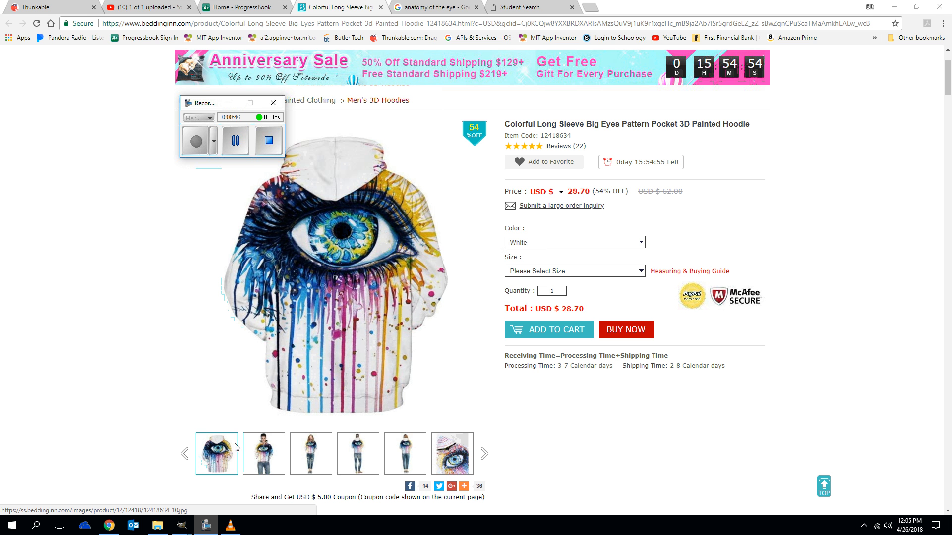
Switch to the GIMP window holding the finished eye image.
click(247, 148)
click(204, 150)
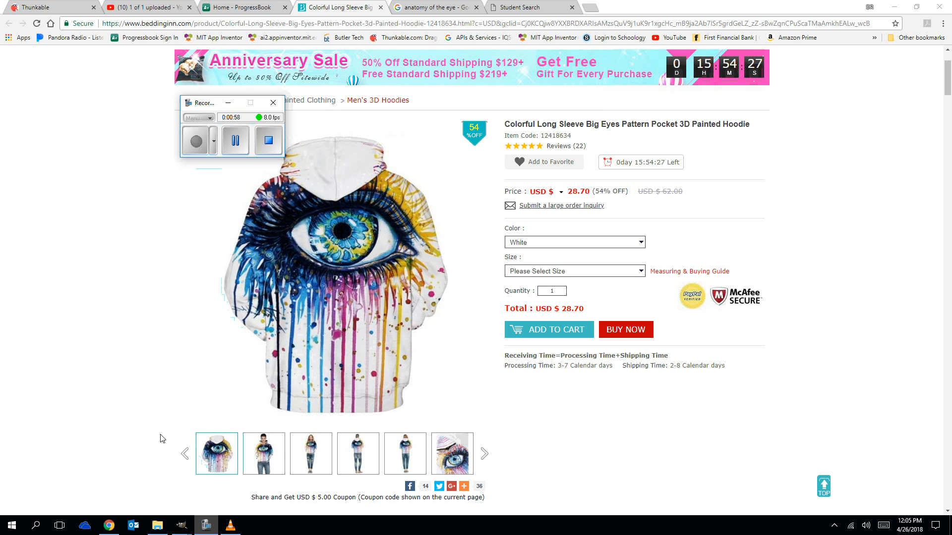
mouse_move(194, 531)
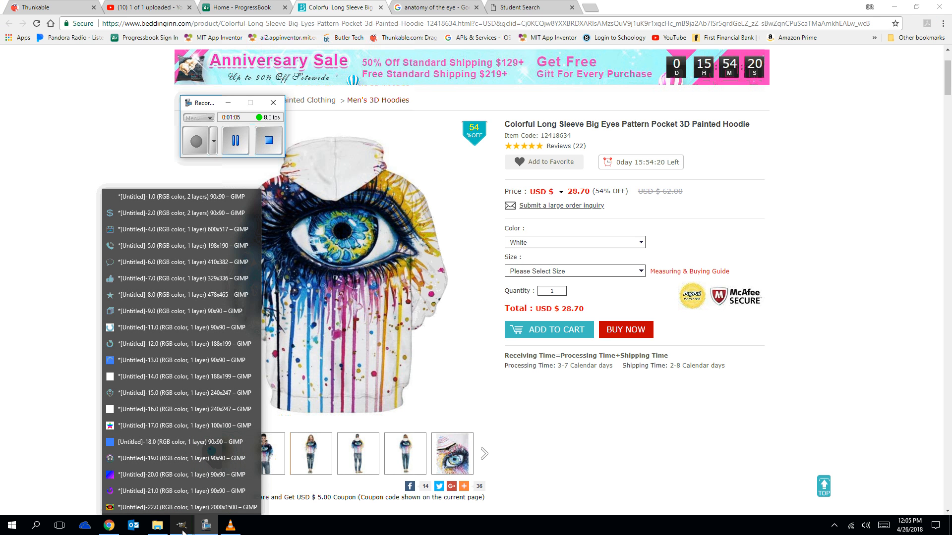
click(182, 507)
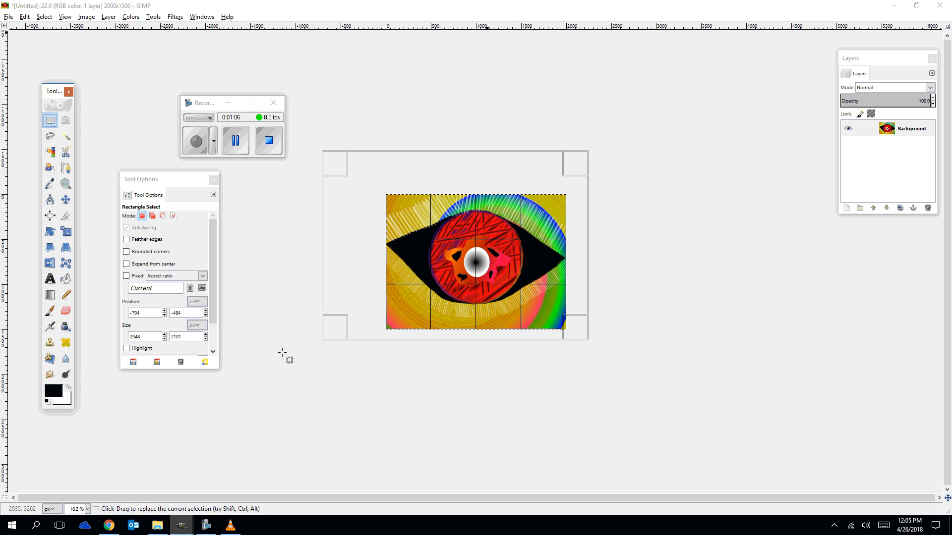
Create a new 2000 × 1500 pixel image.
click(9, 17)
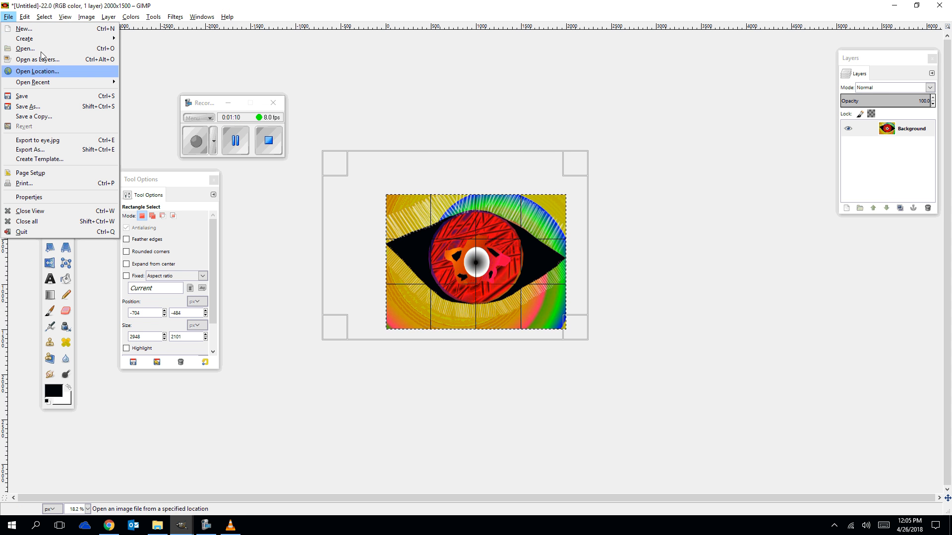
click(20, 31)
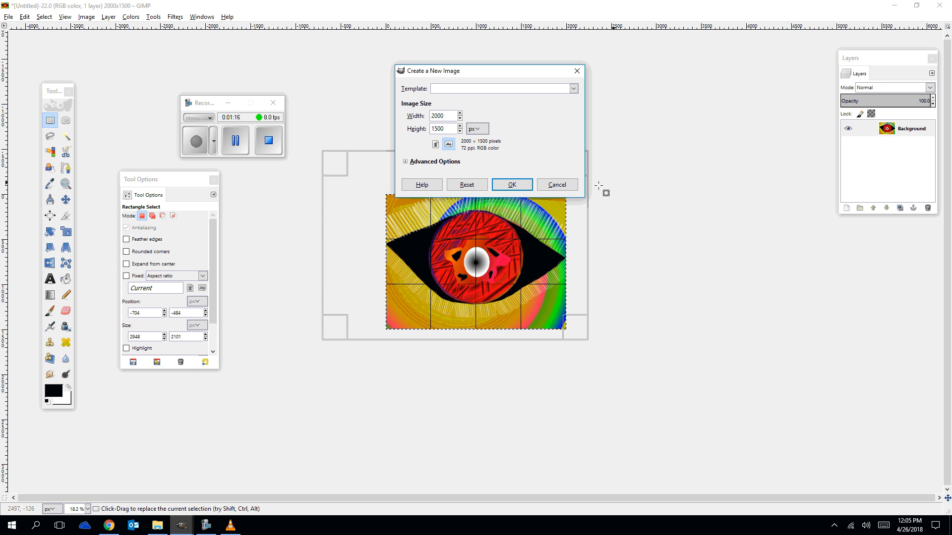
click(512, 184)
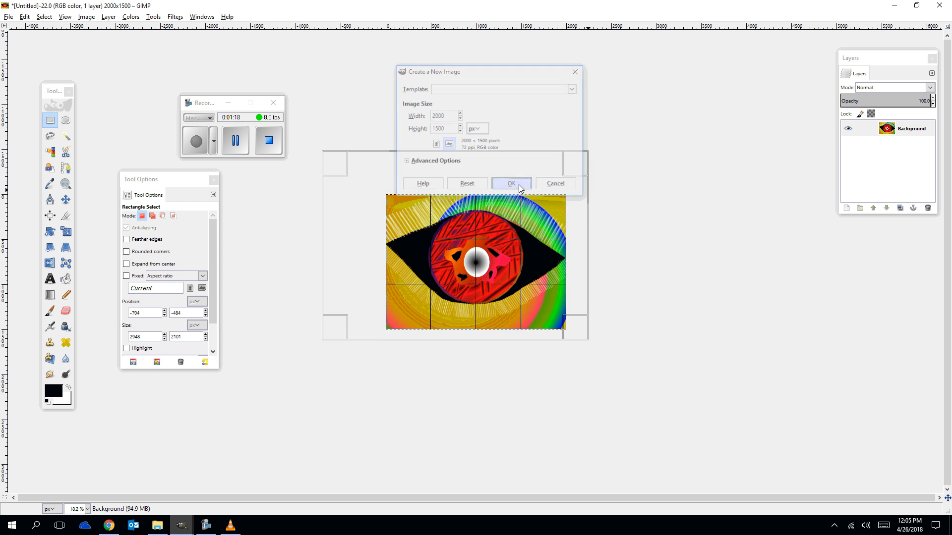
click(495, 21)
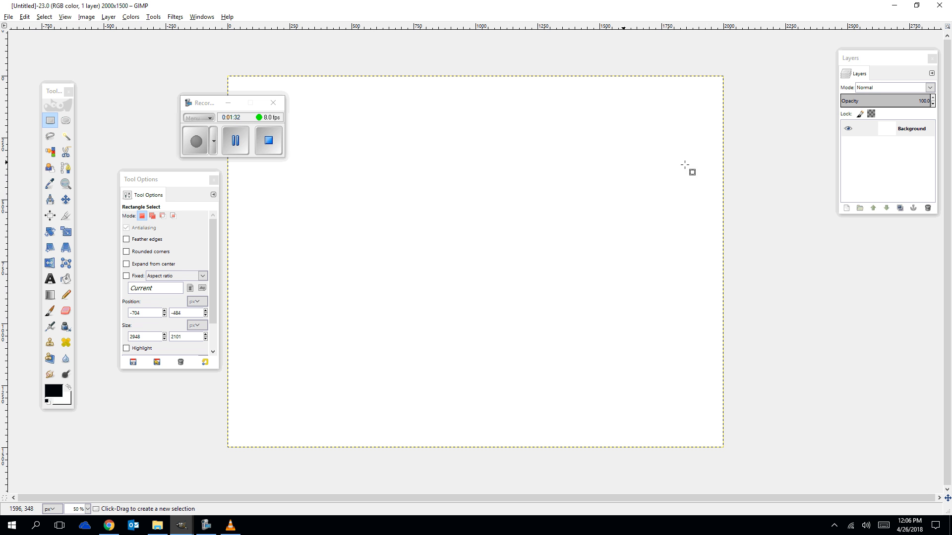
click(12, 19)
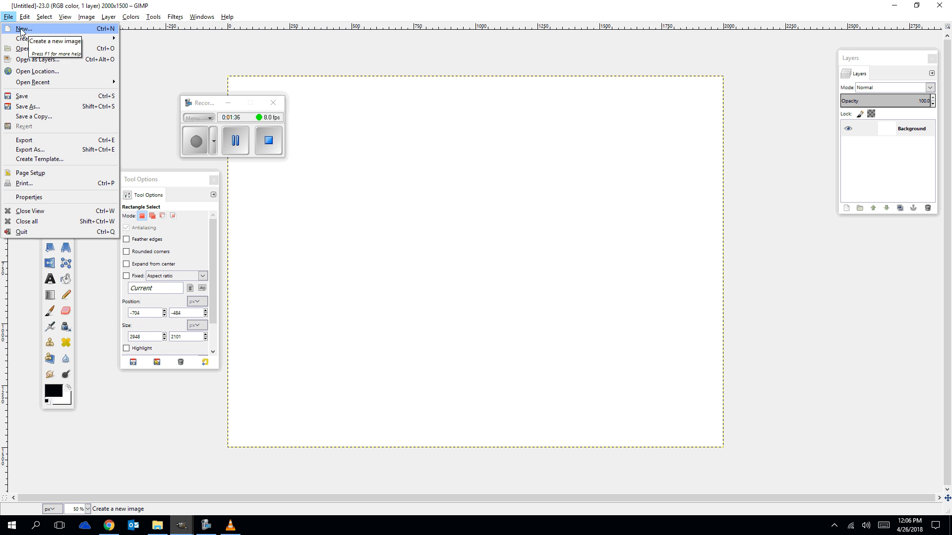
click(23, 29)
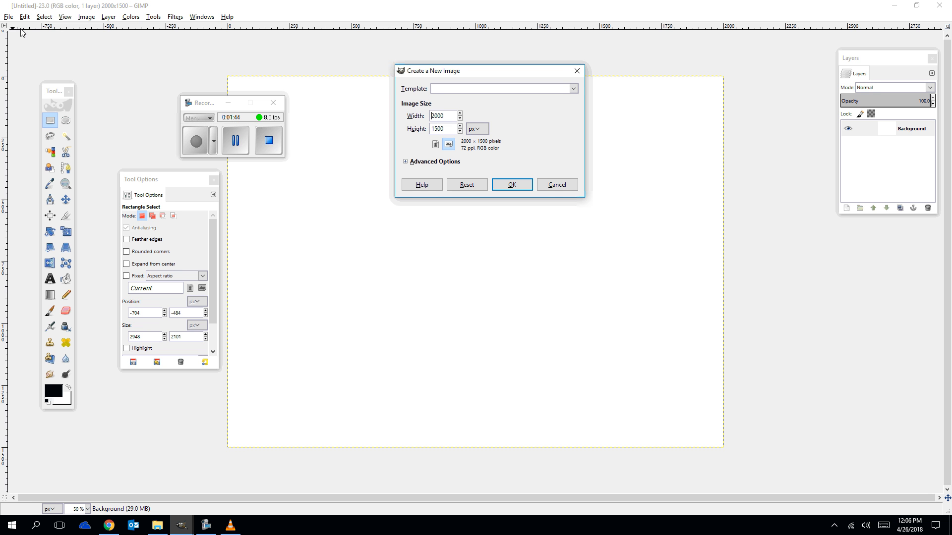
click(576, 70)
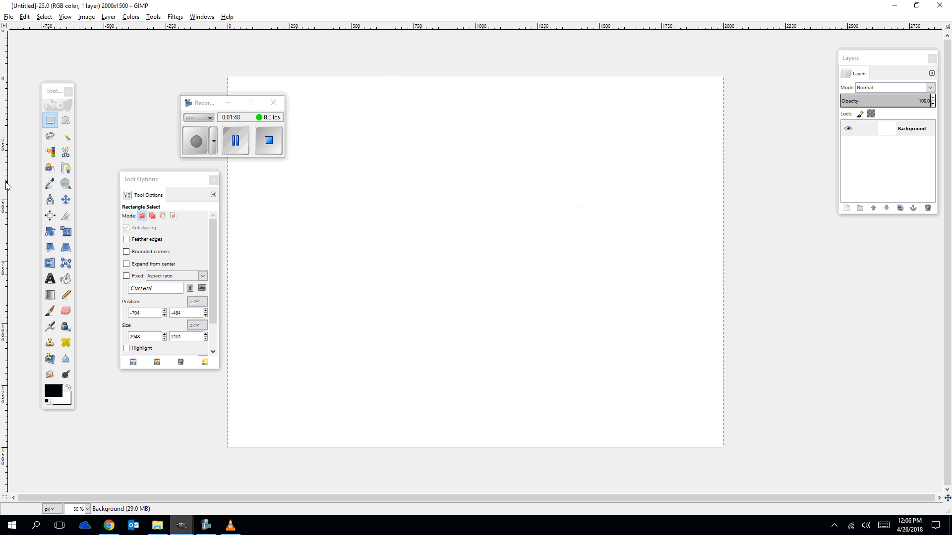
Turn on the grid display for the new canvas.
click(64, 18)
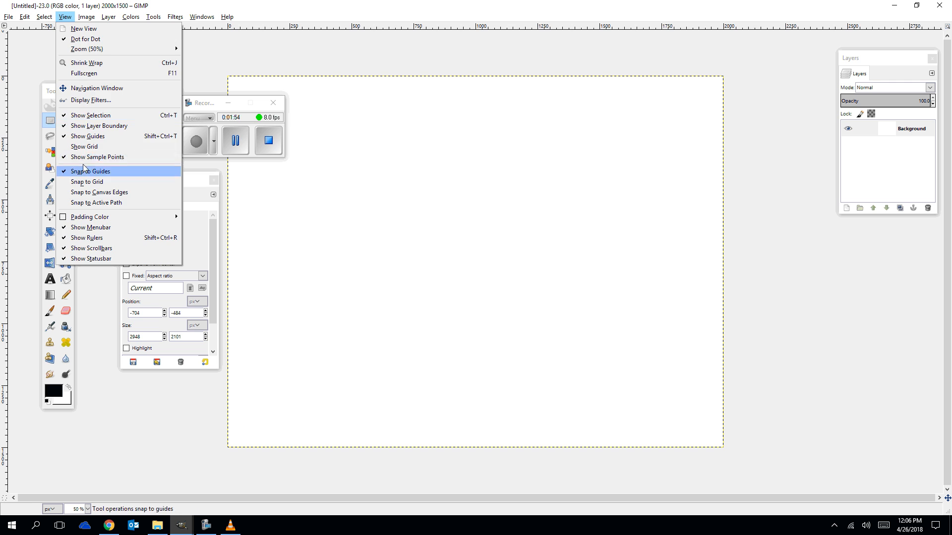
click(86, 146)
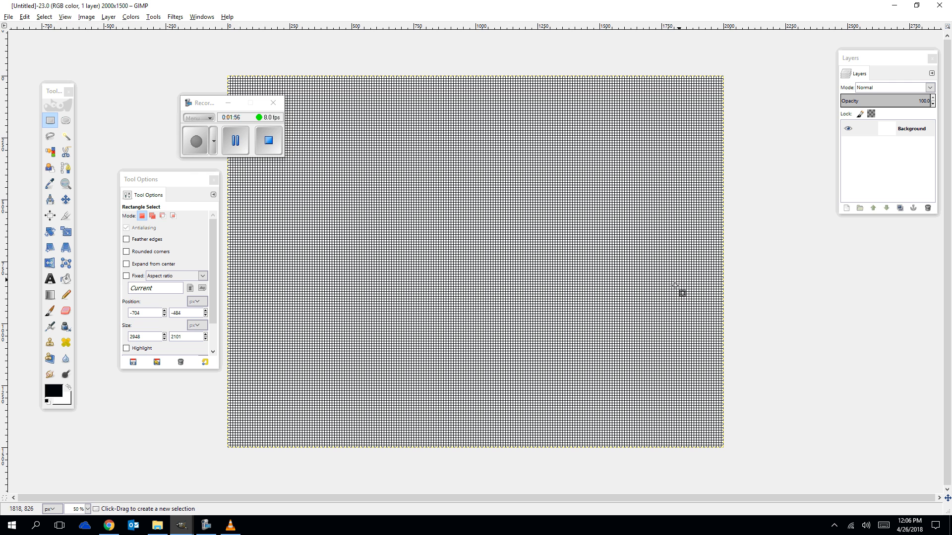
ctrl+scroll(459, 275, up, 9)
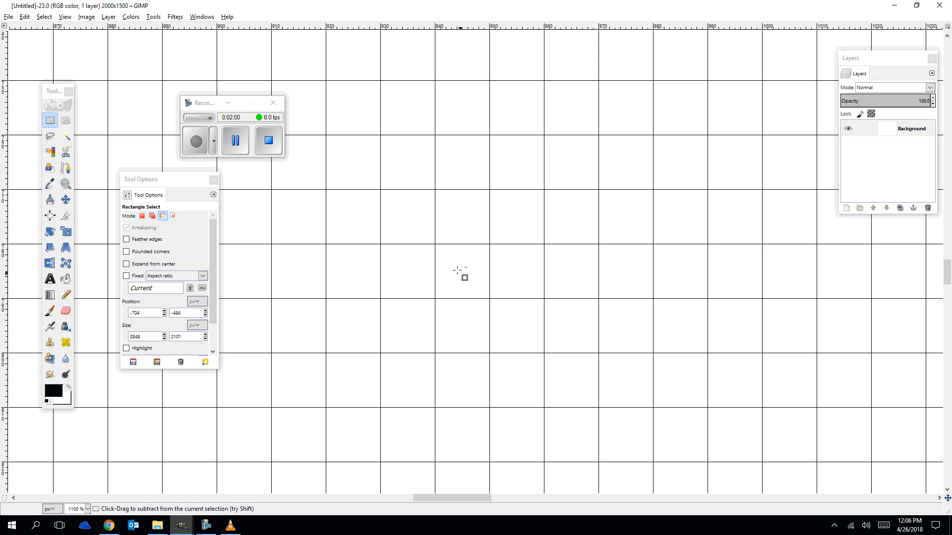
ctrl+scroll(459, 275, down, 3)
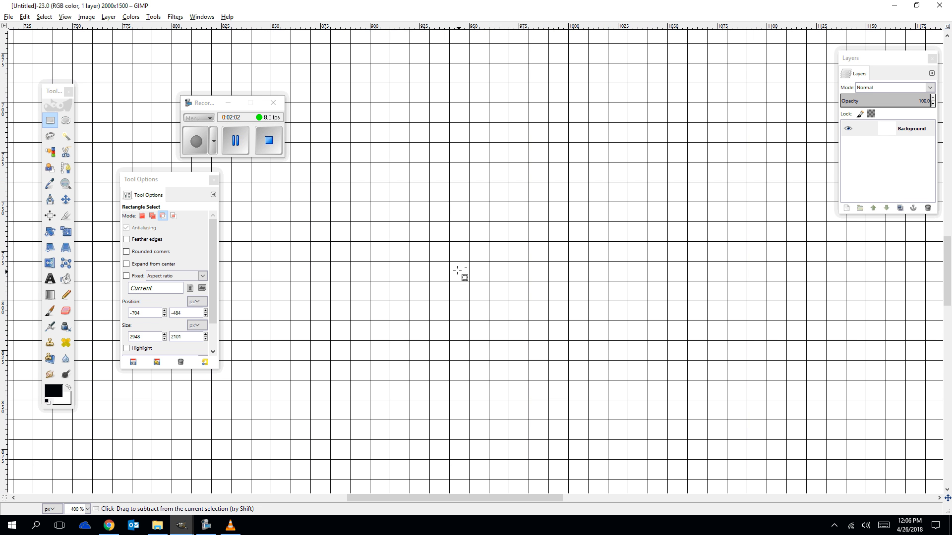
ctrl+scroll(459, 273, up, 5)
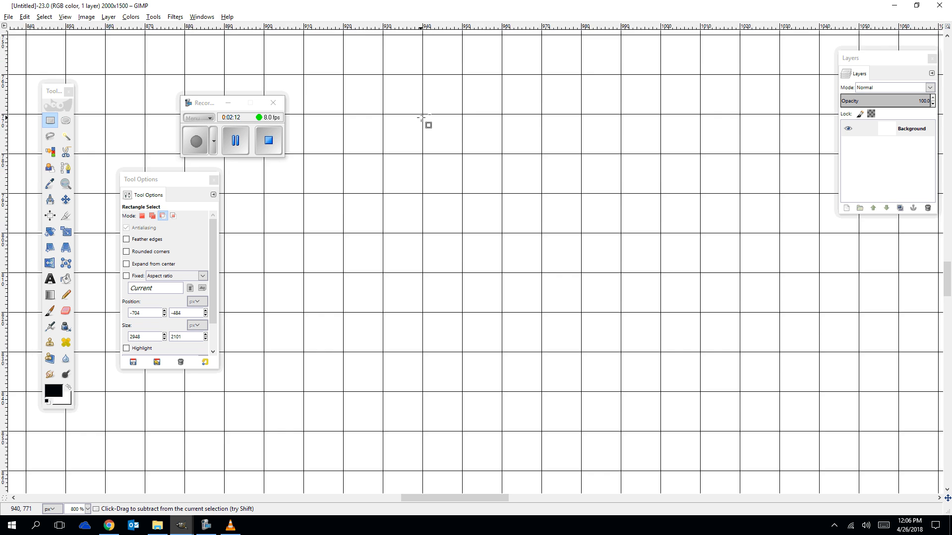
scroll(425, 121, down, 5)
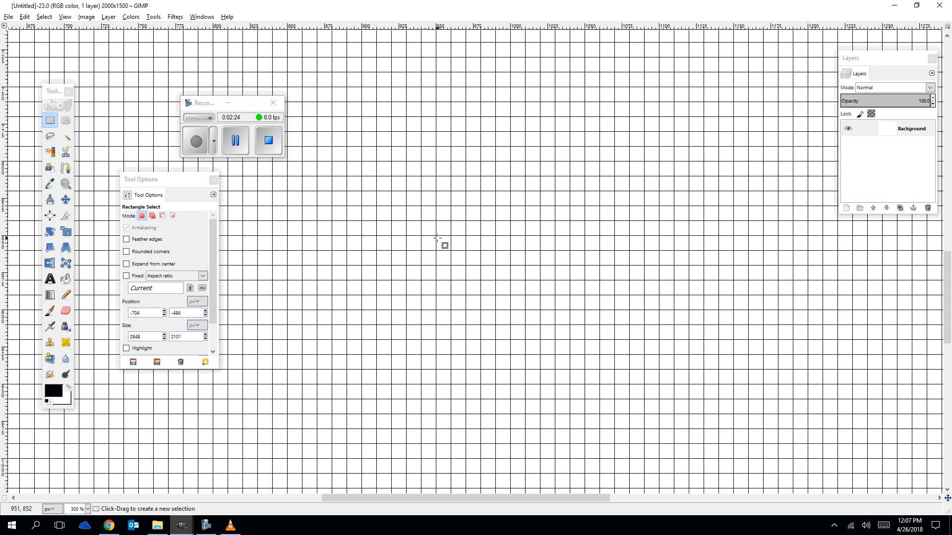
scroll(458, 247, down, 7)
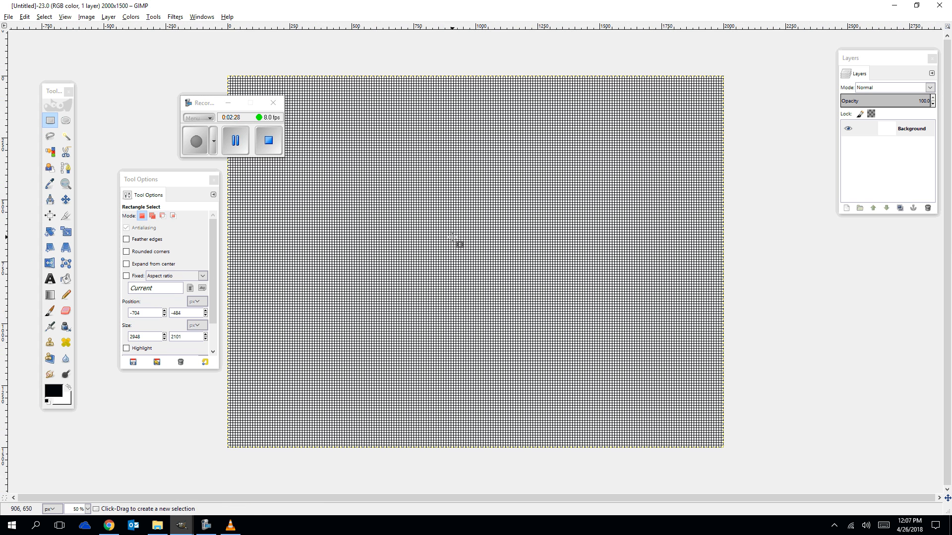
Configure the image grid spacing to 500 pixels wide and 750 pixels high.
click(86, 17)
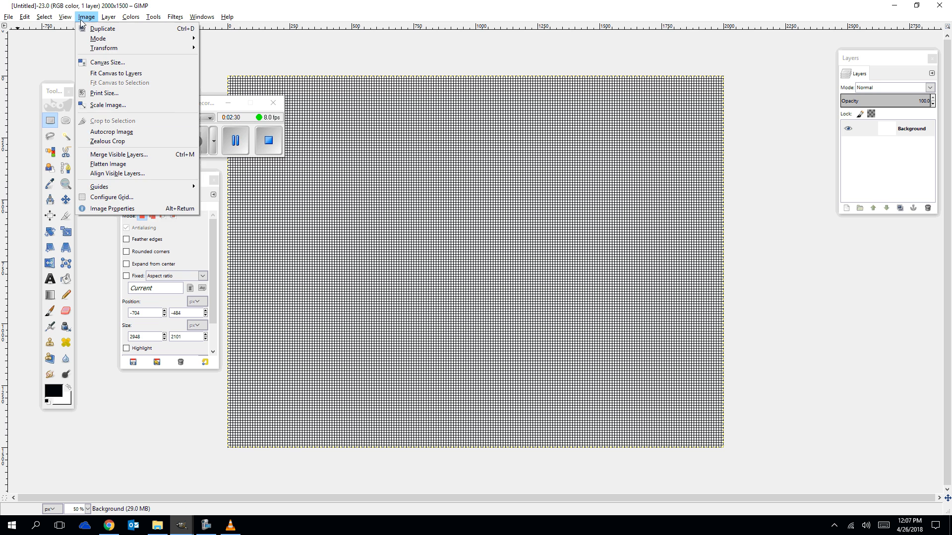
click(112, 195)
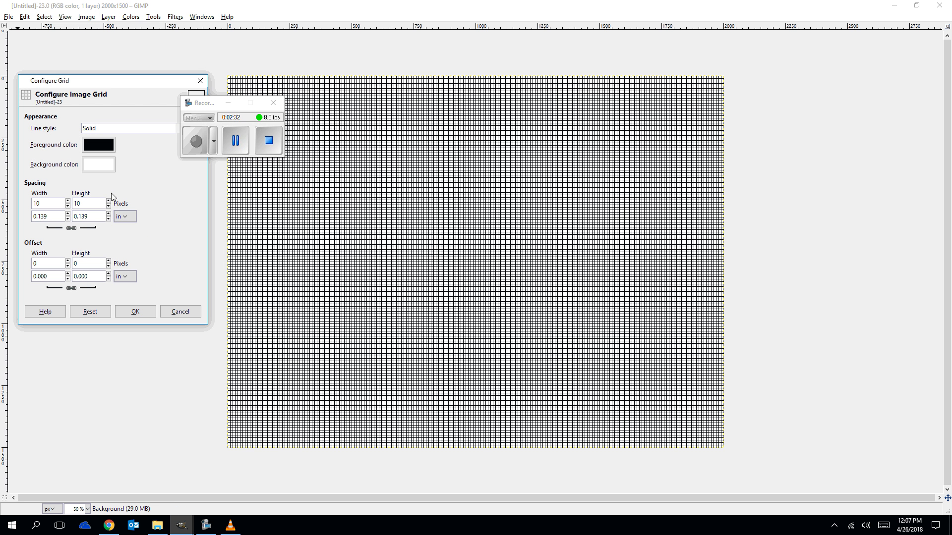
double_click(44, 203)
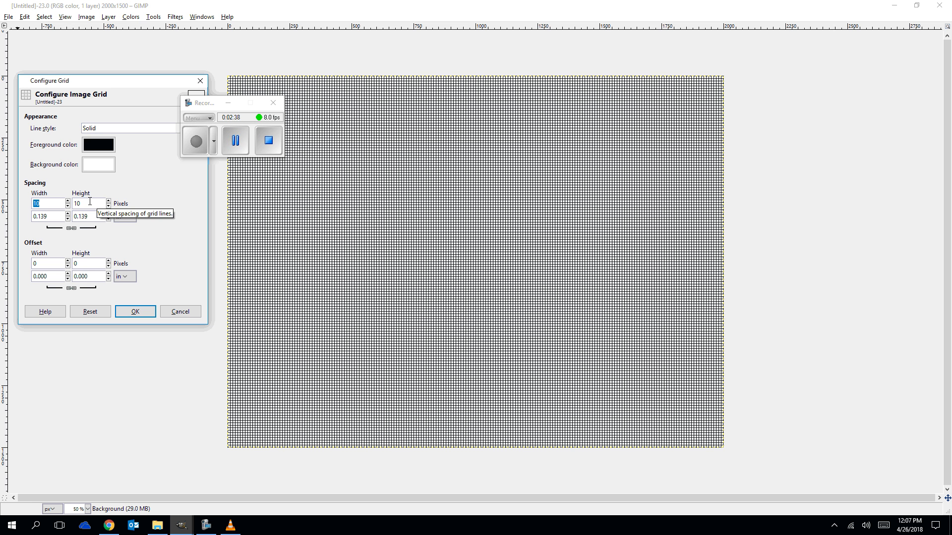
text(500)
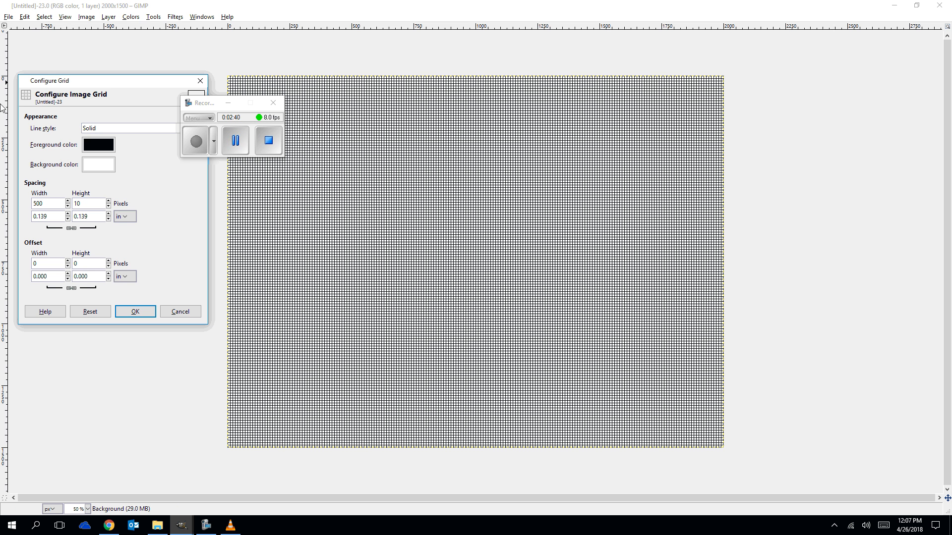
click(72, 227)
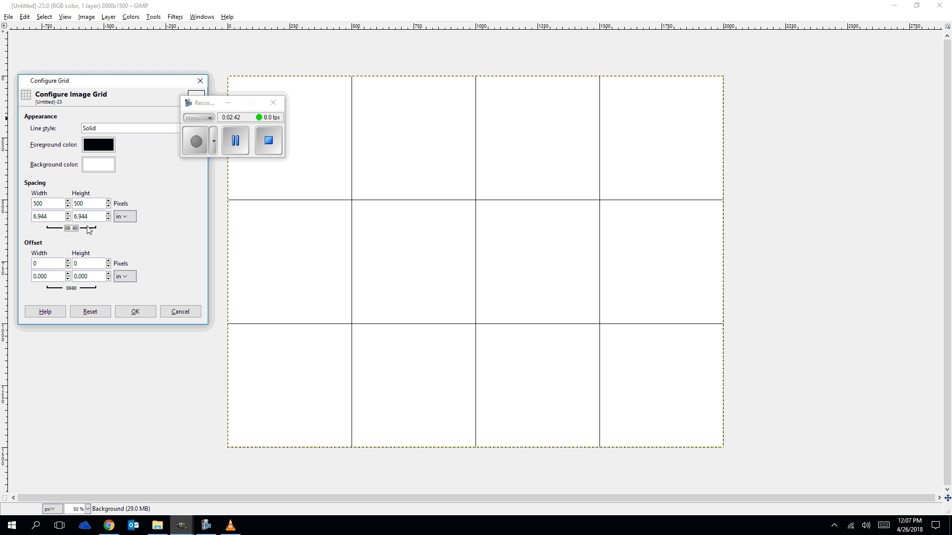
double_click(79, 203)
text(750)
click(133, 312)
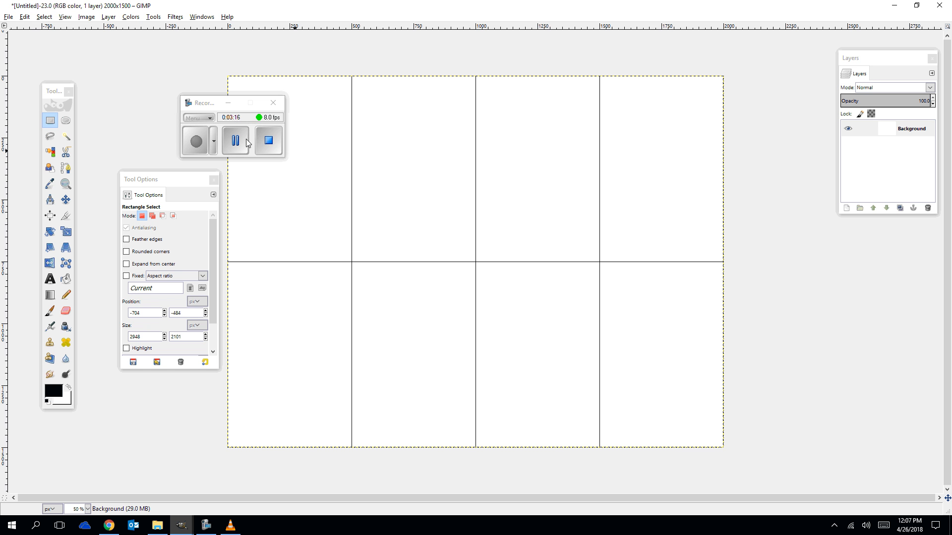
Select a full-width ellipse about 1992 × 880 px around the canvas's horizontal centre line, then undo it.
click(66, 121)
drag(229, 261, 724, 289)
drag(476, 257, 481, 213)
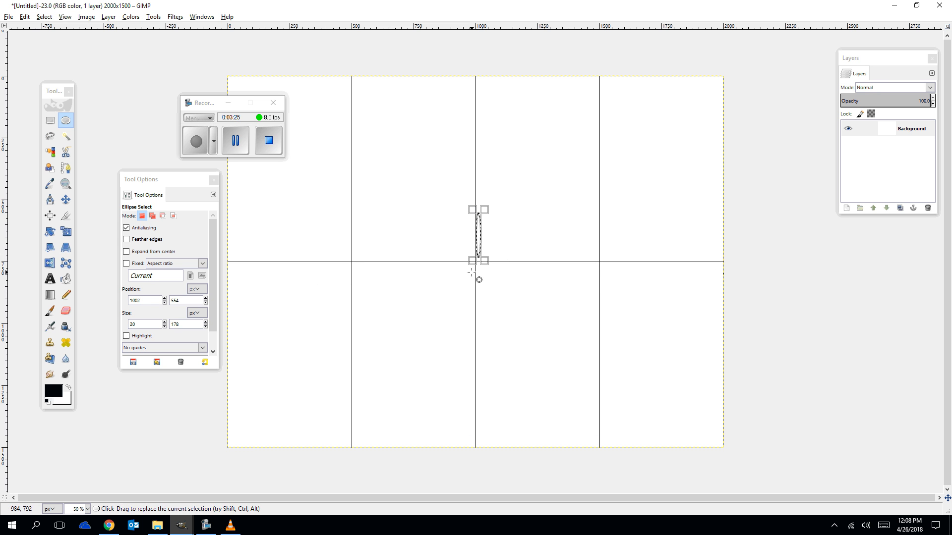
click(230, 259)
drag(229, 261, 722, 325)
drag(477, 261, 482, 187)
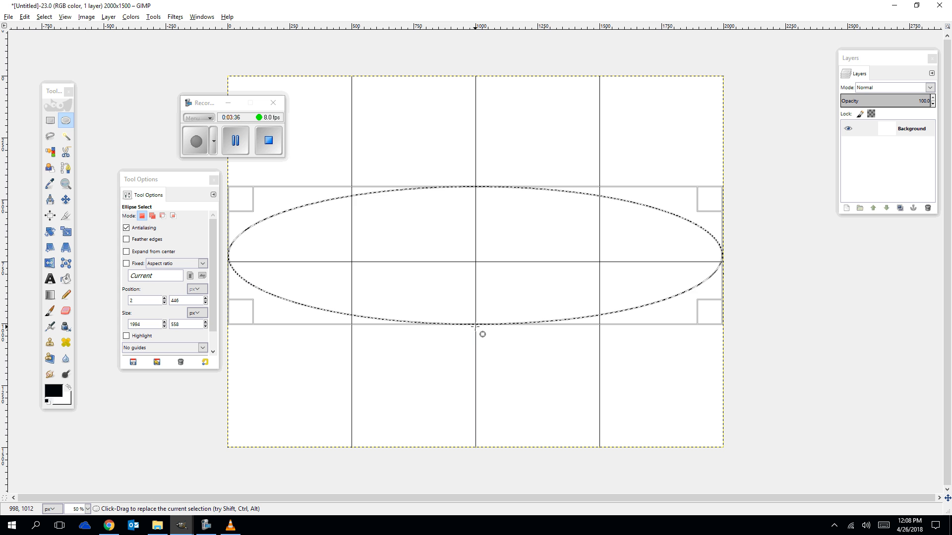
drag(475, 326, 479, 347)
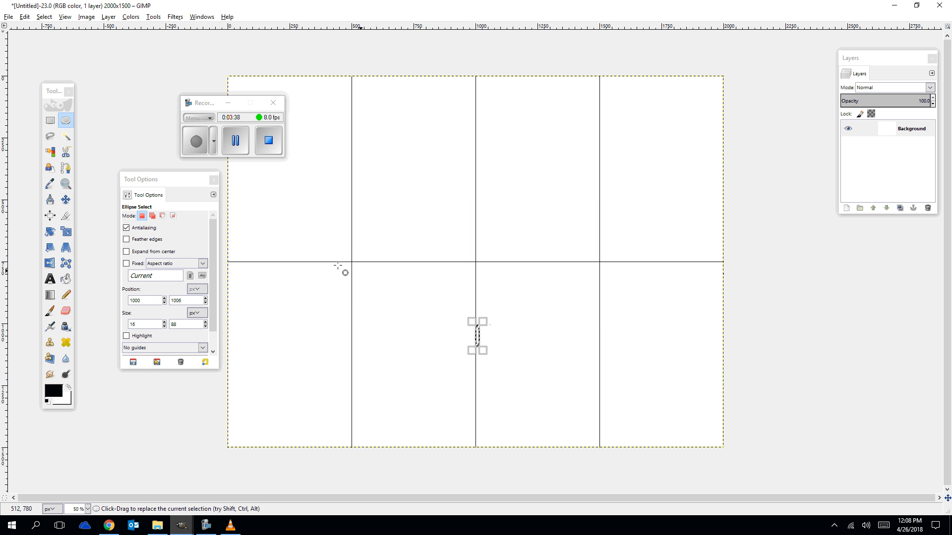
drag(229, 261, 722, 221)
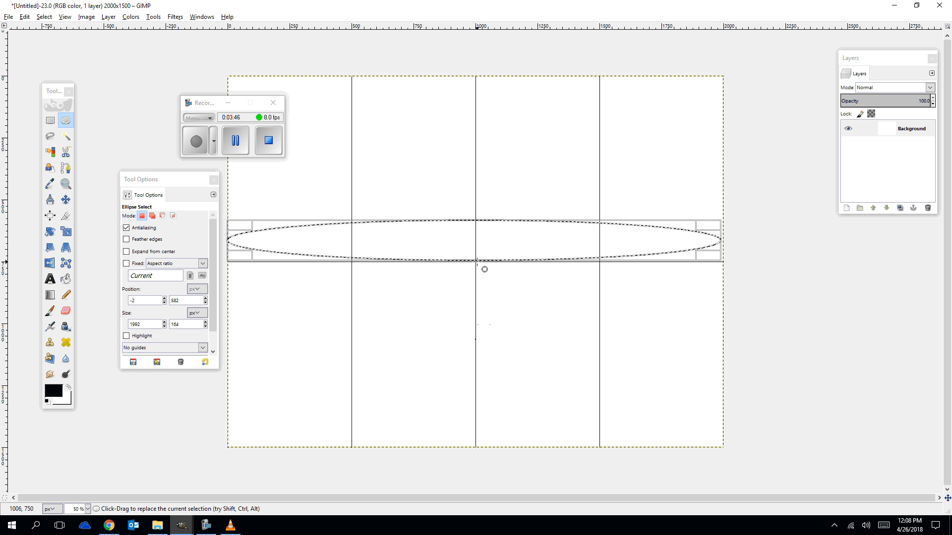
drag(477, 263, 488, 375)
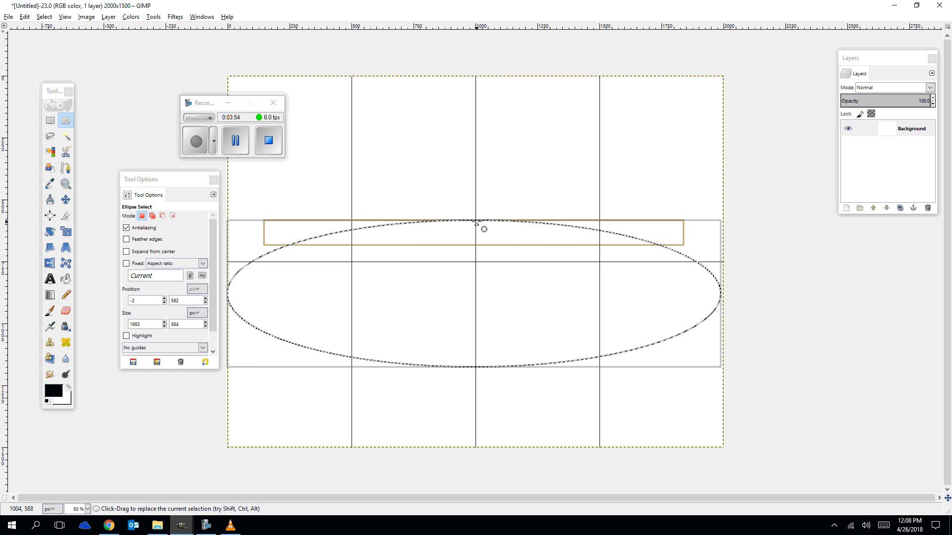
drag(477, 219, 482, 155)
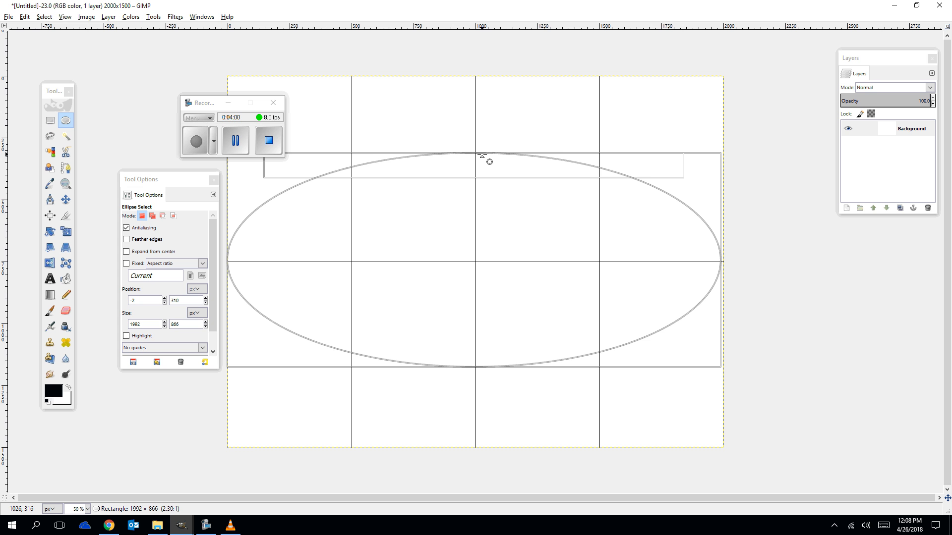
mouse_move(481, 155)
mouse_down()
mouse_move(482, 143)
mouse_move(481, 153)
mouse_up()
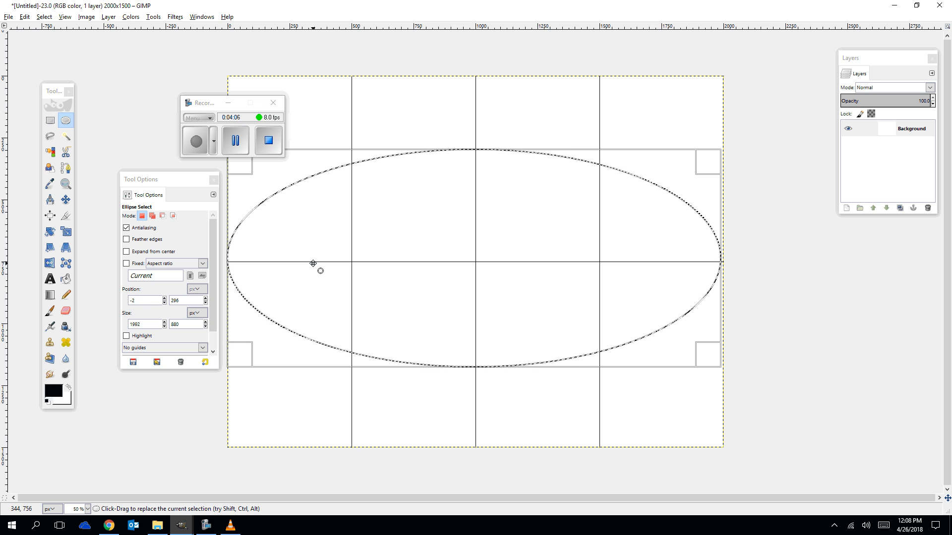
key(ctrl+z)
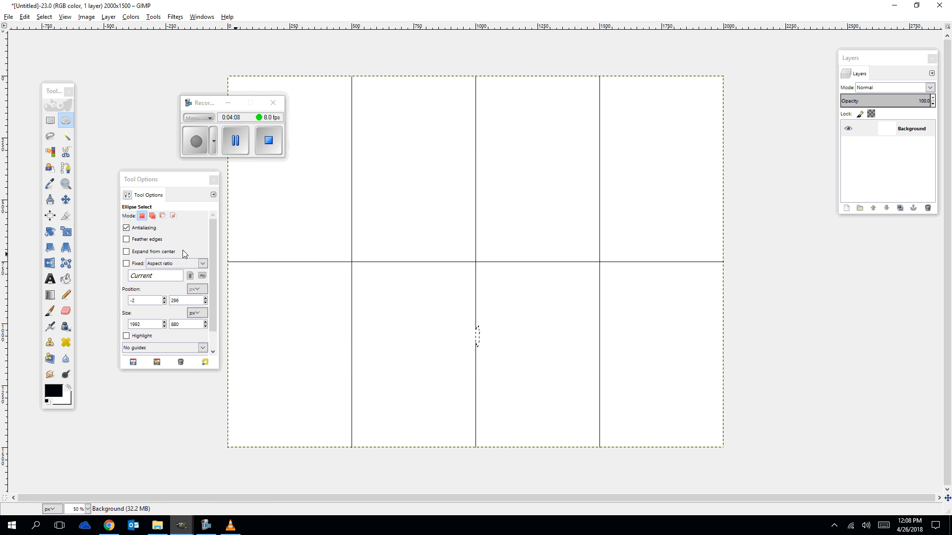
With the Paths tool, draw an upper eye curve from the left edge on the centre line, arching up to the right edge.
click(66, 169)
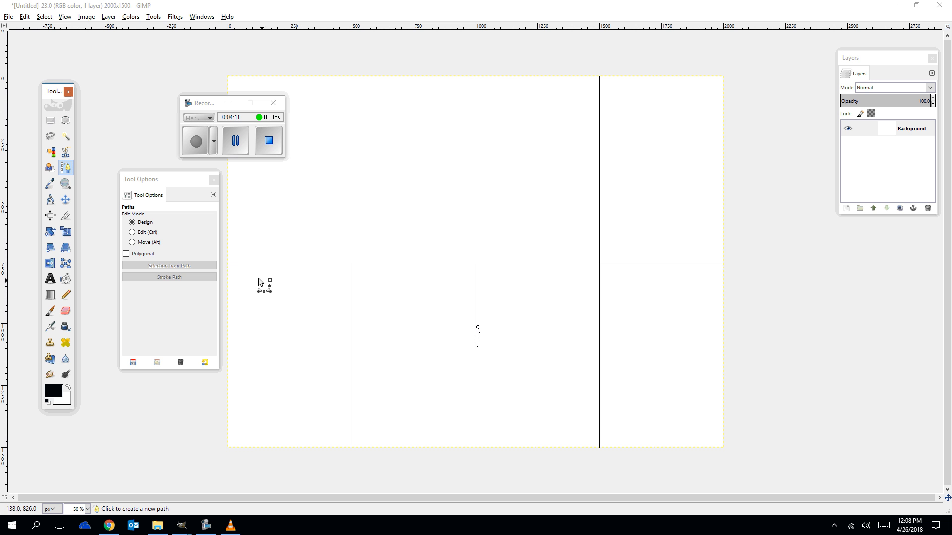
click(227, 262)
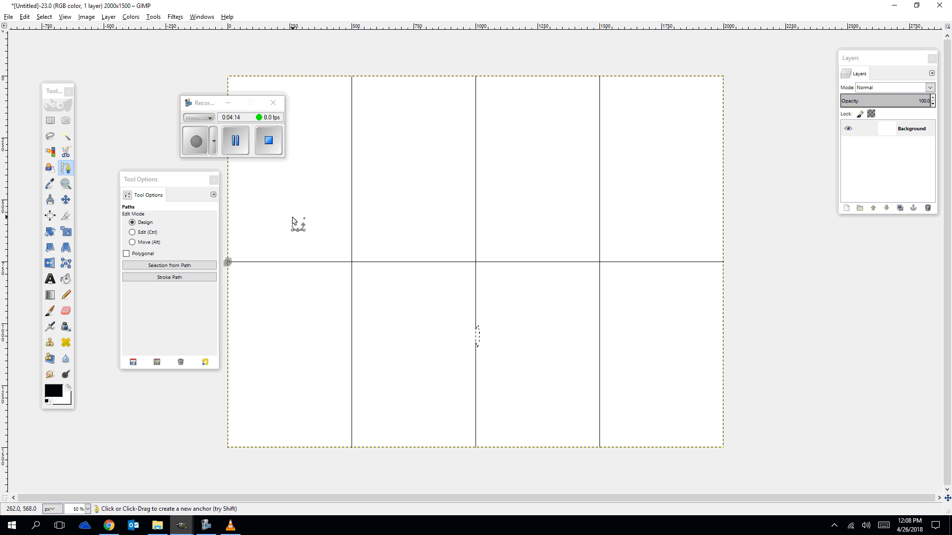
click(267, 235)
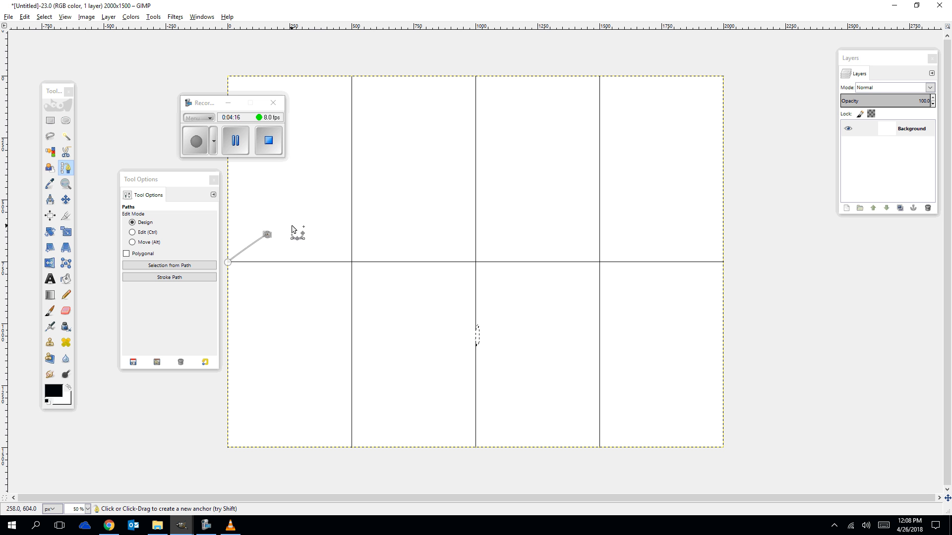
click(300, 223)
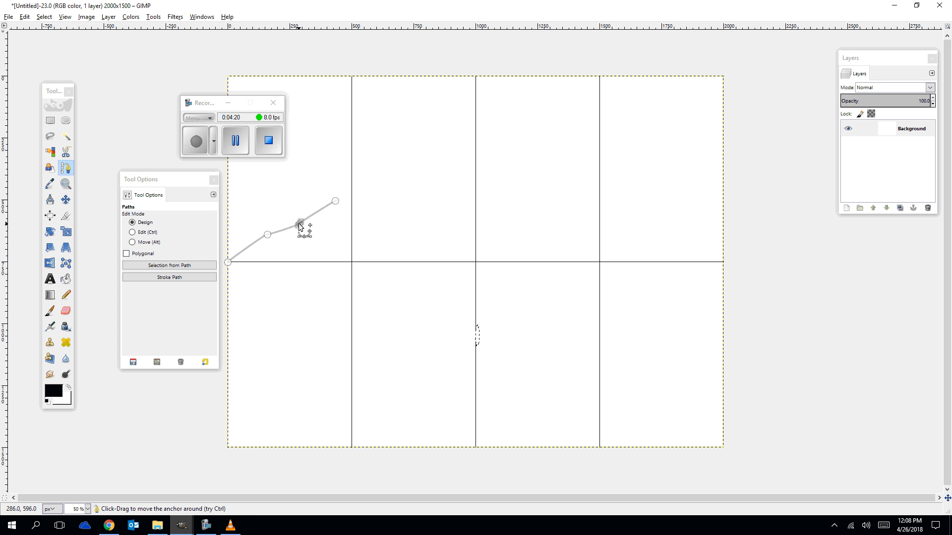
mouse_move(299, 224)
mouse_down()
mouse_move(293, 182)
mouse_move(331, 263)
mouse_move(267, 153)
mouse_move(310, 246)
mouse_move(294, 217)
mouse_move(296, 208)
mouse_move(304, 224)
mouse_move(314, 212)
mouse_move(299, 199)
mouse_move(279, 217)
mouse_move(319, 208)
mouse_move(296, 216)
mouse_up()
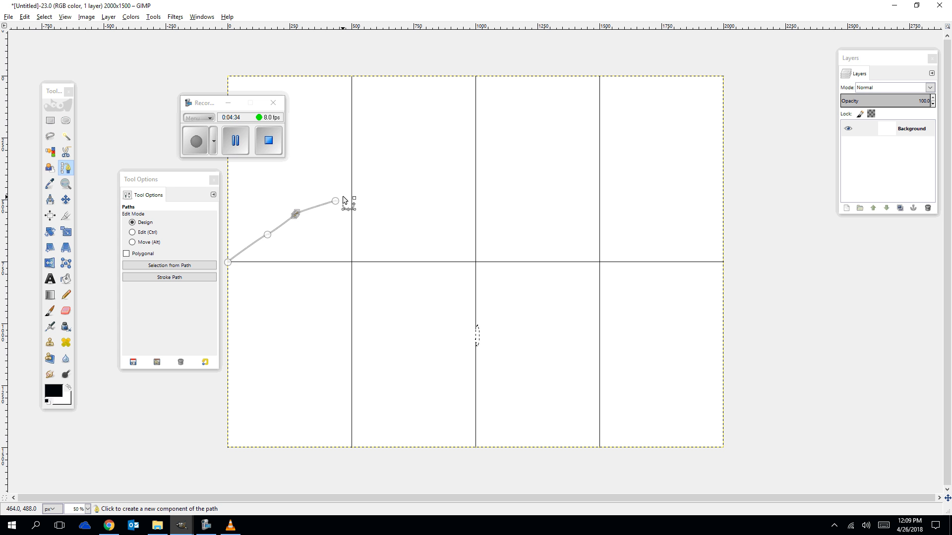
click(336, 200)
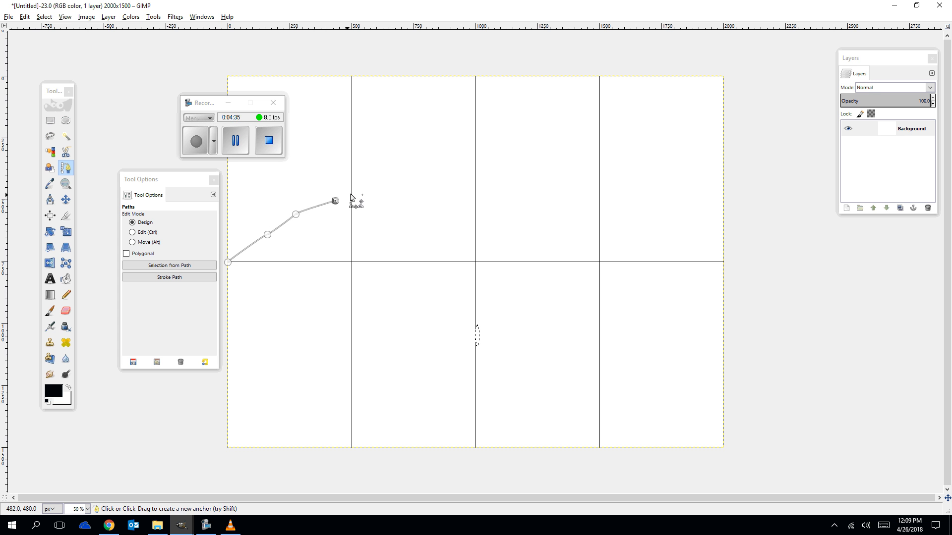
click(381, 178)
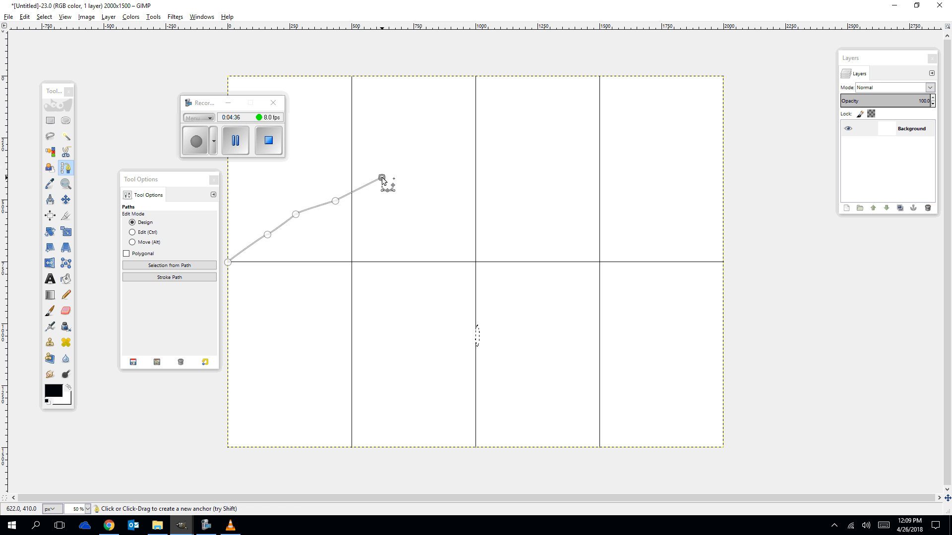
click(427, 162)
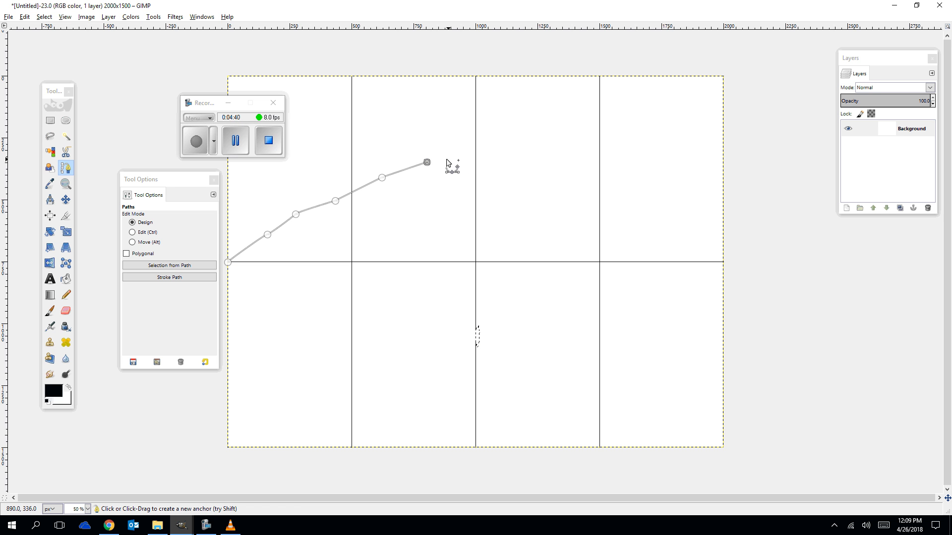
click(445, 159)
click(467, 158)
click(484, 159)
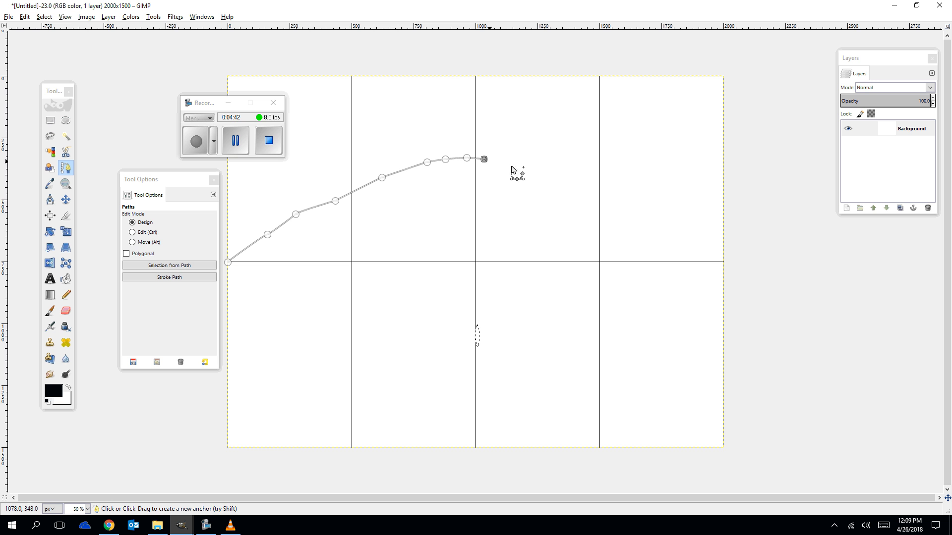
click(521, 170)
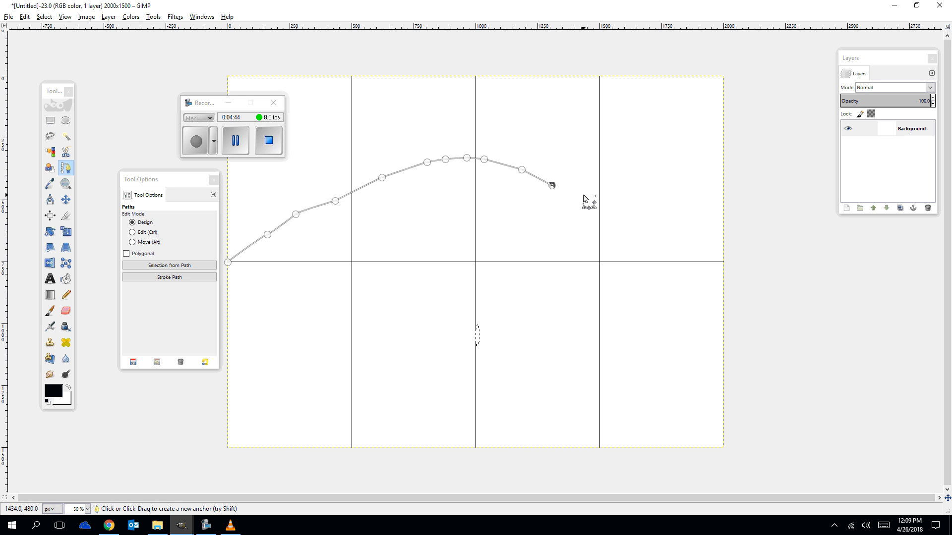
click(607, 204)
click(634, 217)
click(666, 228)
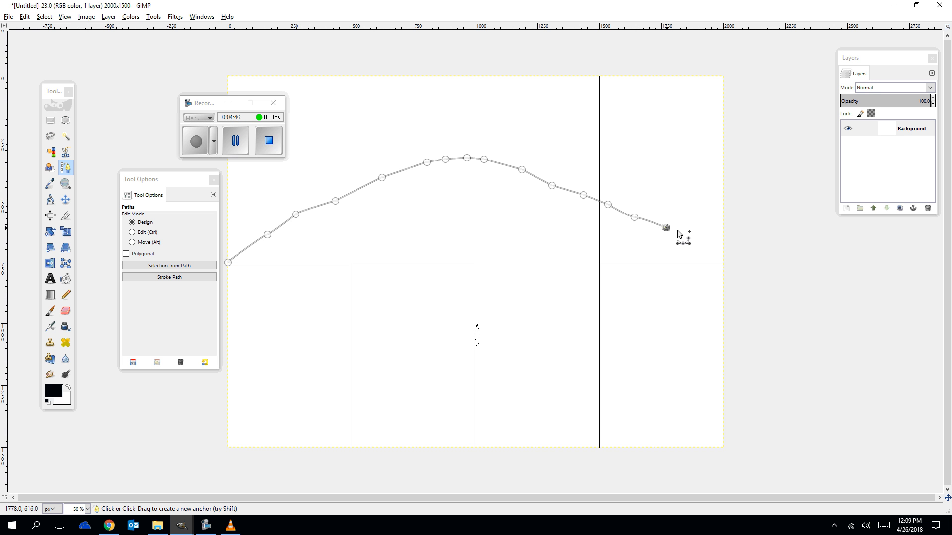
click(695, 240)
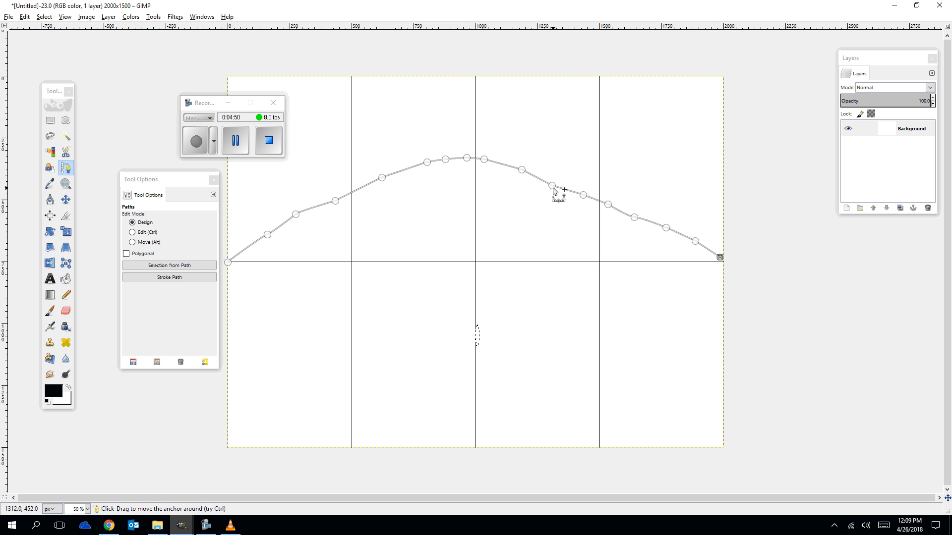
Reposition anchors along the upper curve to smooth its arch.
drag(552, 186, 465, 160)
click(484, 159)
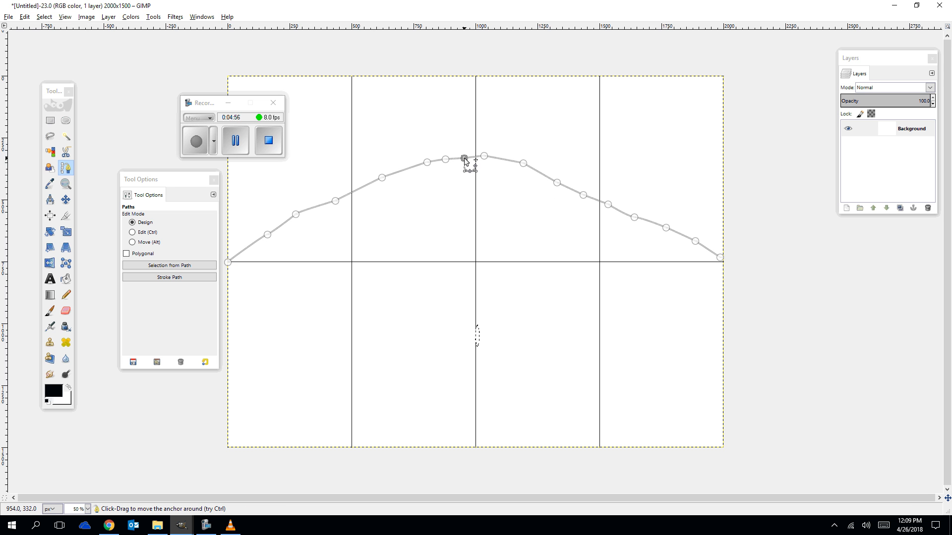
click(558, 182)
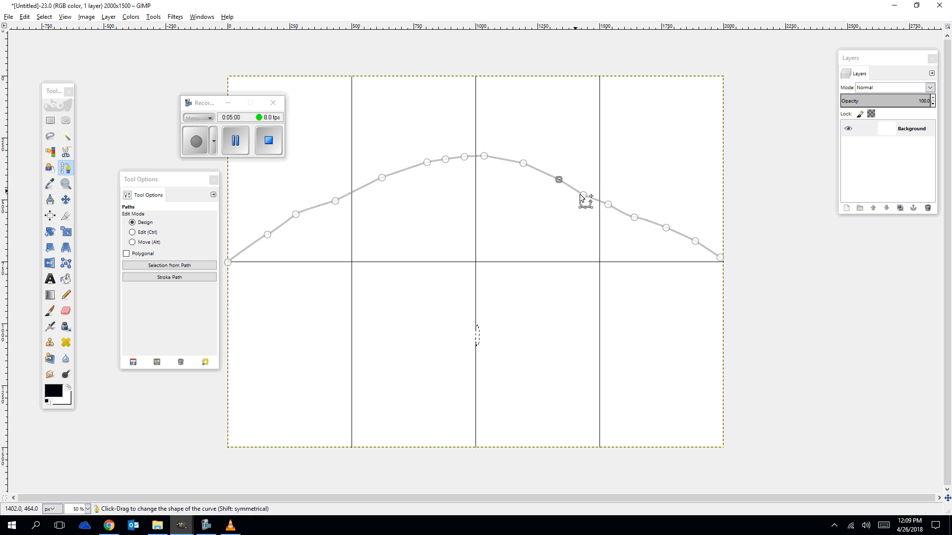
drag(583, 195, 587, 191)
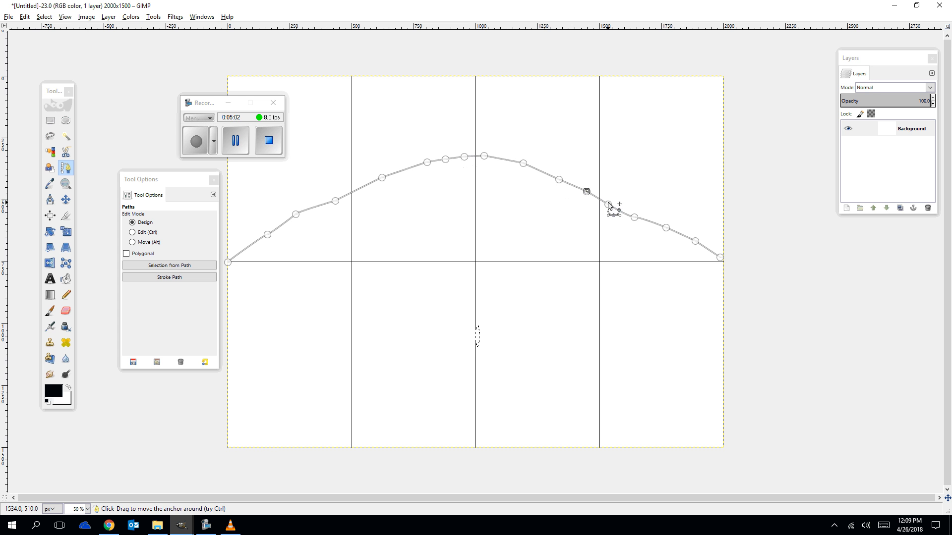
drag(633, 217, 635, 213)
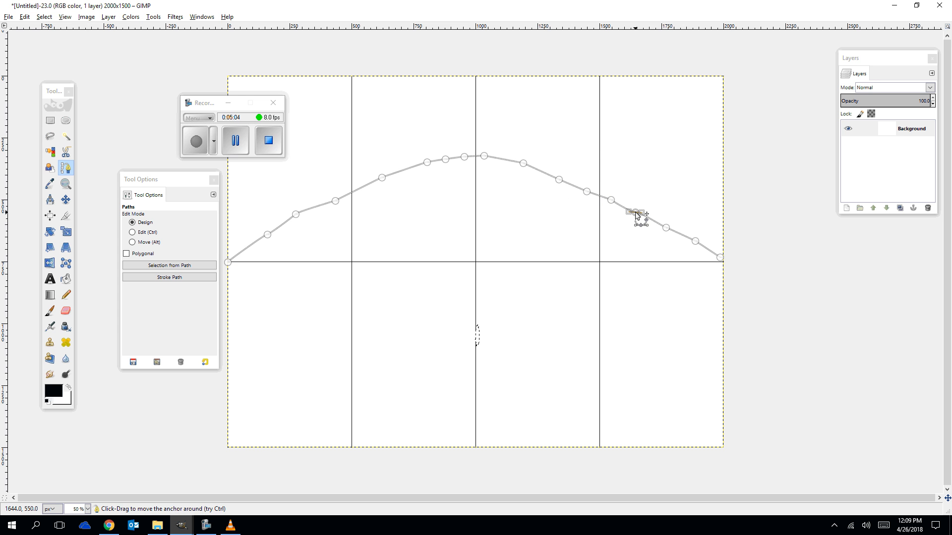
mouse_move(586, 191)
mouse_down()
mouse_move(622, 133)
mouse_move(543, 251)
mouse_move(477, 324)
mouse_move(618, 114)
mouse_move(524, 289)
mouse_move(584, 171)
mouse_move(582, 186)
mouse_up()
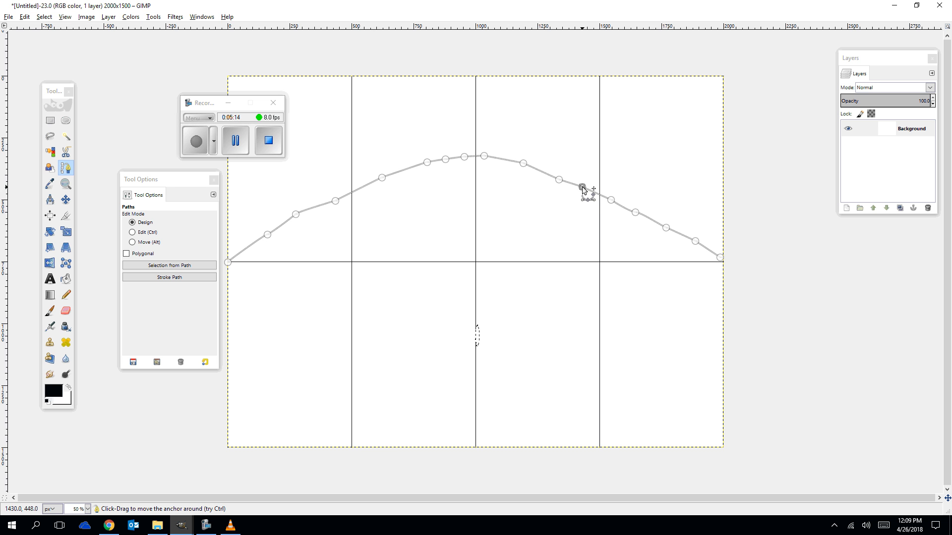
drag(296, 214, 272, 244)
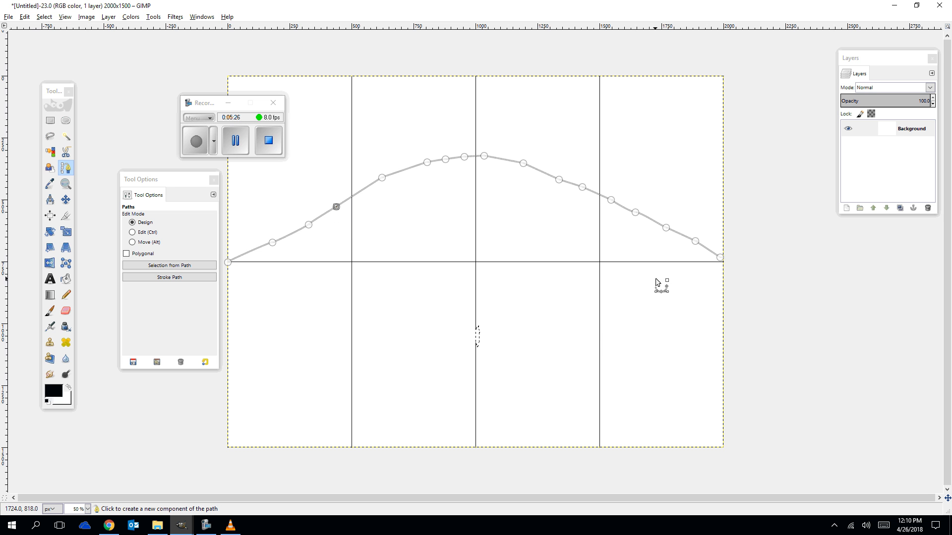
Continue the path with a lower curve from the right edge dipping below the centre line back to the left start point.
click(719, 260)
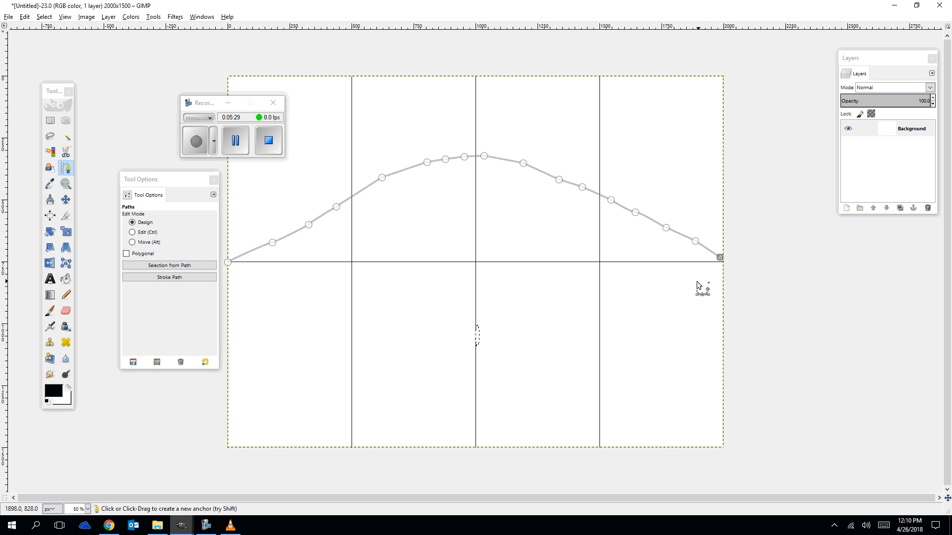
click(720, 262)
click(672, 293)
drag(622, 319, 609, 324)
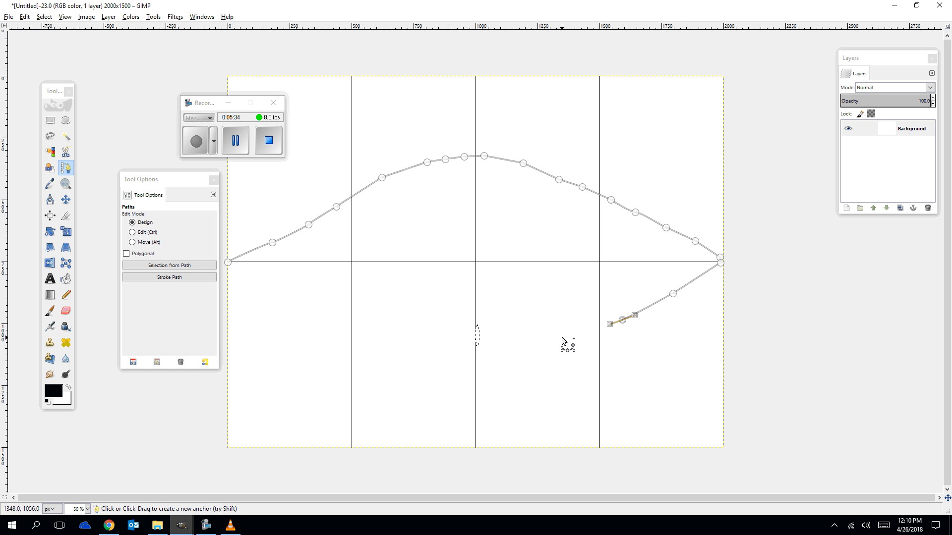
click(556, 348)
click(511, 369)
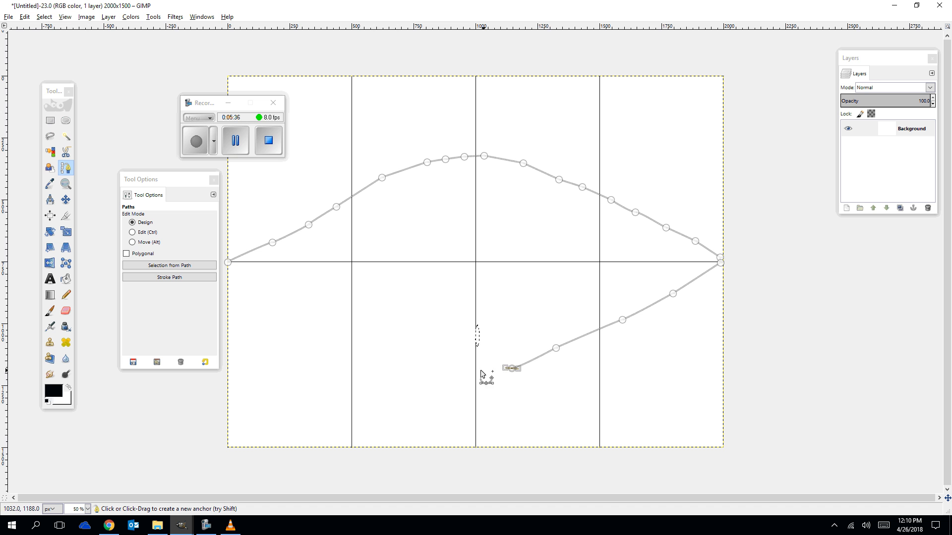
drag(467, 370, 459, 370)
click(412, 365)
click(361, 354)
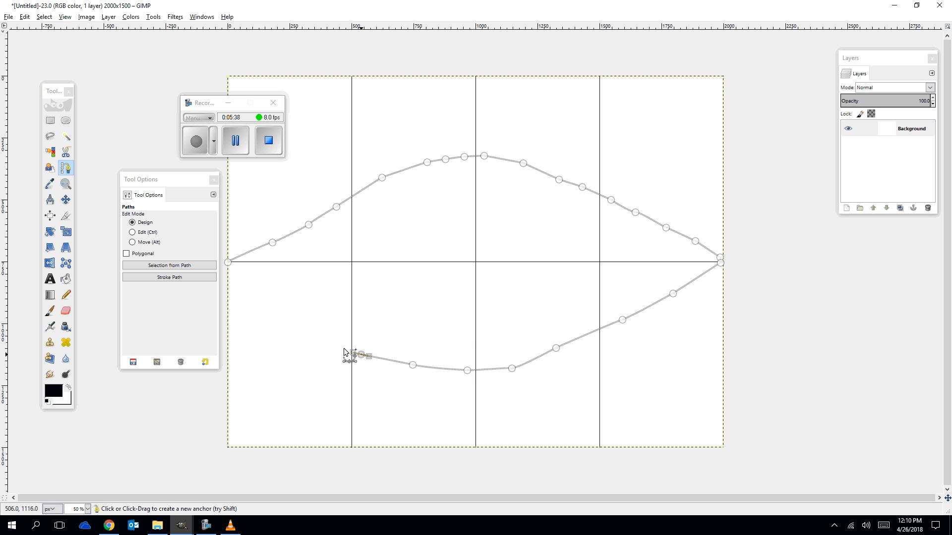
drag(330, 339, 318, 335)
click(289, 323)
click(259, 305)
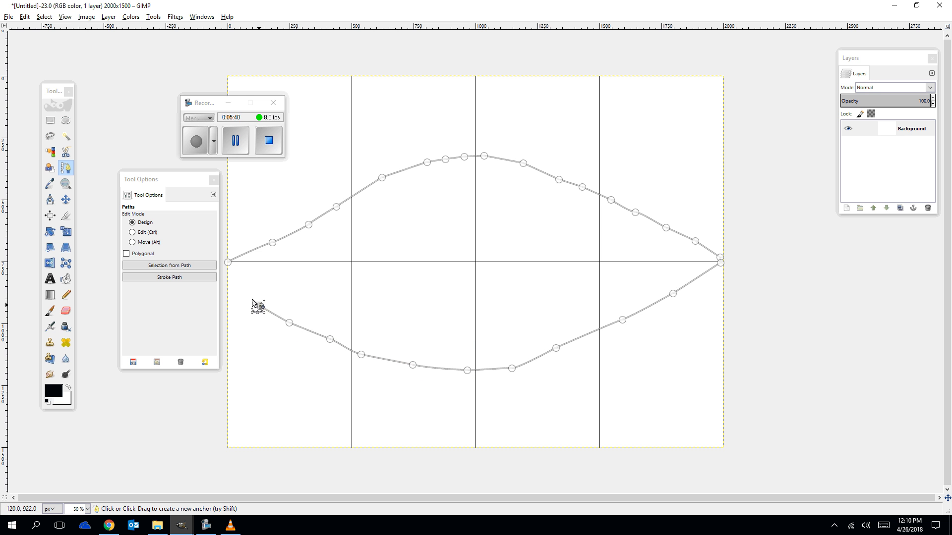
click(233, 283)
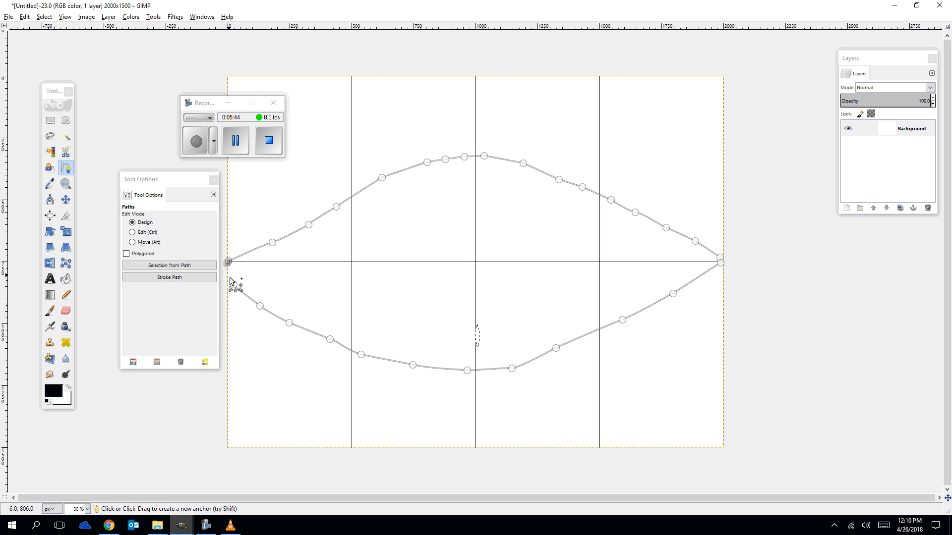
drag(233, 284, 229, 266)
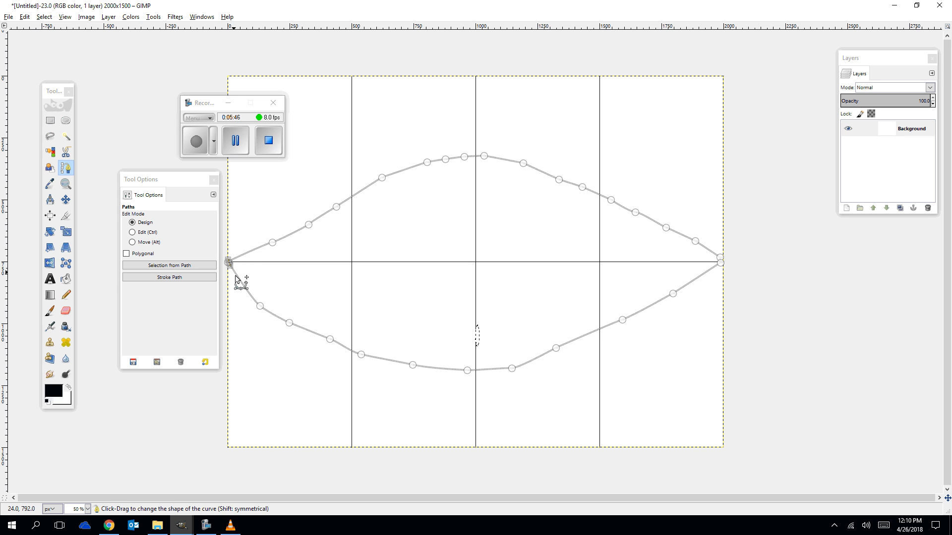
Move anchors on the lower curve to smooth its shape.
drag(260, 307, 370, 348)
click(290, 324)
click(363, 355)
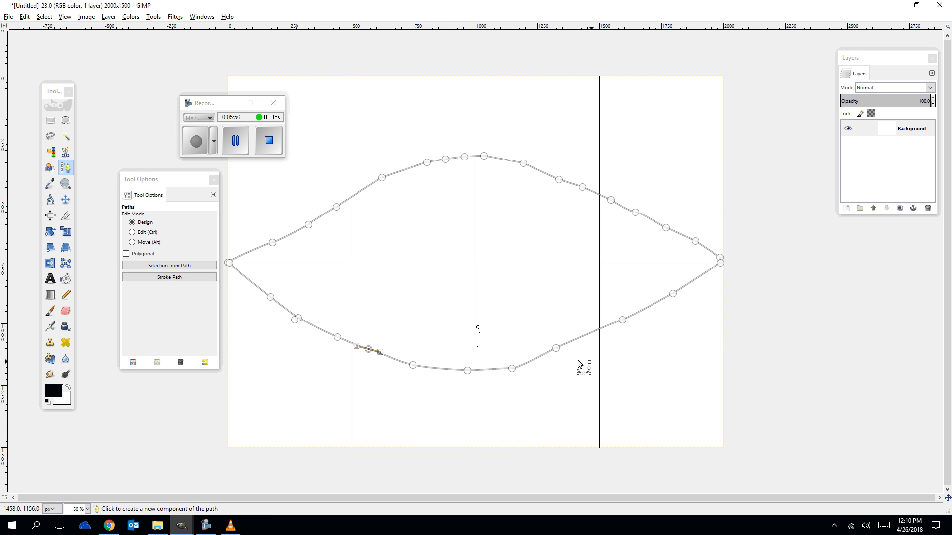
drag(556, 349, 563, 353)
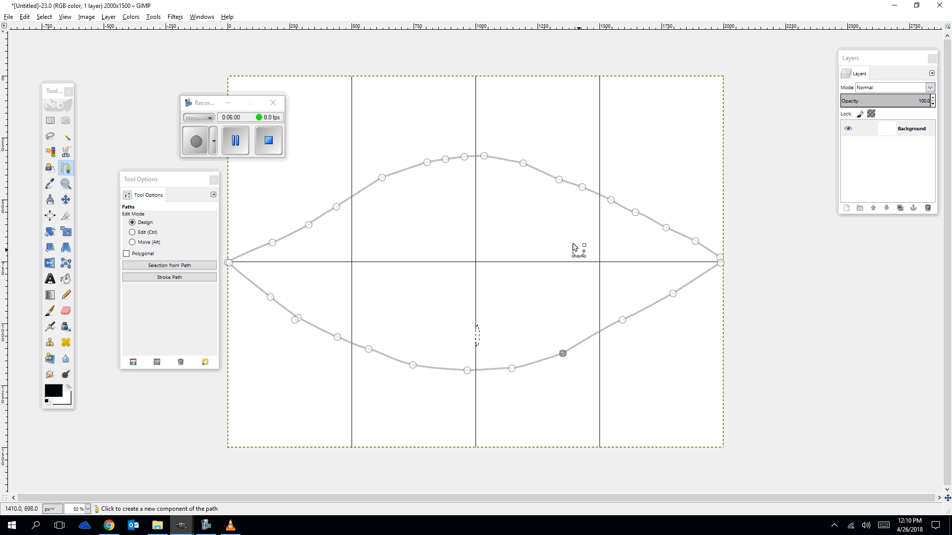
drag(559, 180, 561, 177)
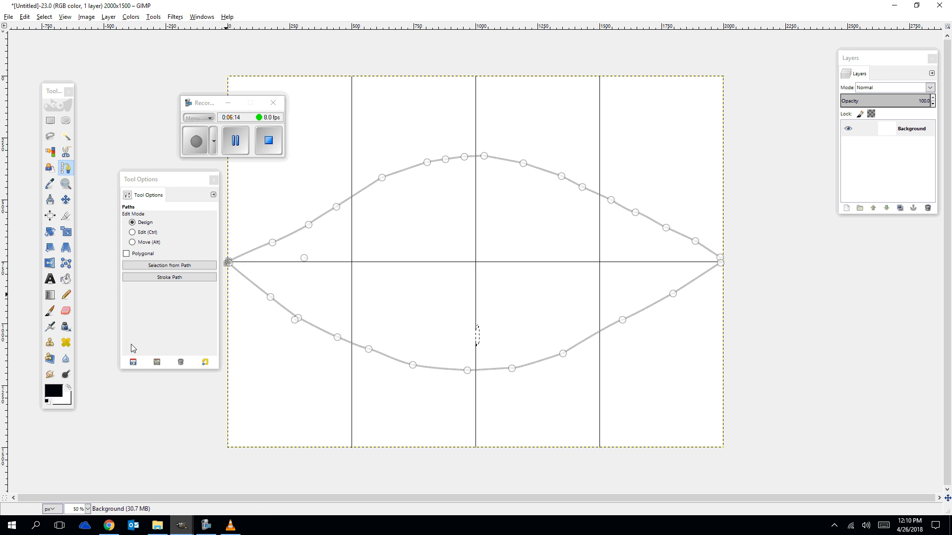
Start a new path and draw a fresh upper arch from the left edge on the centre line to the right edge.
click(50, 296)
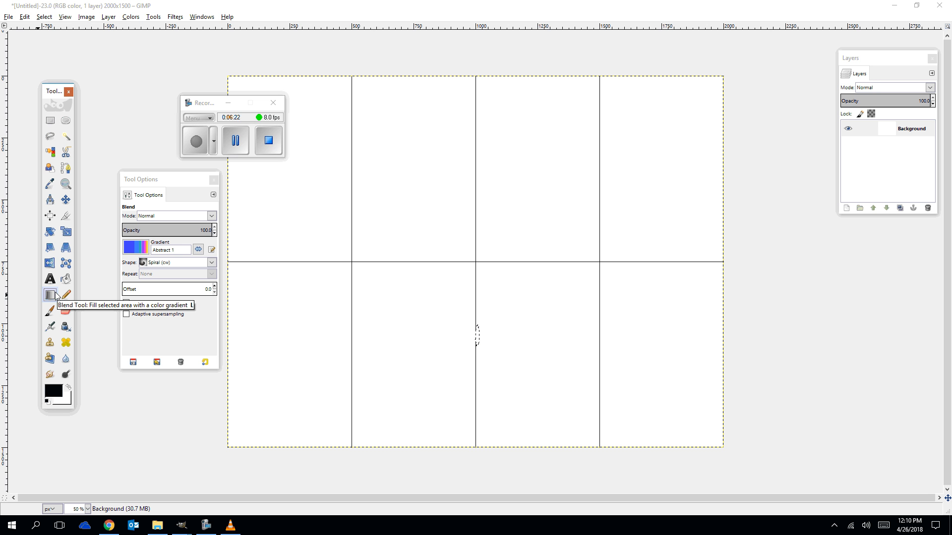
click(65, 167)
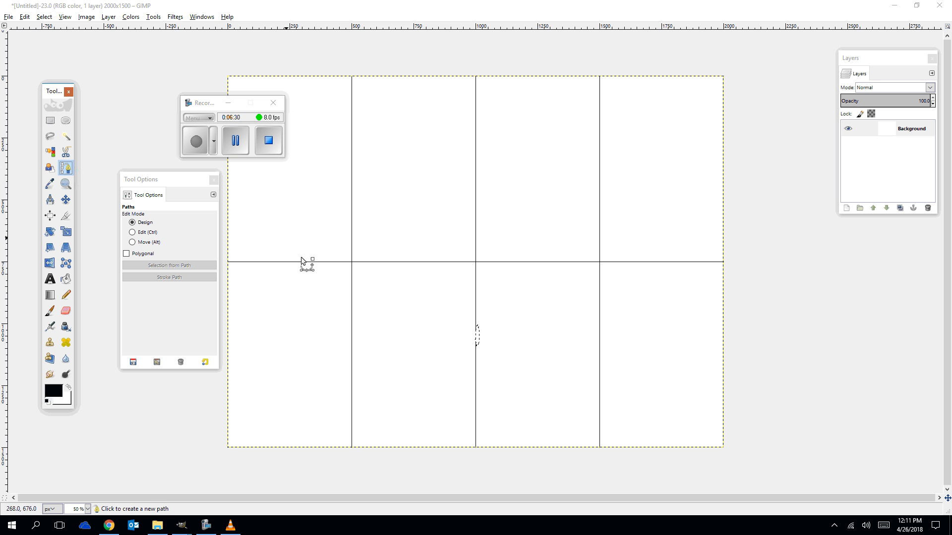
click(227, 261)
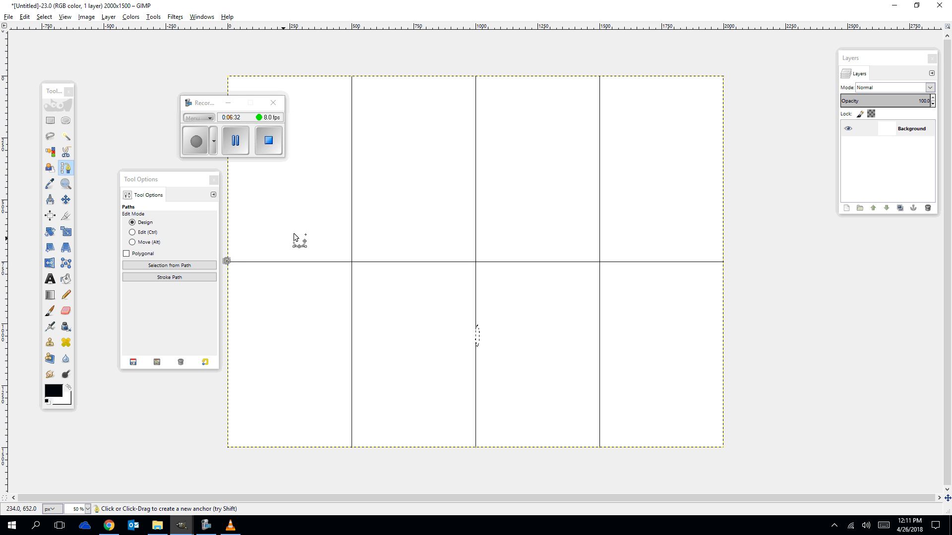
click(294, 229)
click(352, 192)
click(401, 167)
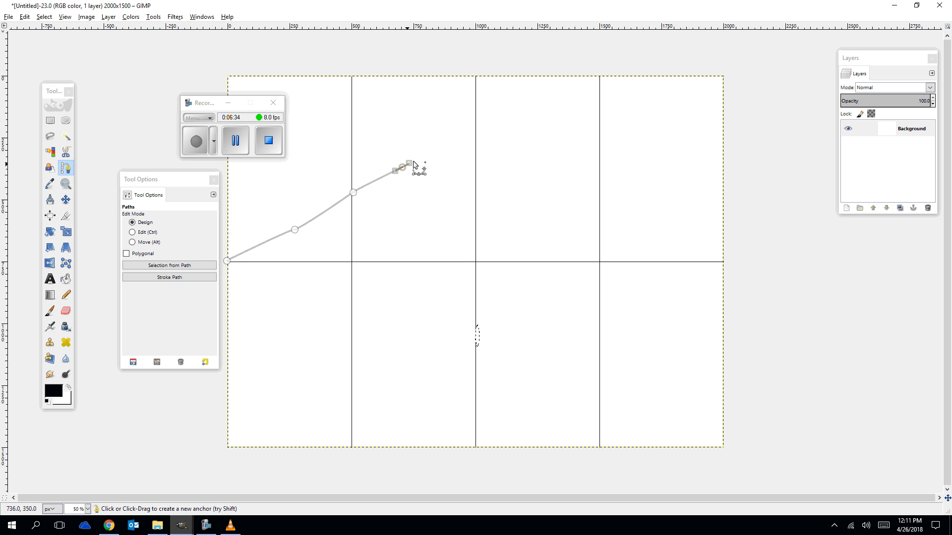
click(450, 151)
click(487, 149)
click(531, 155)
drag(559, 168, 565, 171)
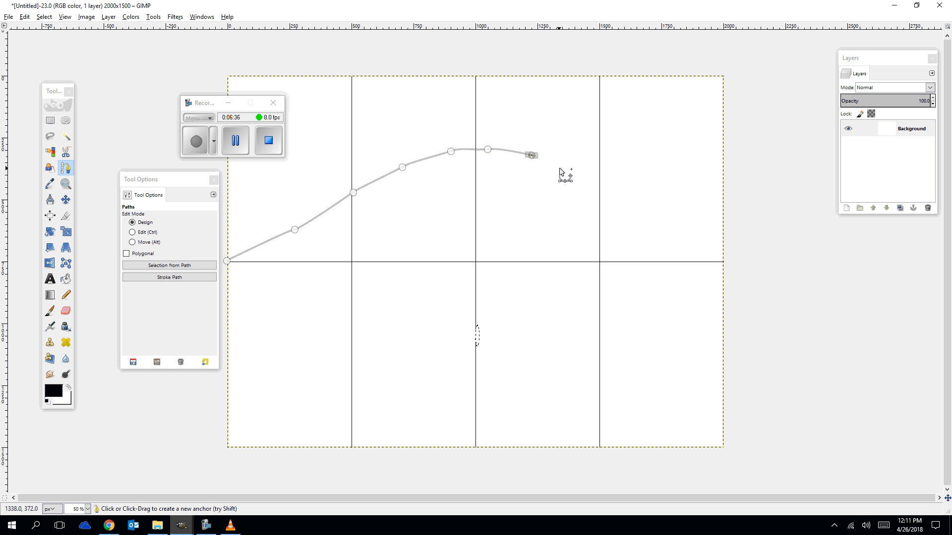
click(592, 188)
click(622, 206)
click(667, 229)
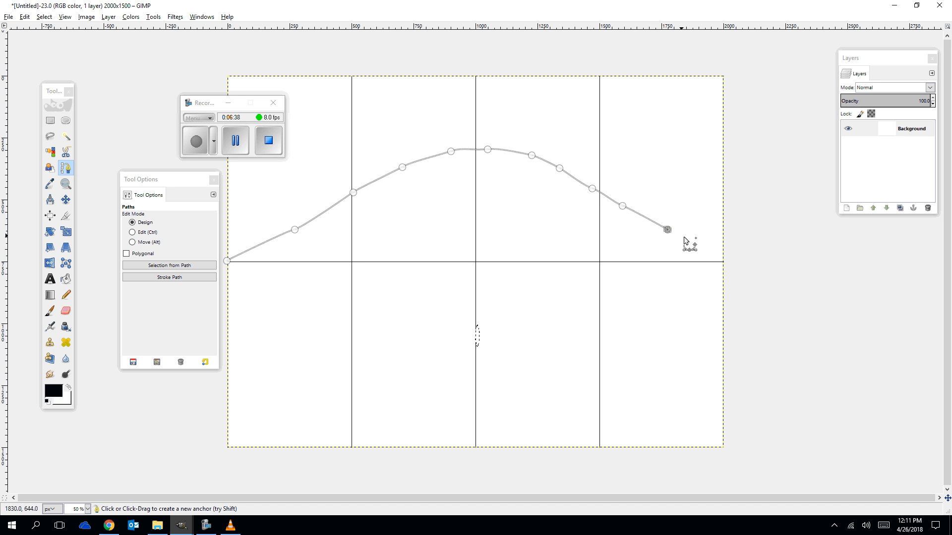
click(692, 240)
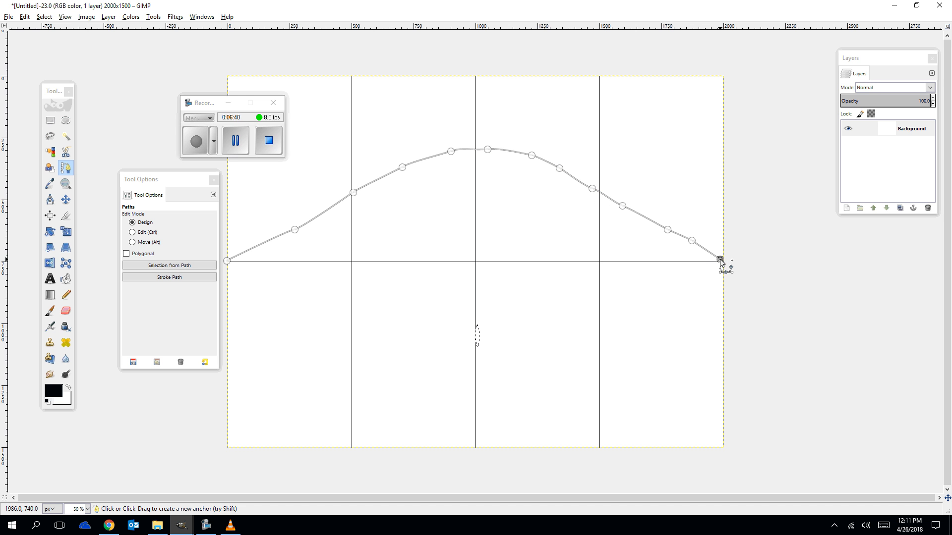
Continue the path with a lower curve from the right edge dipping below the centre line and closing at the left start point.
click(718, 267)
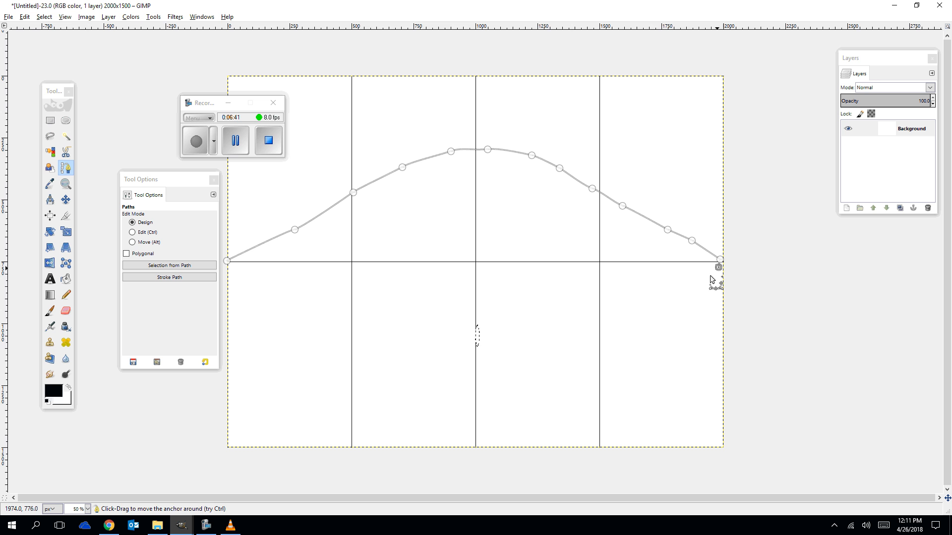
click(681, 298)
click(623, 319)
drag(584, 345, 577, 349)
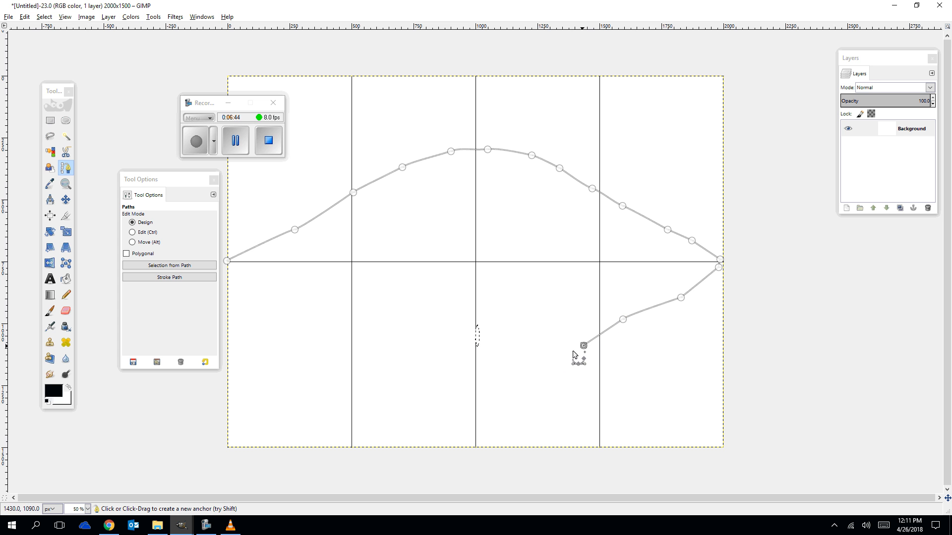
click(544, 359)
click(506, 373)
click(470, 375)
click(431, 367)
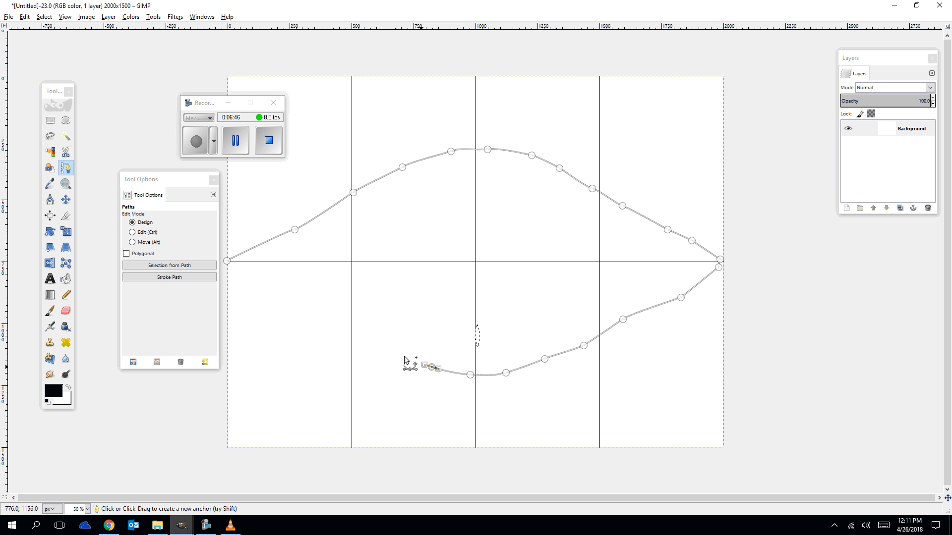
drag(391, 351, 381, 346)
click(345, 333)
click(317, 319)
click(289, 300)
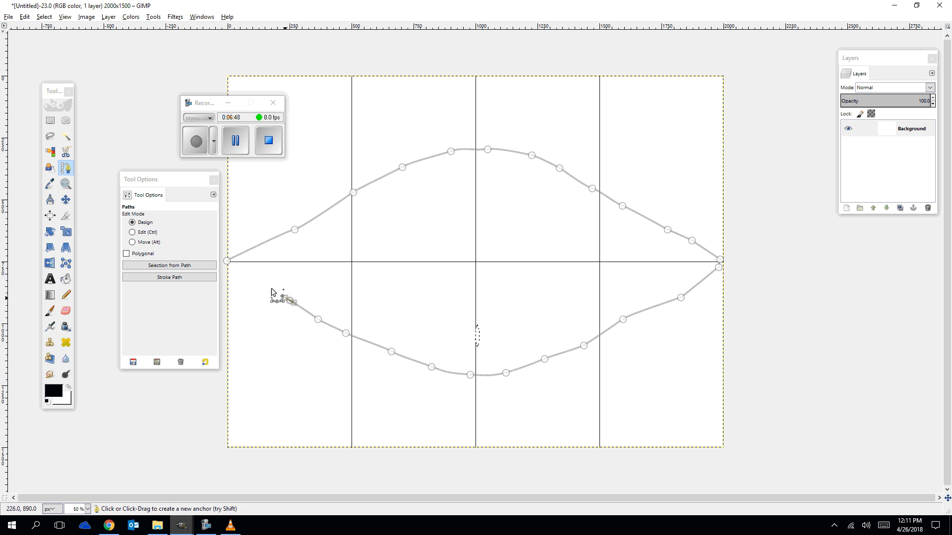
drag(251, 279, 242, 276)
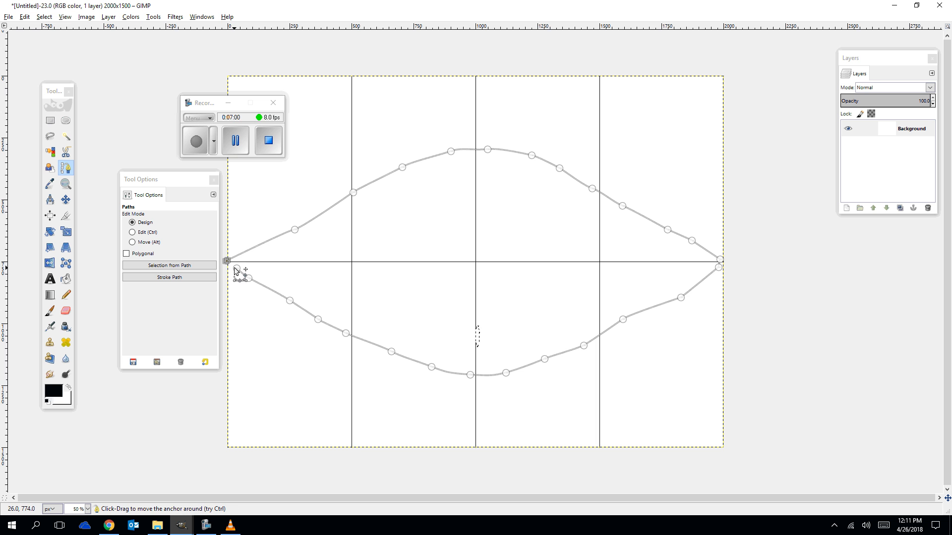
drag(226, 264, 227, 262)
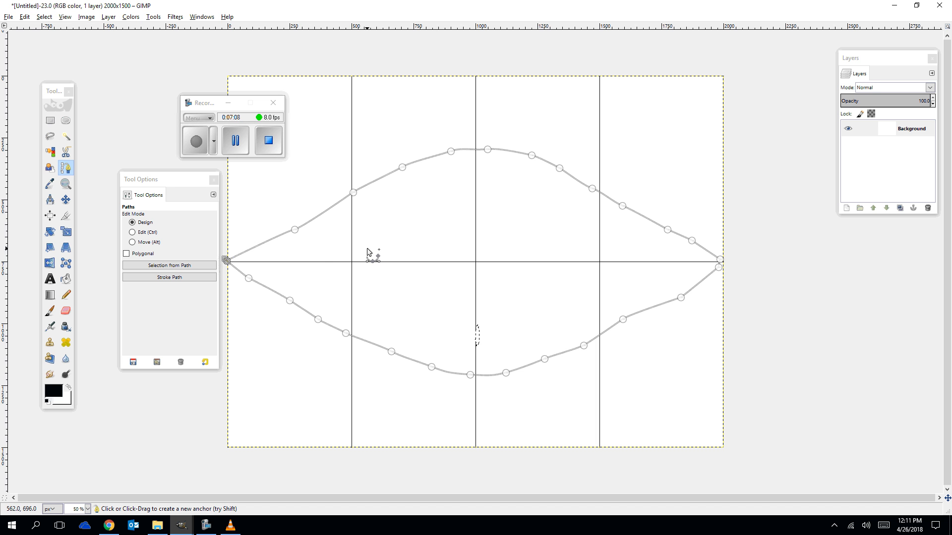
click(295, 224)
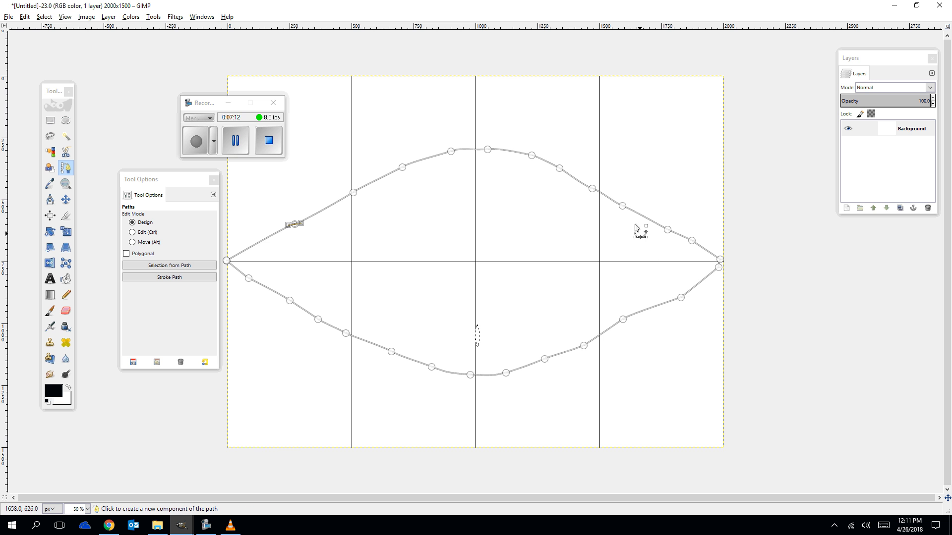
click(593, 189)
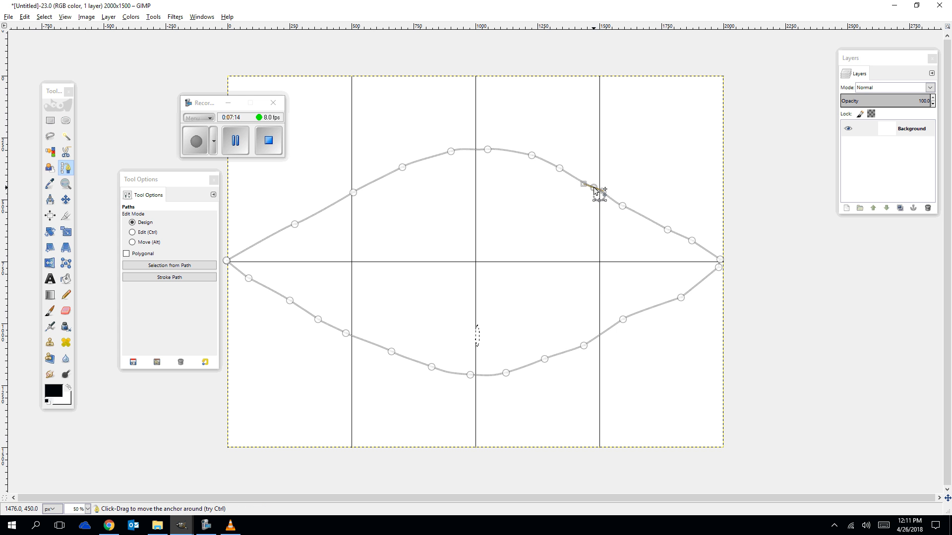
ctrl+click(624, 205)
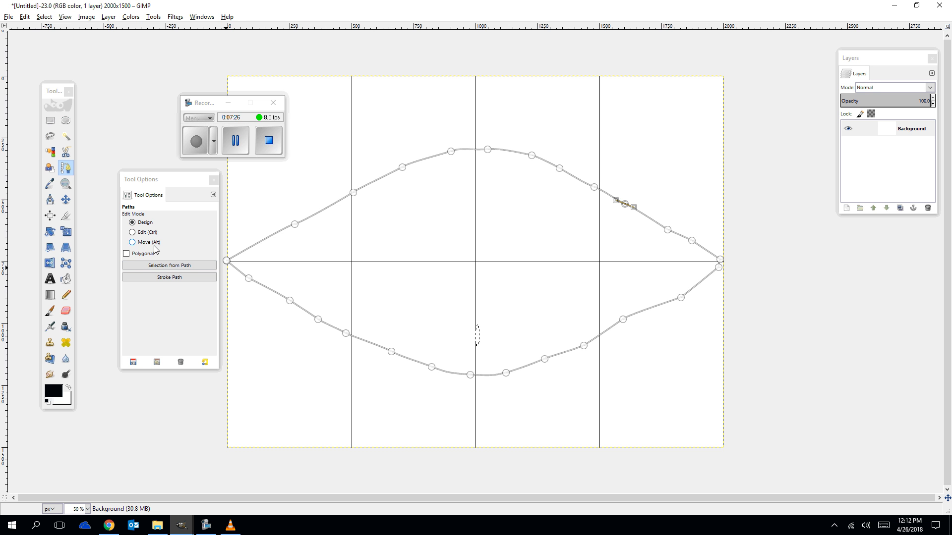
click(126, 254)
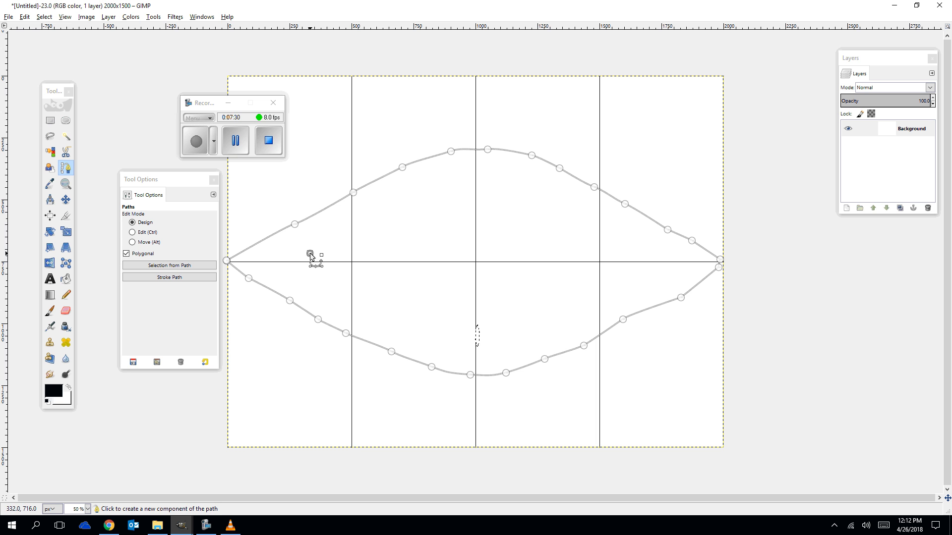
Trace a free selection of the eye shape along the upper arch and lower curve, closing at the left centre point.
click(49, 295)
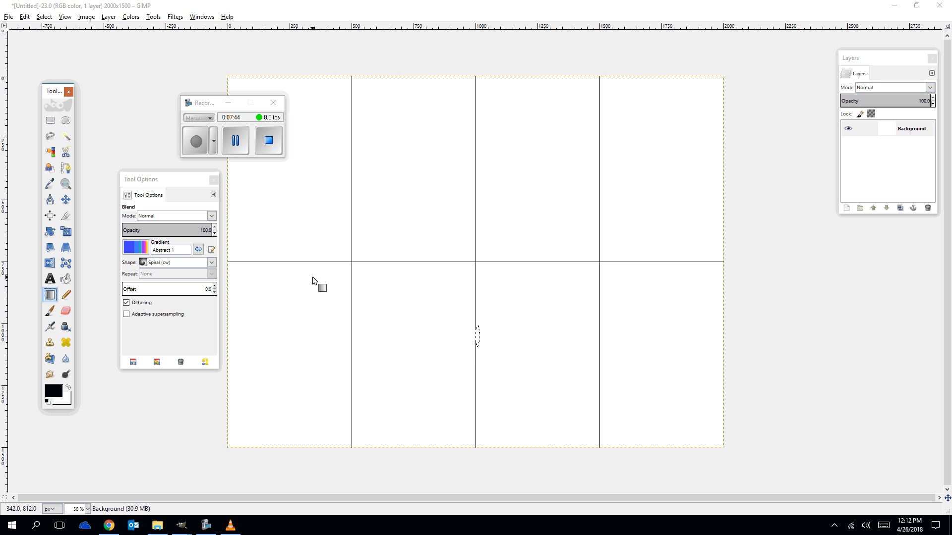
click(51, 137)
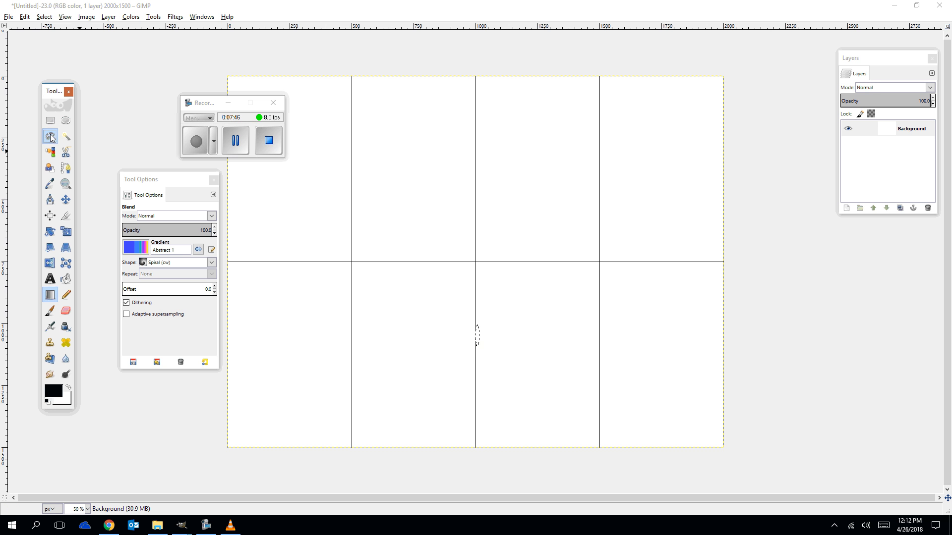
click(227, 261)
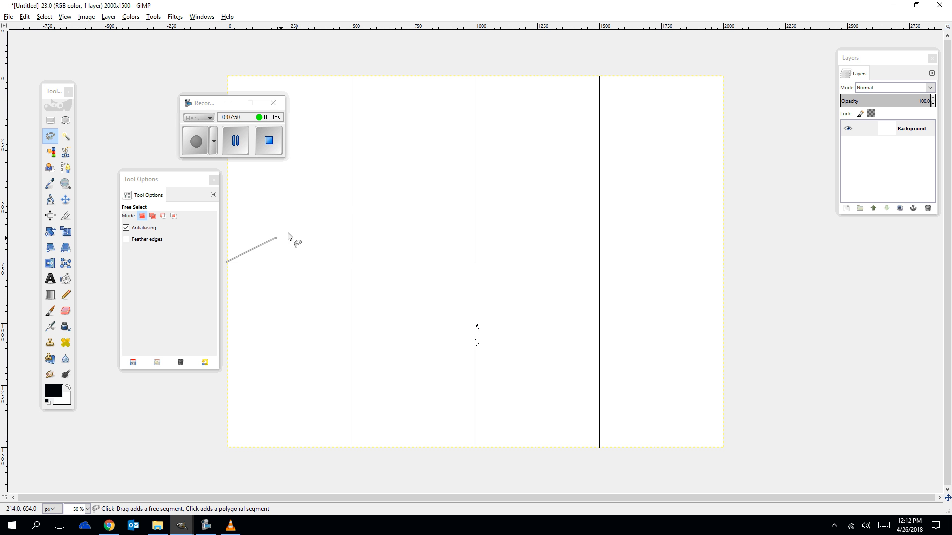
drag(289, 236, 353, 193)
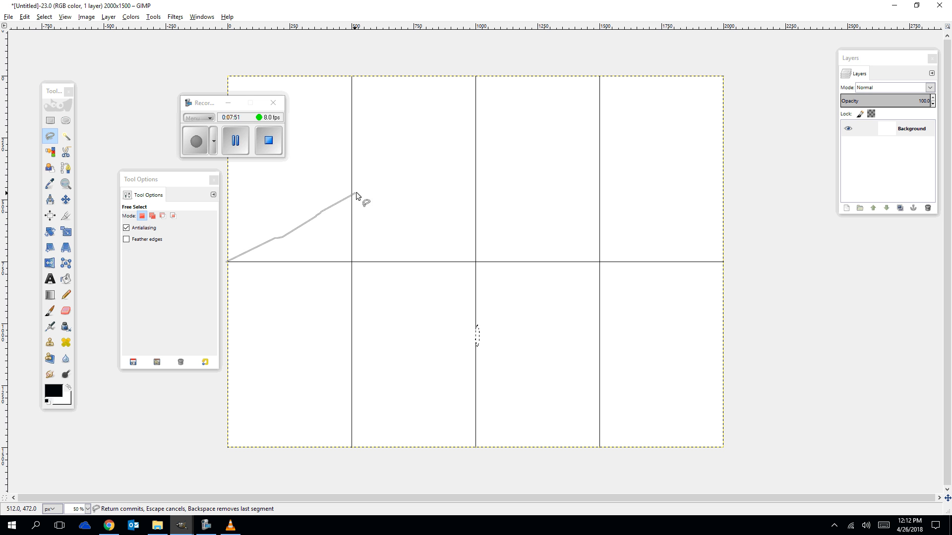
click(379, 181)
click(436, 163)
click(470, 157)
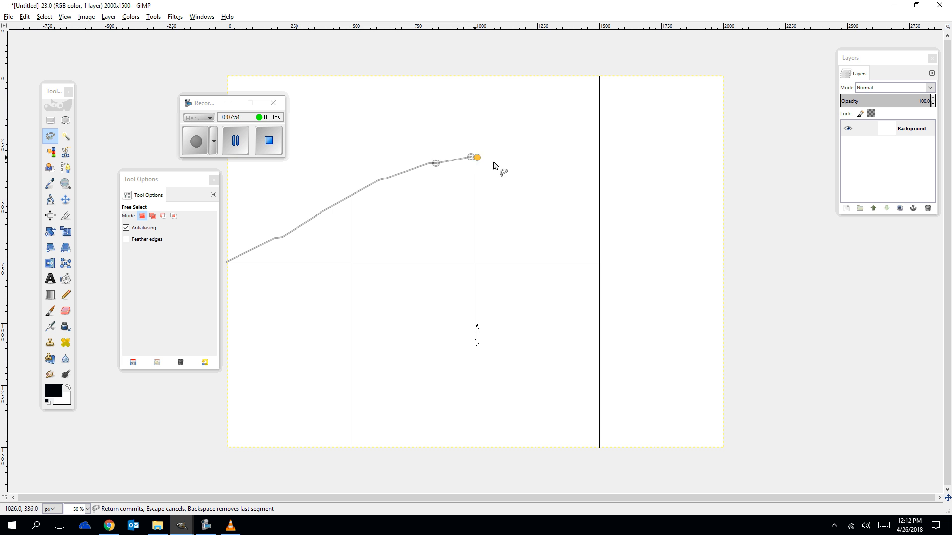
click(545, 163)
click(595, 184)
drag(637, 215, 723, 263)
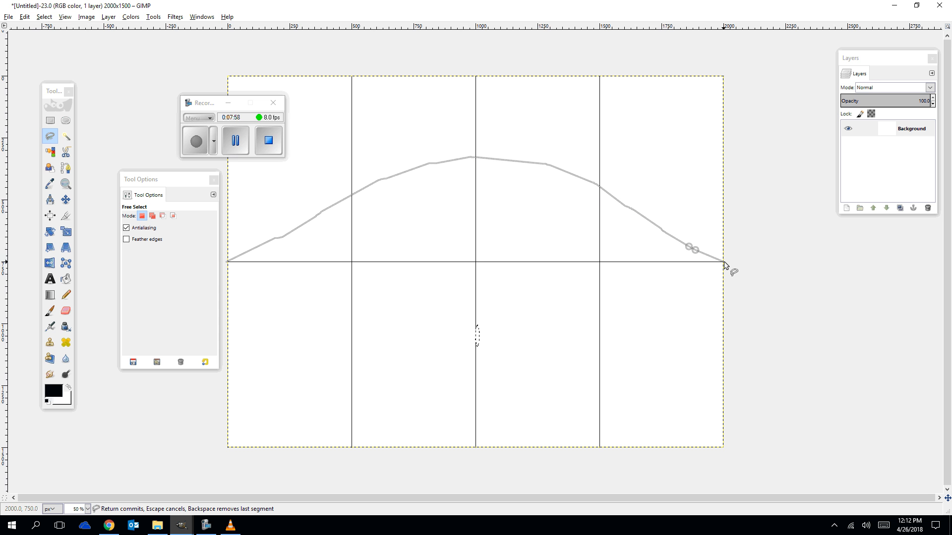
click(724, 261)
mouse_move(665, 307)
mouse_down()
mouse_move(584, 363)
mouse_move(473, 378)
mouse_move(353, 361)
mouse_move(291, 328)
mouse_move(242, 284)
mouse_up()
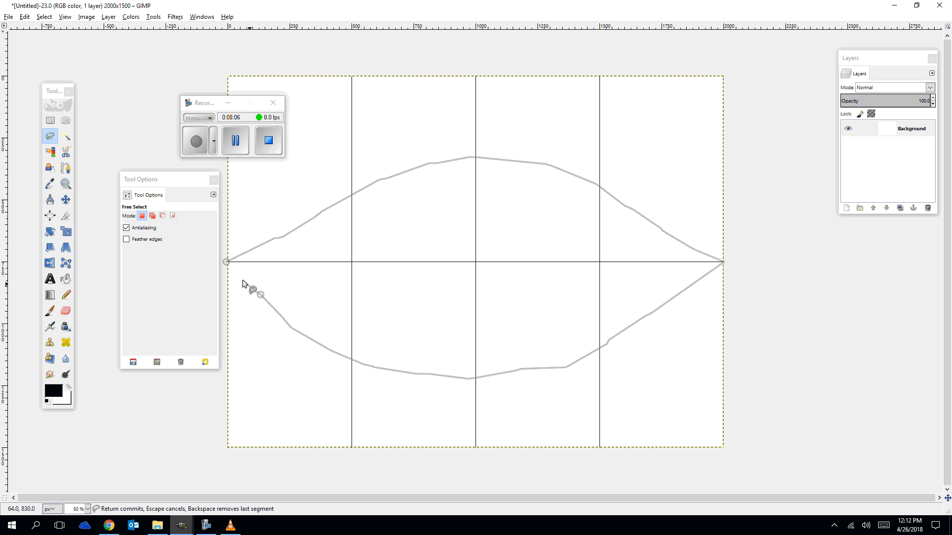
click(228, 264)
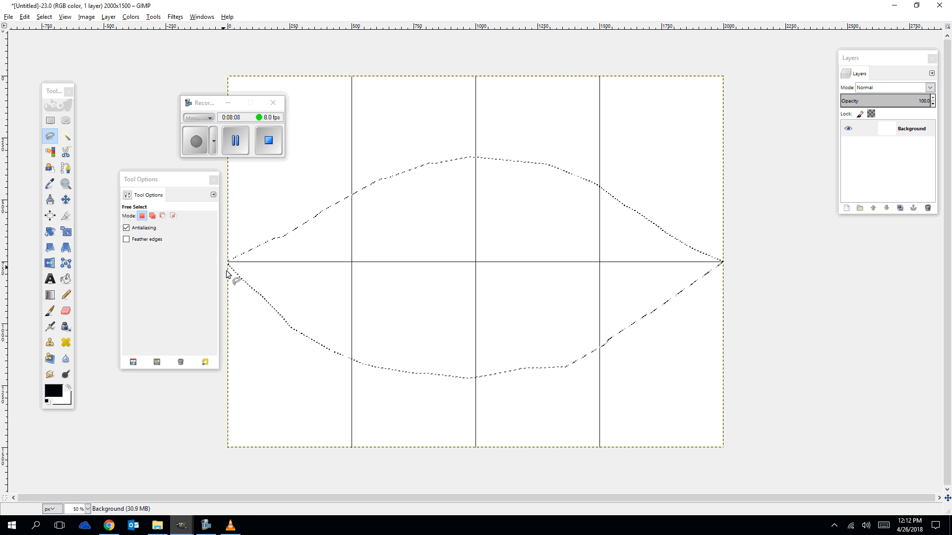
Browse the gradient presets available for the Blend tool.
click(50, 295)
click(135, 247)
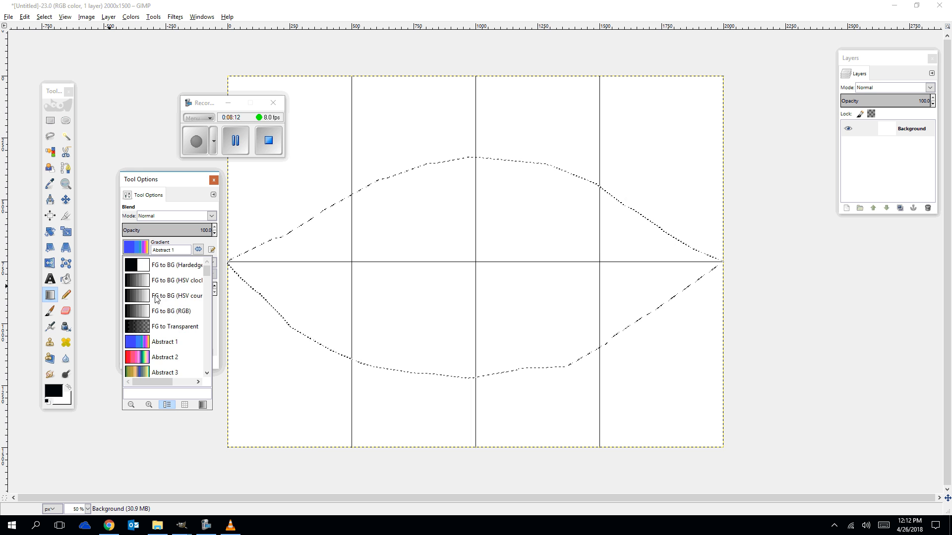
scroll(157, 297, down, 6)
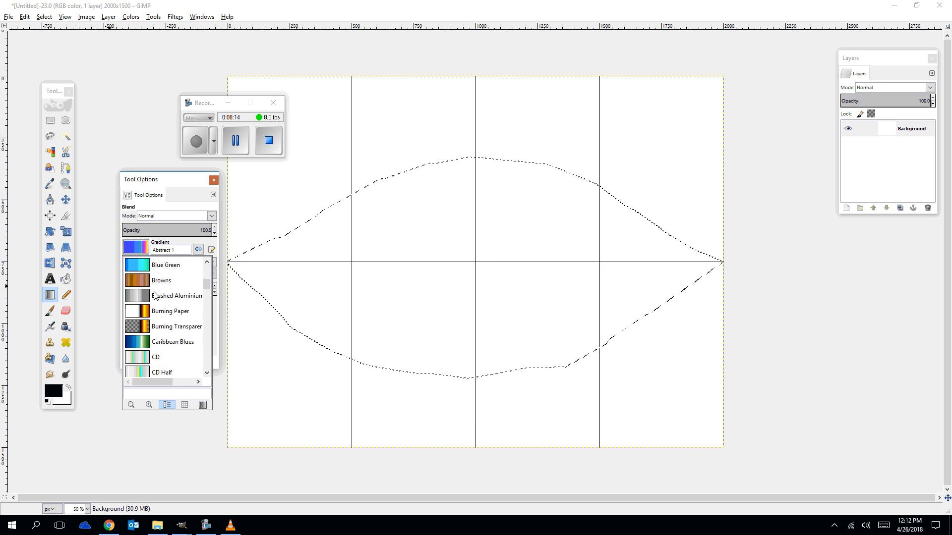
scroll(155, 296, down, 7)
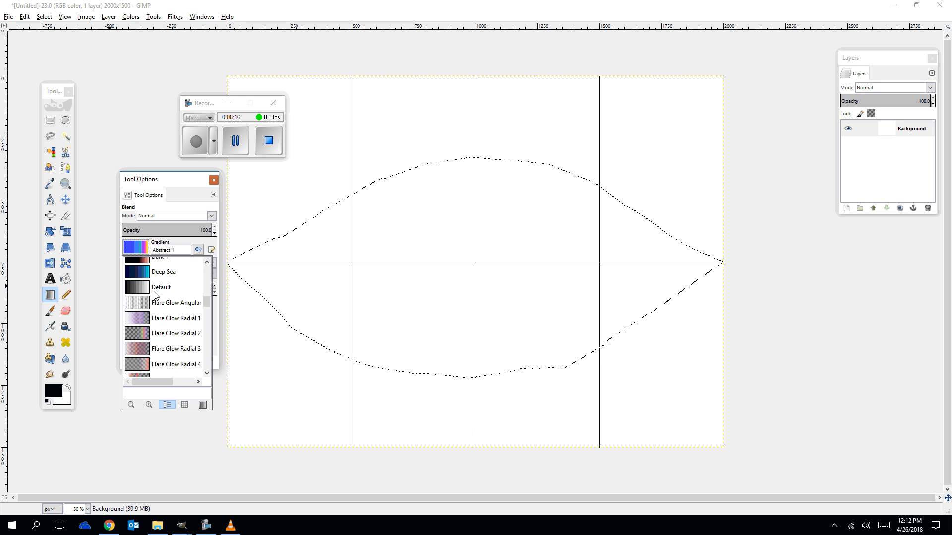
scroll(155, 296, down, 11)
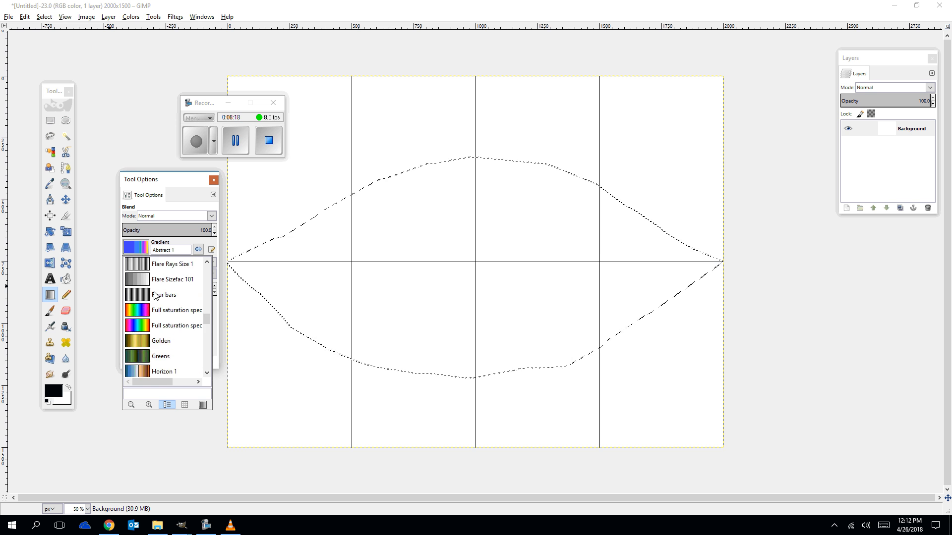
scroll(156, 296, down, 12)
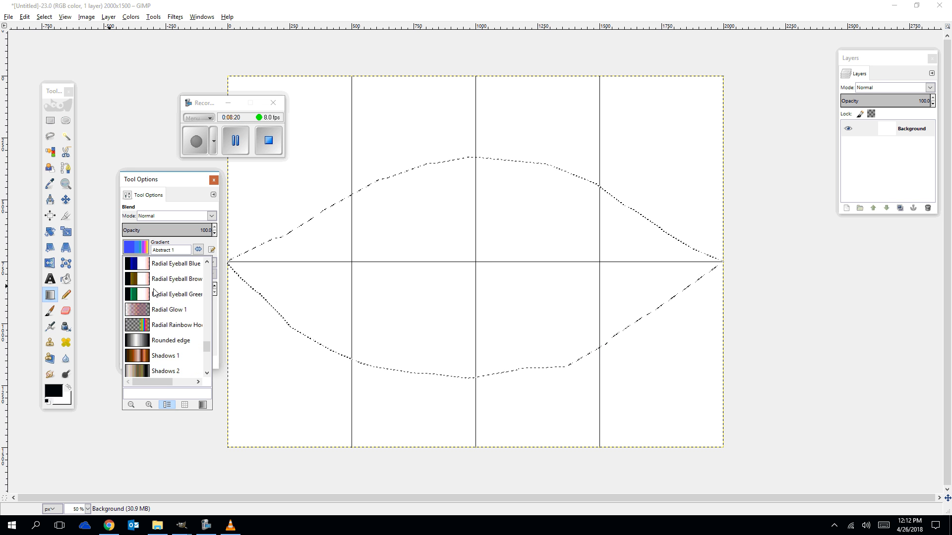
scroll(155, 292, down, 3)
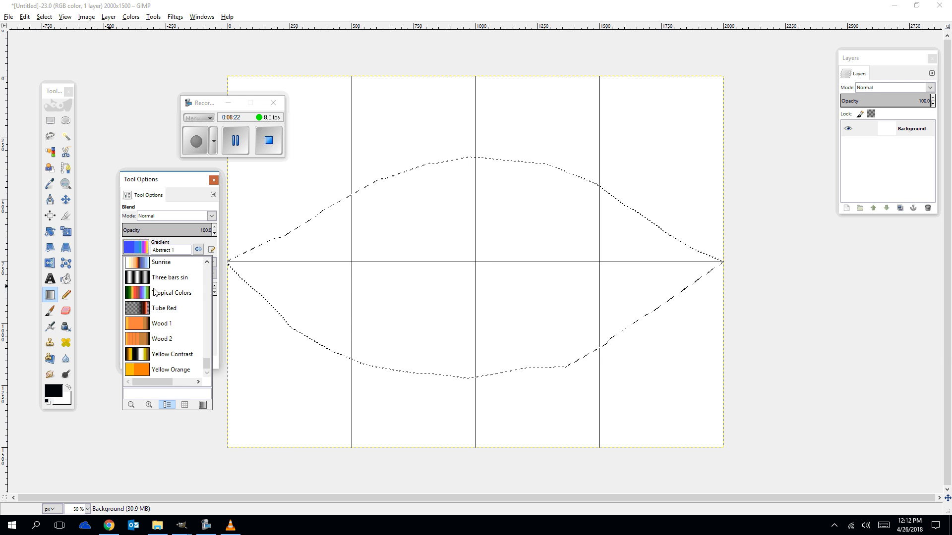
scroll(156, 292, up, 12)
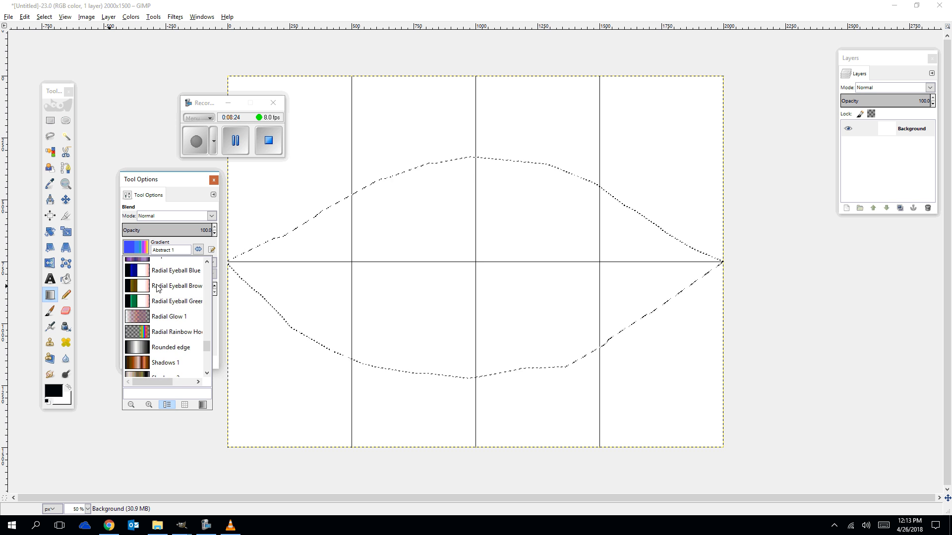
scroll(156, 288, up, 3)
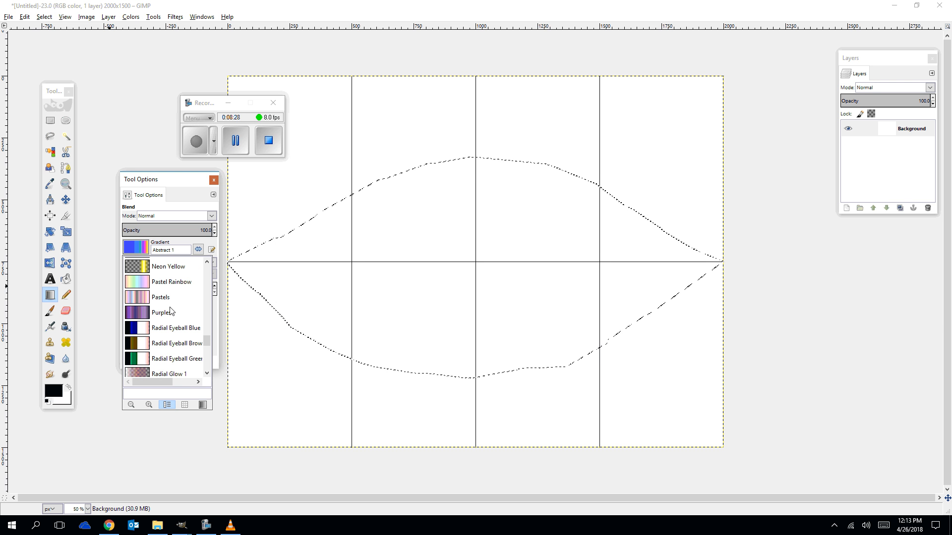
scroll(172, 310, up, 5)
scroll(172, 310, up, 5)
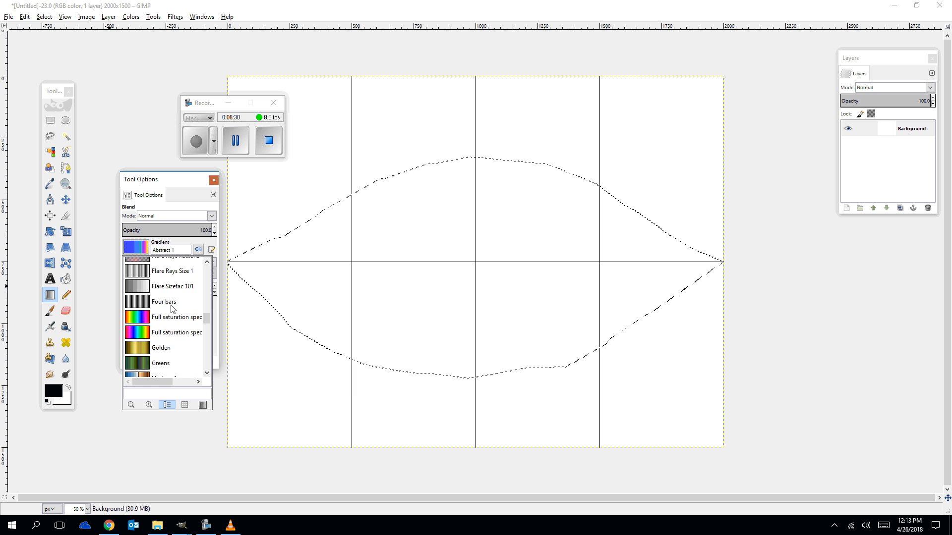
Set the foreground colour to a pale peach with HTML notation f9dbc0.
click(51, 394)
click(52, 391)
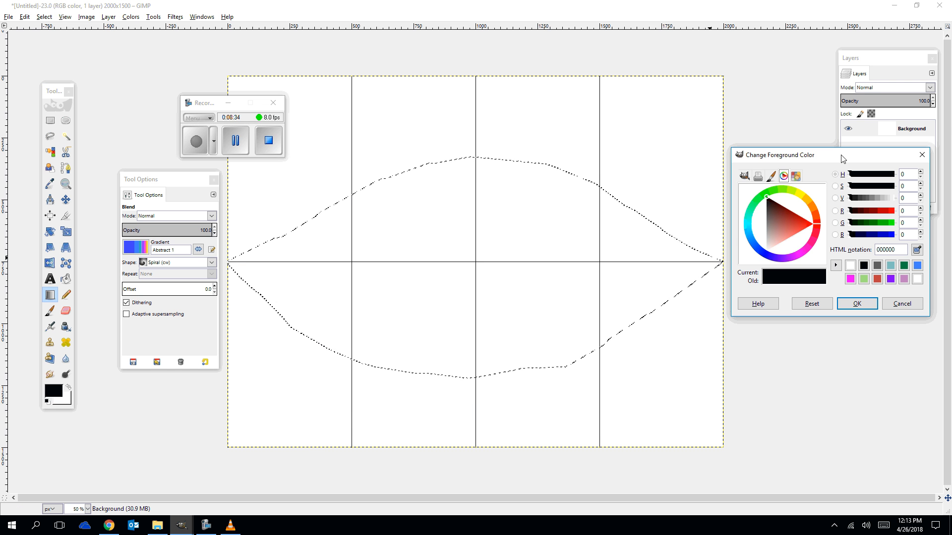
drag(841, 159, 175, 281)
click(187, 417)
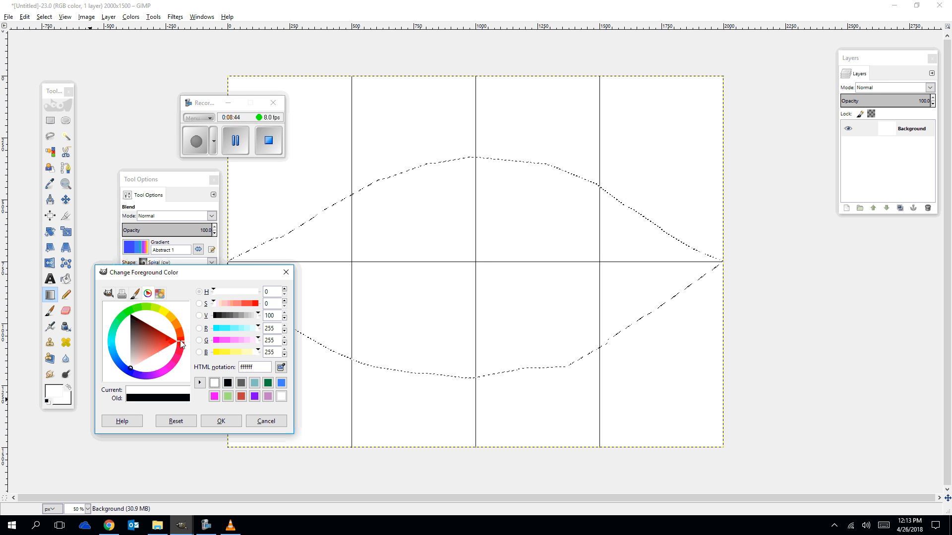
drag(181, 345, 130, 305)
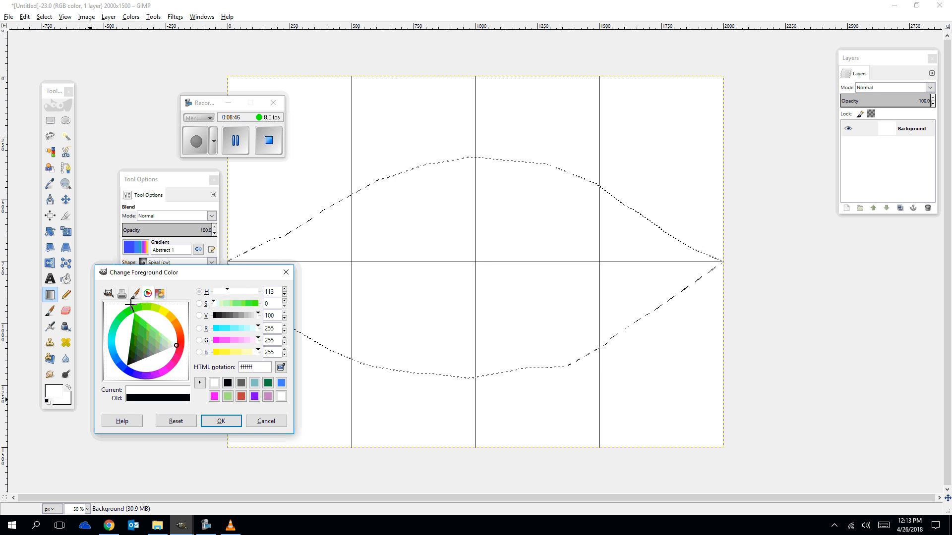
click(165, 345)
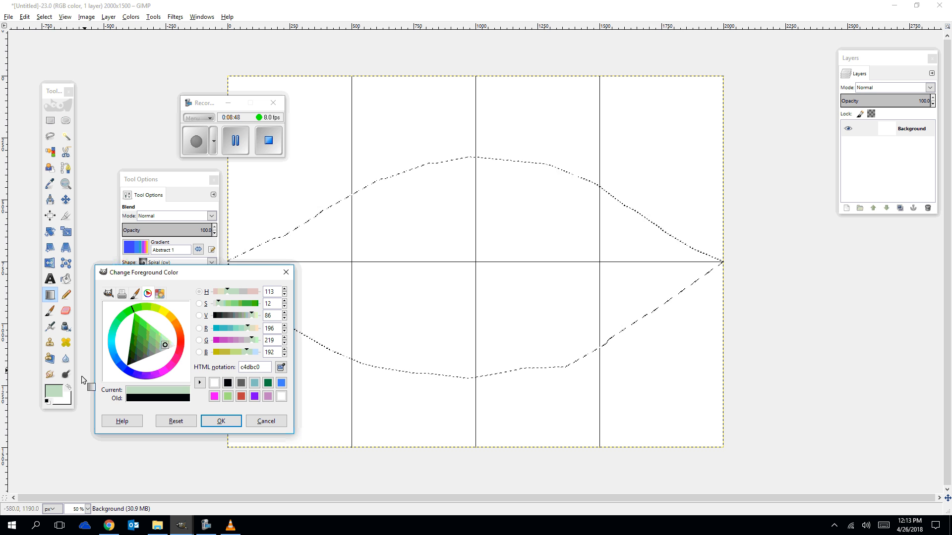
click(69, 390)
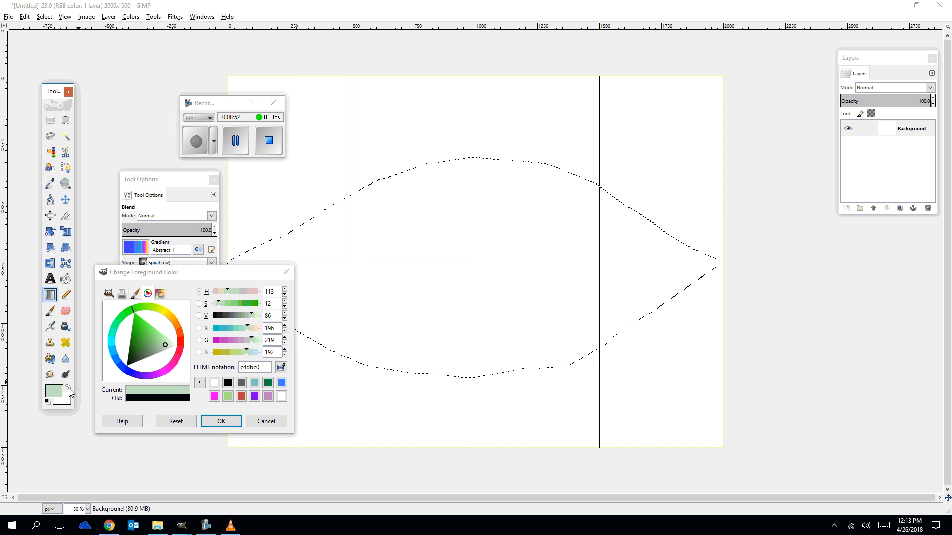
click(69, 390)
click(256, 328)
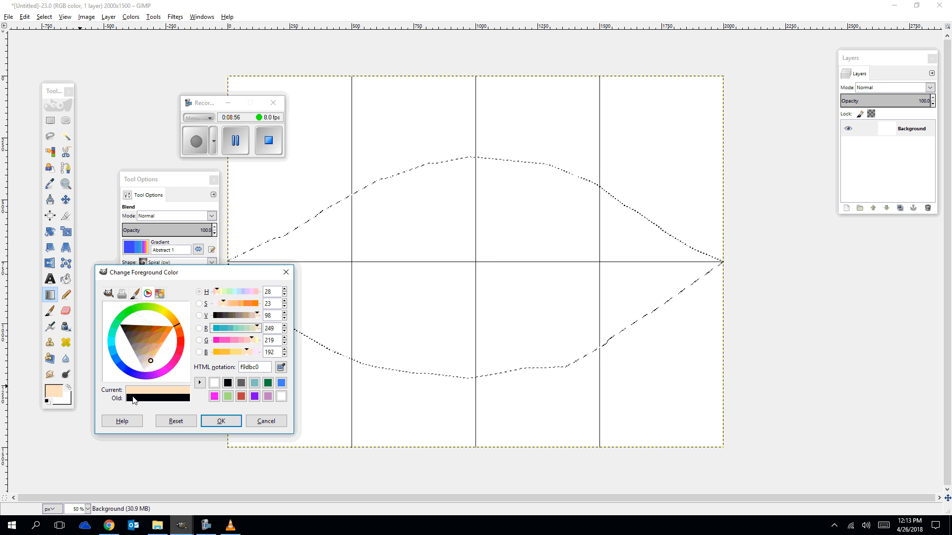
Choose the FG to BG (Hardedge) gradient for the Blend tool.
click(49, 295)
click(135, 247)
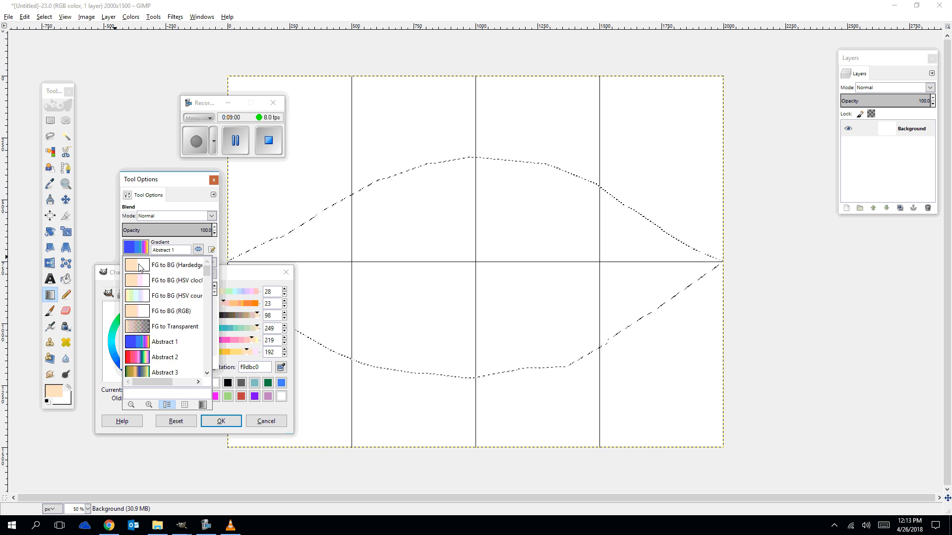
click(140, 268)
click(135, 248)
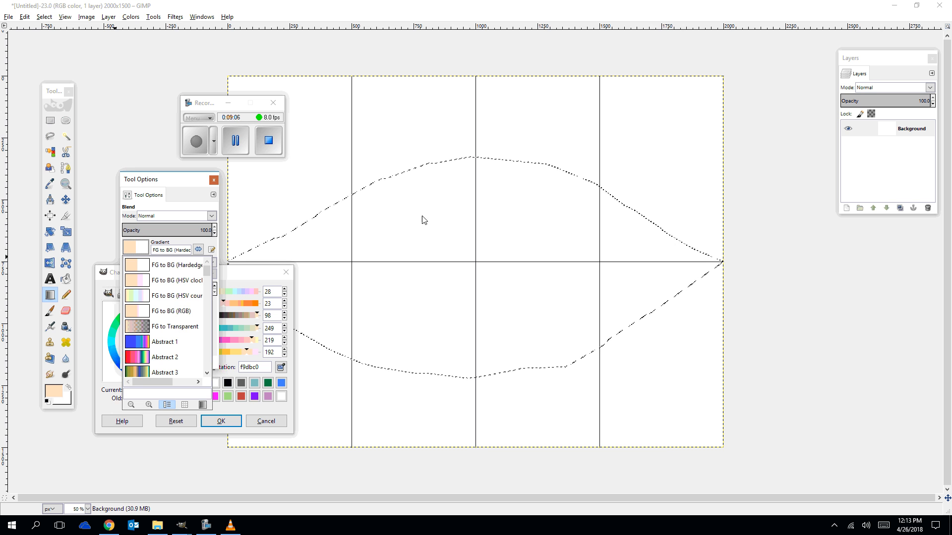
click(262, 272)
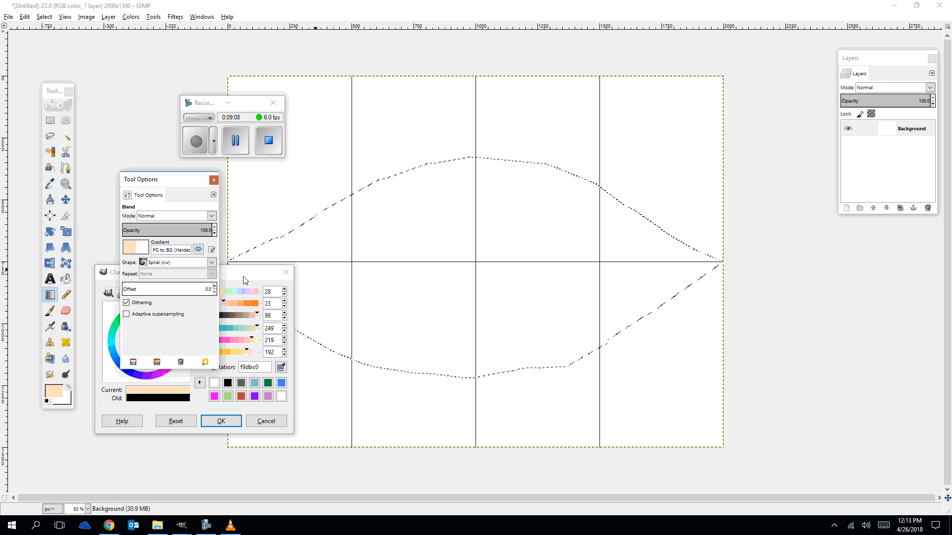
Try a spiral blend across the eye selection and undo it.
drag(320, 272, 942, 251)
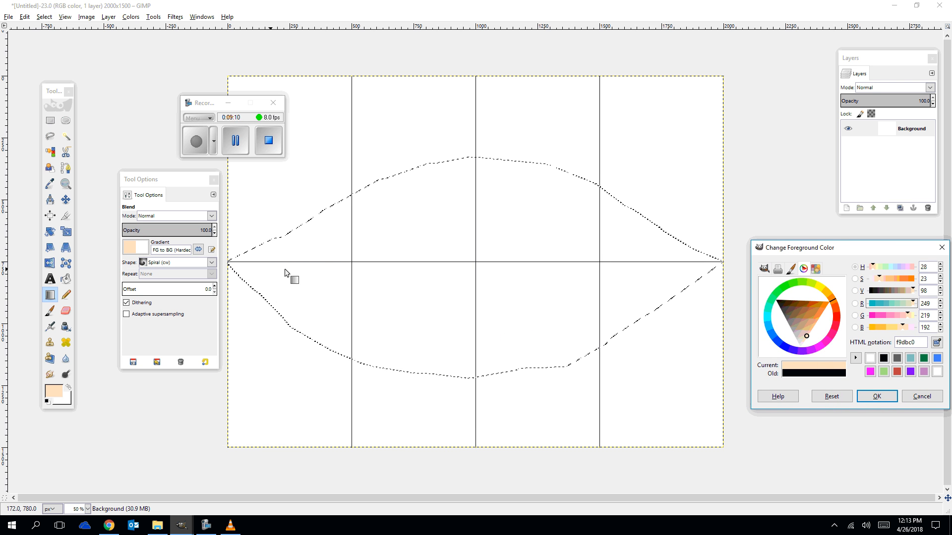
drag(402, 205, 567, 336)
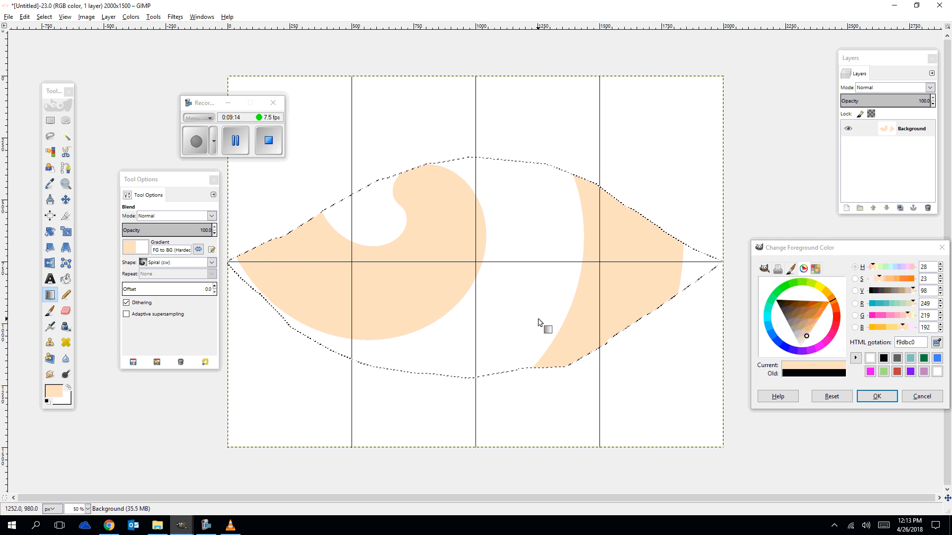
key(ctrl+z)
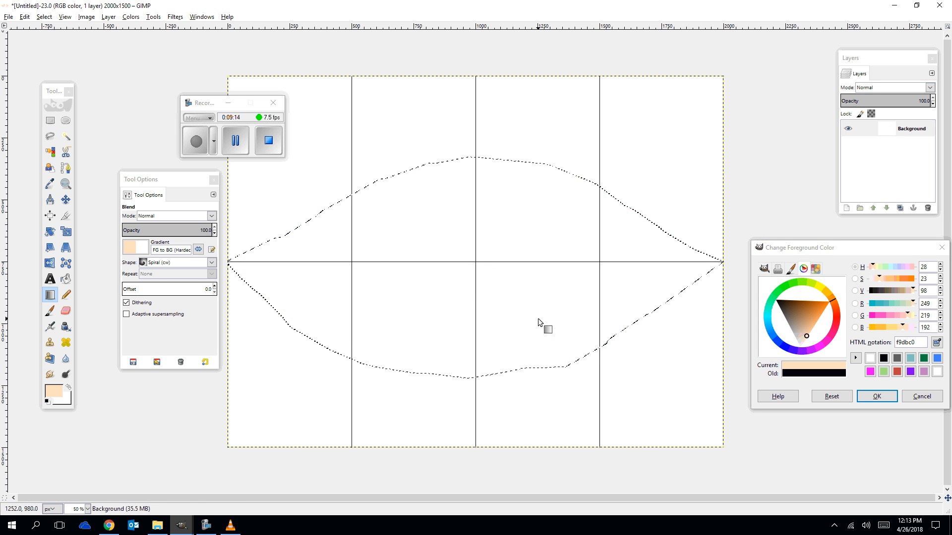
Choose the FG to Transparent gradient for the Blend tool.
click(135, 248)
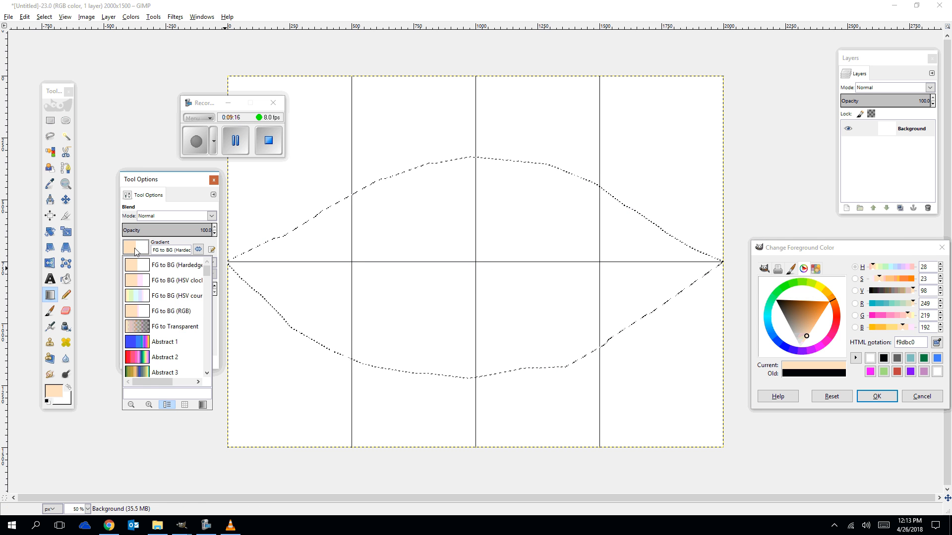
click(138, 328)
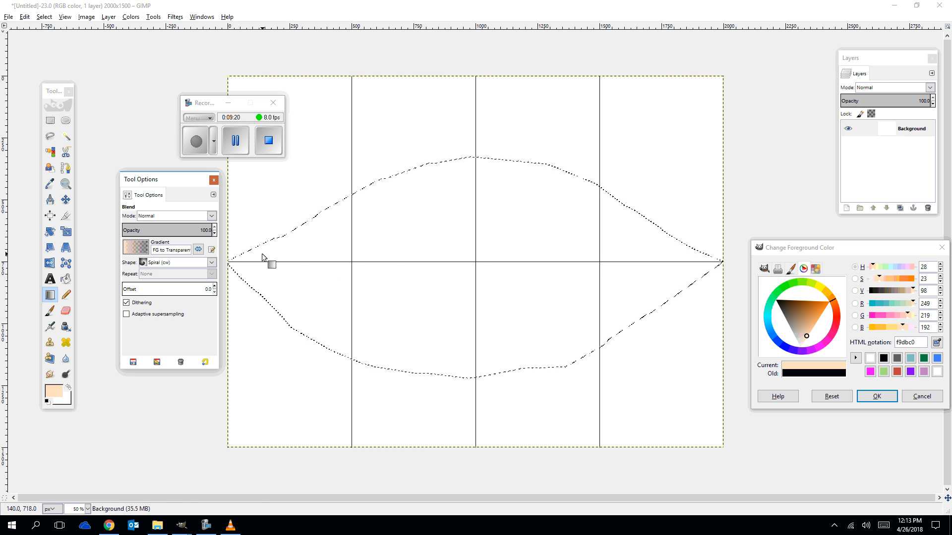
drag(245, 266, 663, 270)
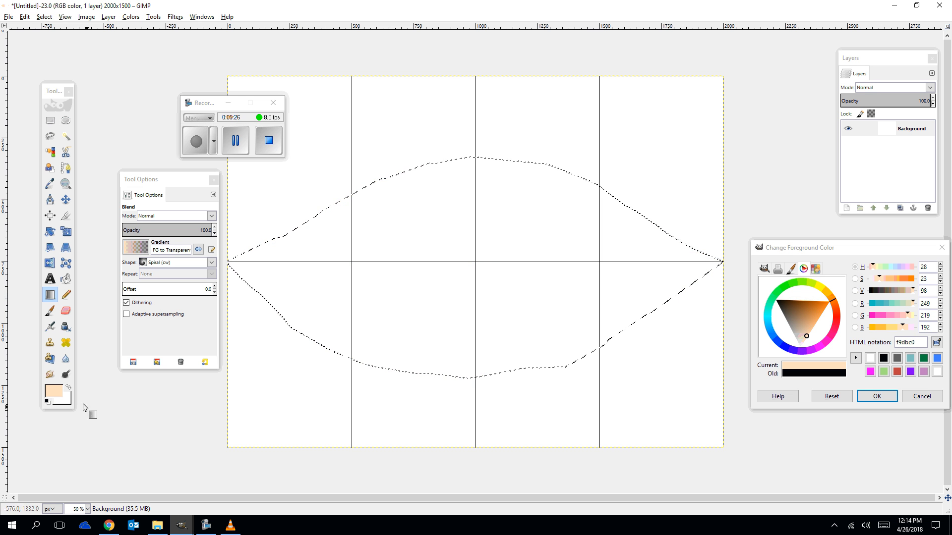
Set the foreground colour to white and browse the gradient presets.
click(53, 391)
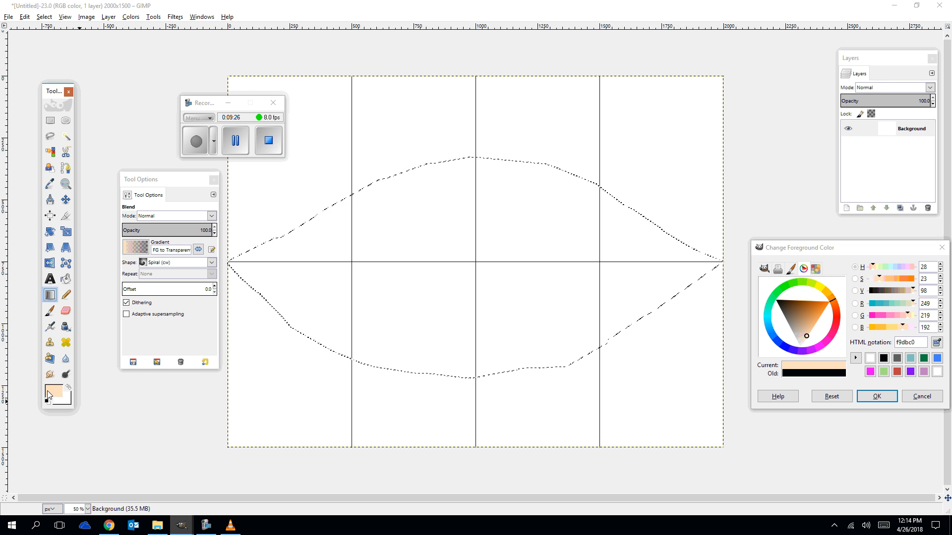
click(871, 361)
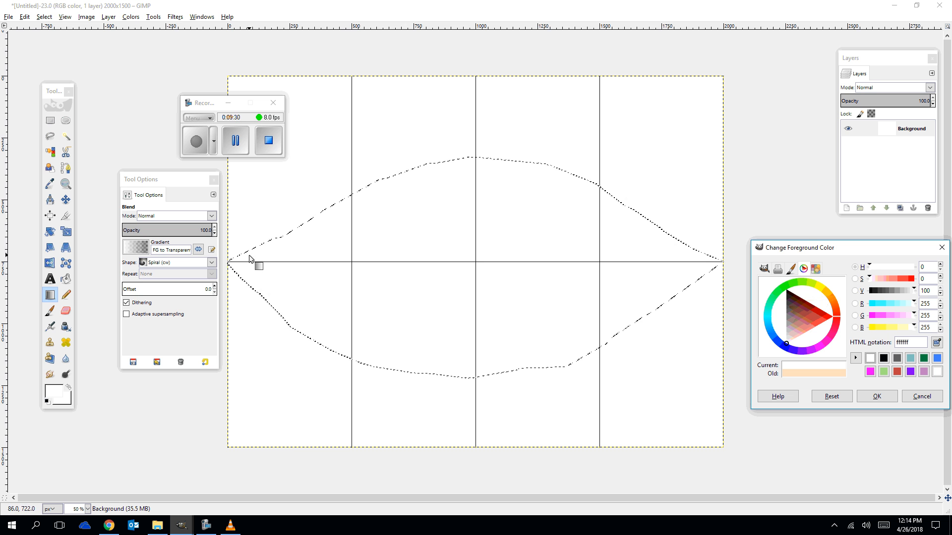
click(139, 252)
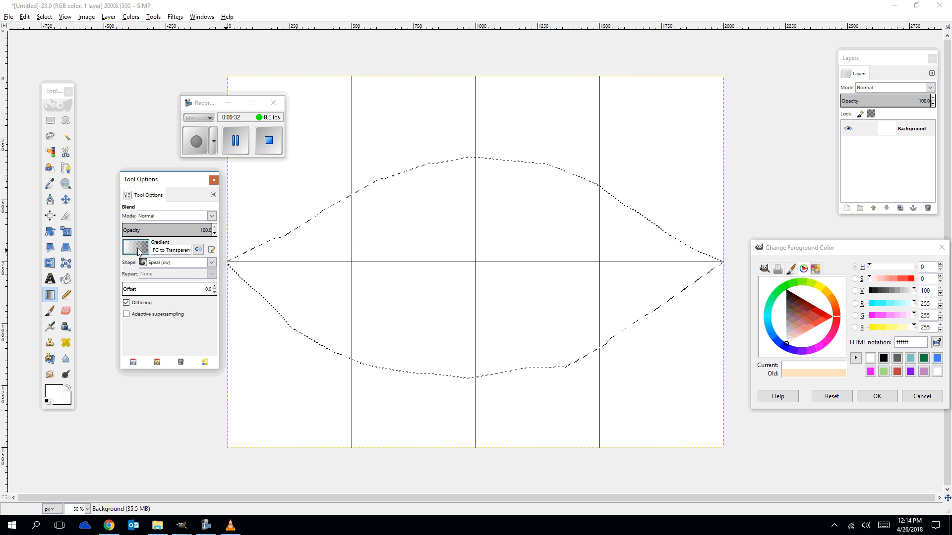
scroll(154, 296, down, 5)
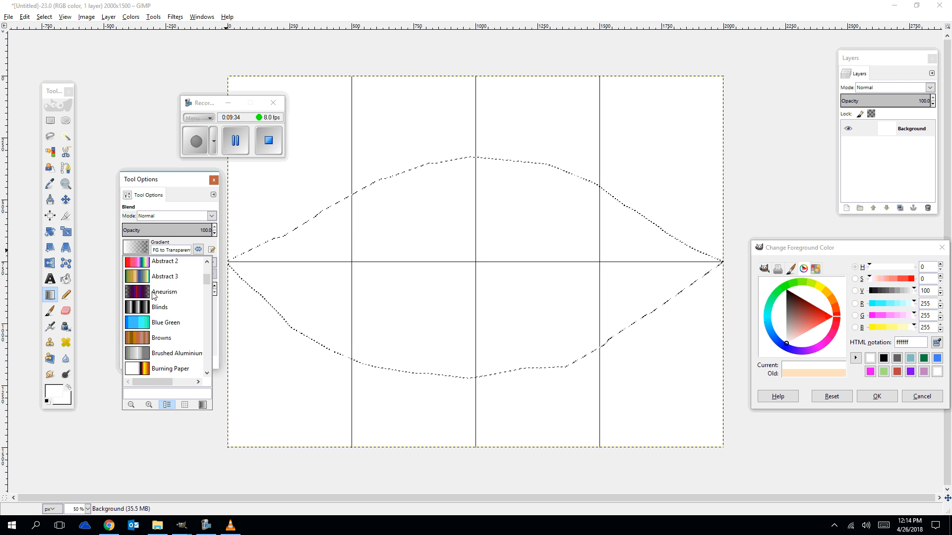
scroll(153, 295, down, 4)
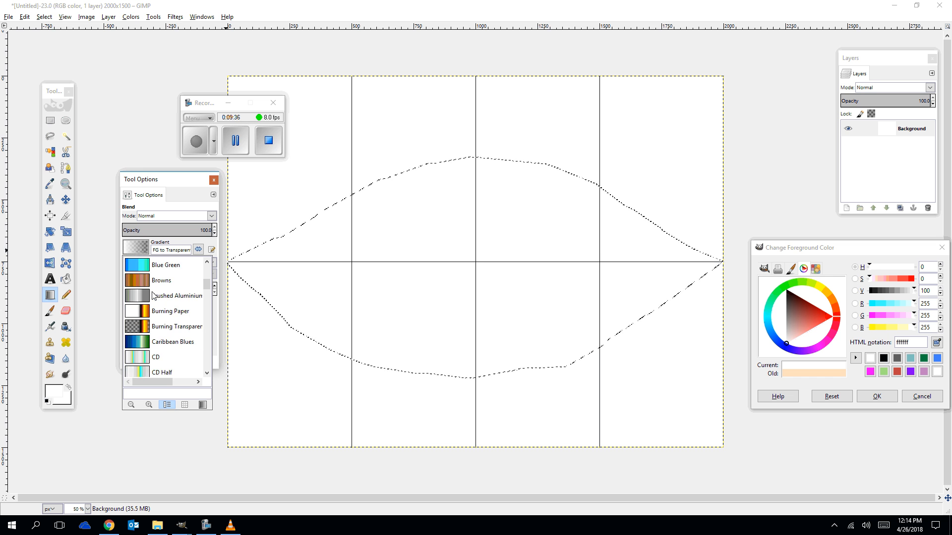
scroll(153, 290, up, 9)
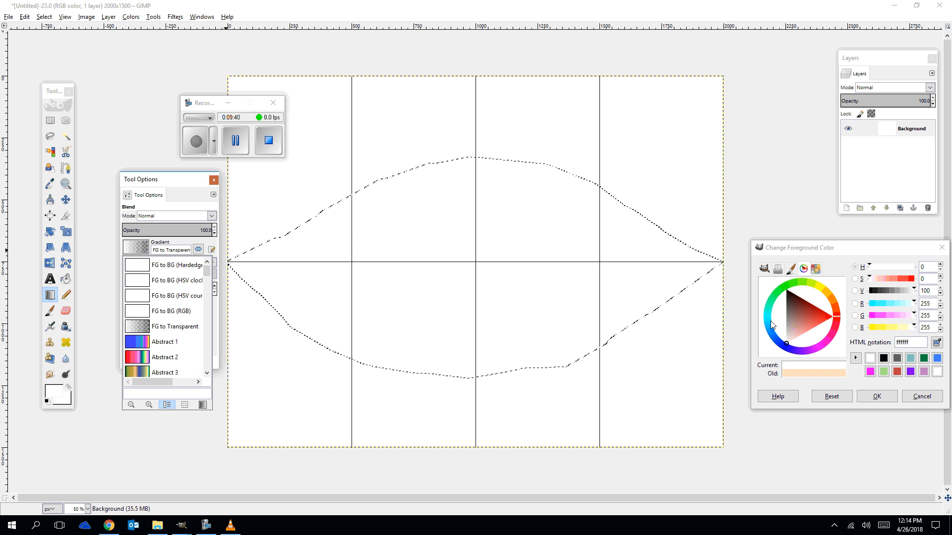
click(839, 313)
drag(838, 320, 819, 290)
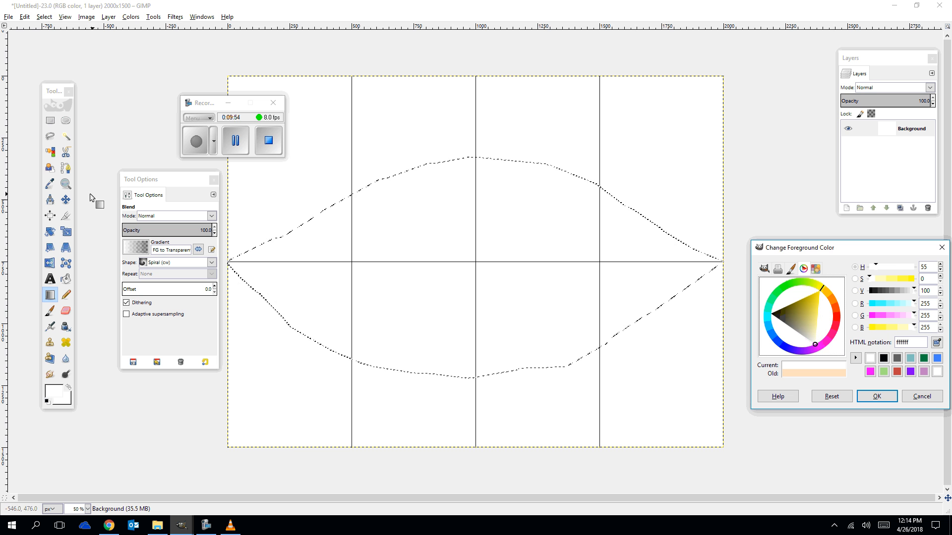
click(56, 390)
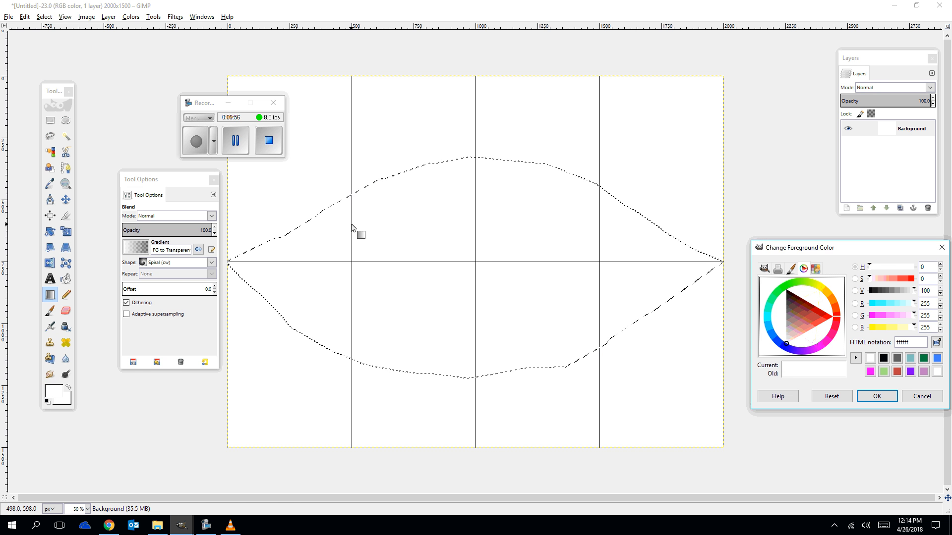
drag(351, 222, 577, 306)
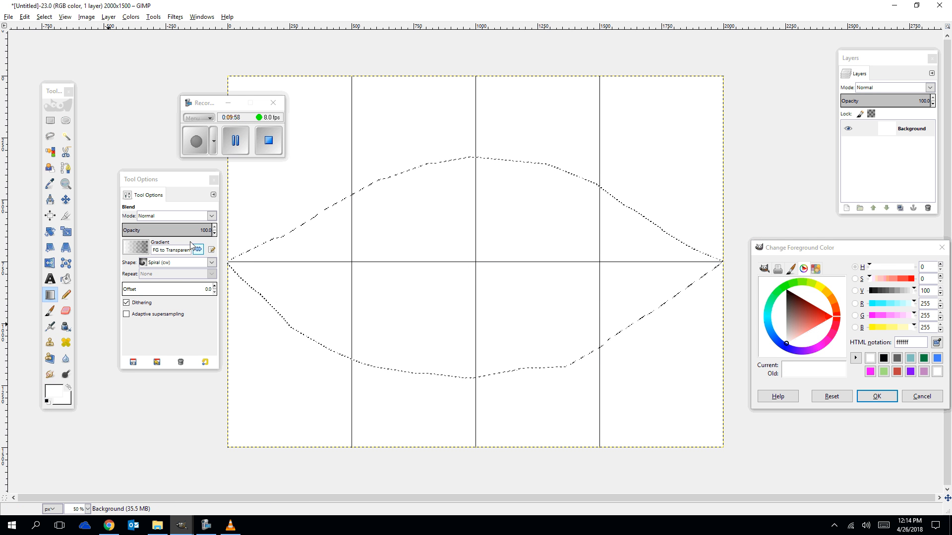
click(147, 251)
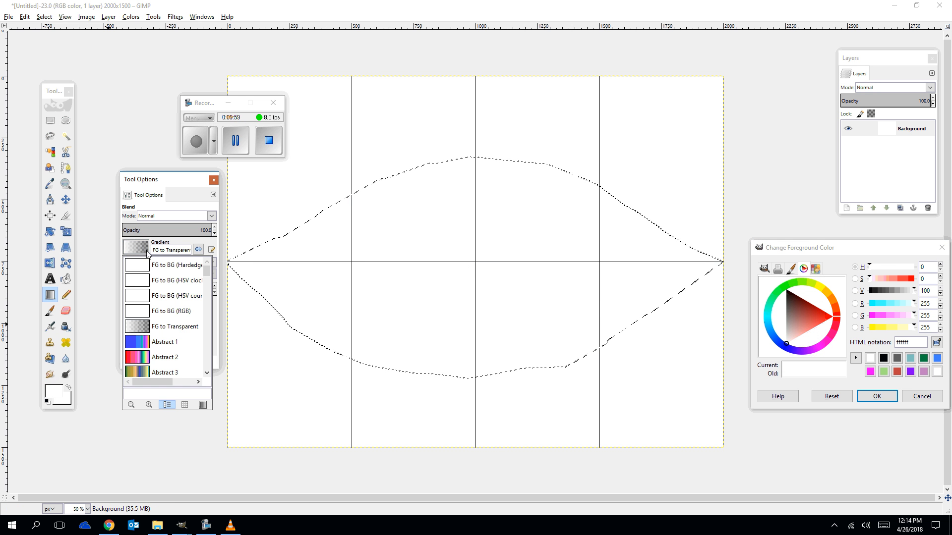
click(52, 393)
click(68, 391)
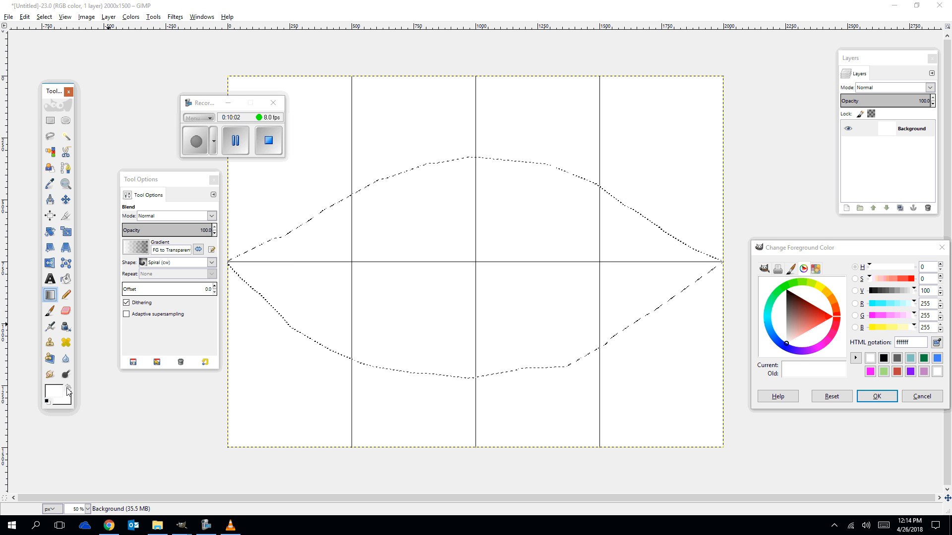
Set the foreground colour to a pale cream with HTML notation ffffe4 and confirm it.
click(871, 361)
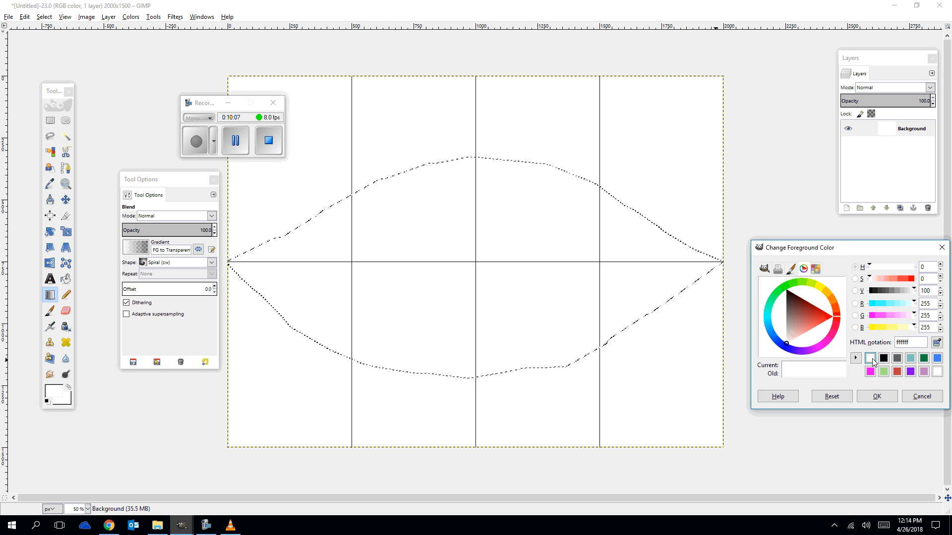
click(940, 330)
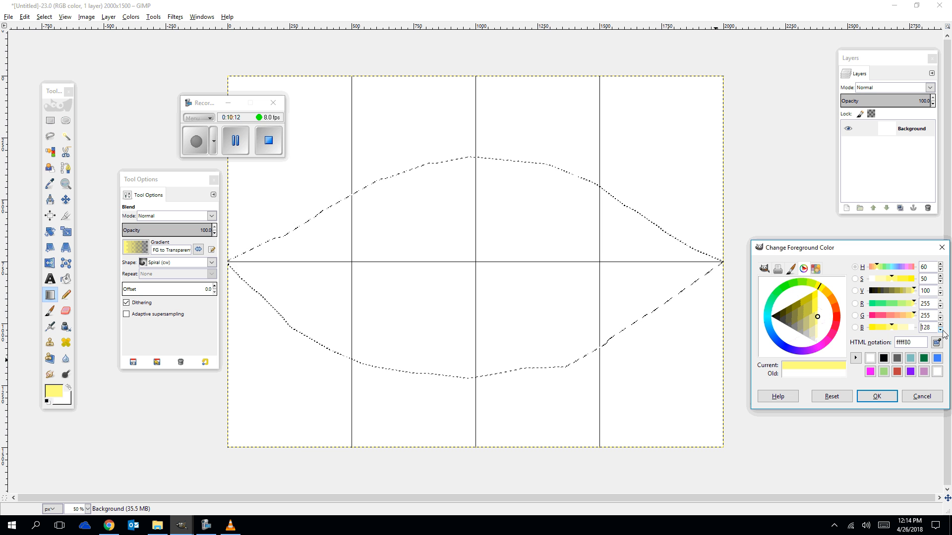
click(940, 325)
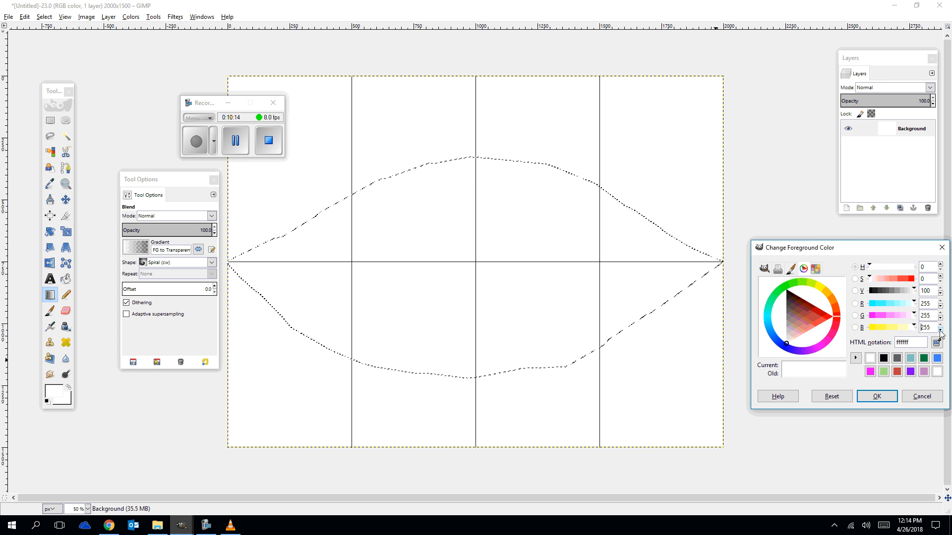
click(940, 330)
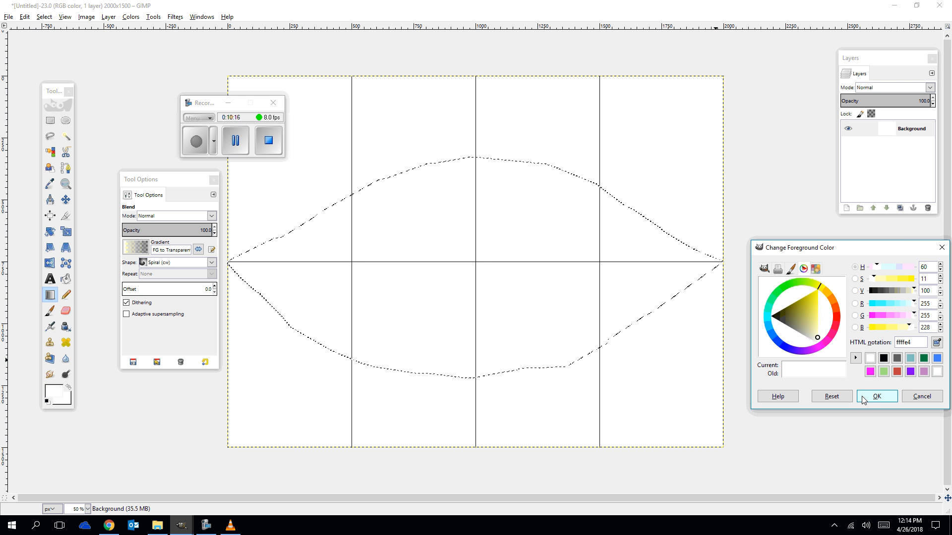
click(876, 396)
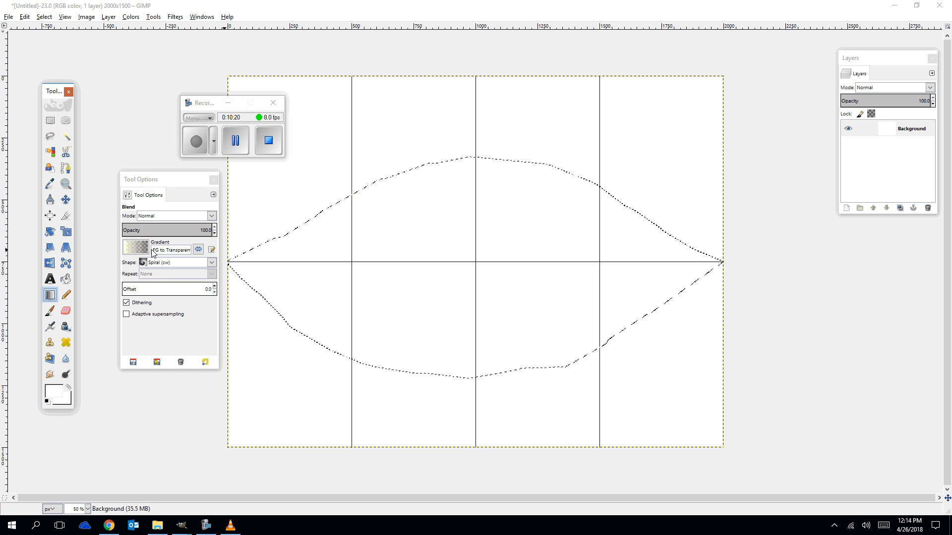
Switch the gradient shape to Radial and blend a radial fill outward from the eye's centre.
click(142, 264)
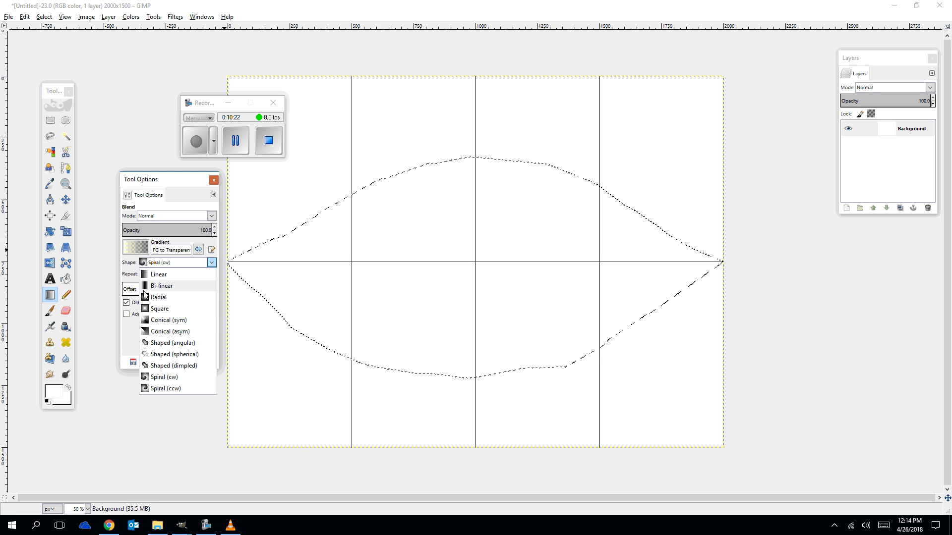
click(150, 297)
drag(471, 263, 665, 310)
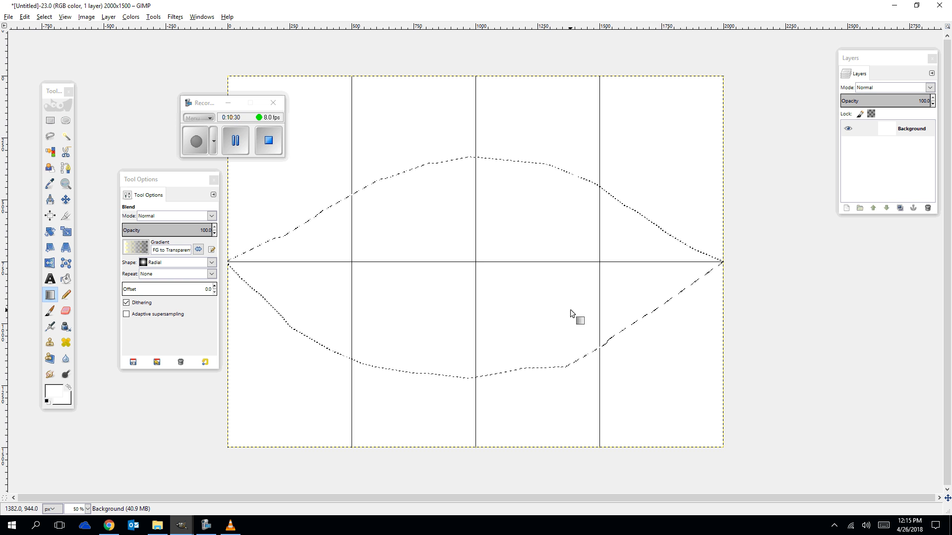
Draw an elliptical iris selection centred on the grid, about 972 × 870 px at position 524, 332.
click(65, 121)
drag(414, 169, 569, 374)
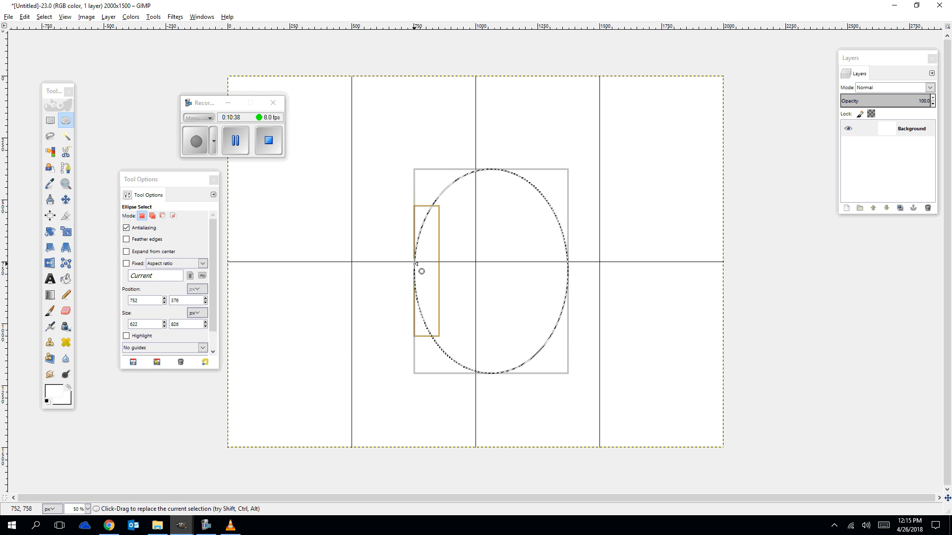
drag(415, 263, 391, 262)
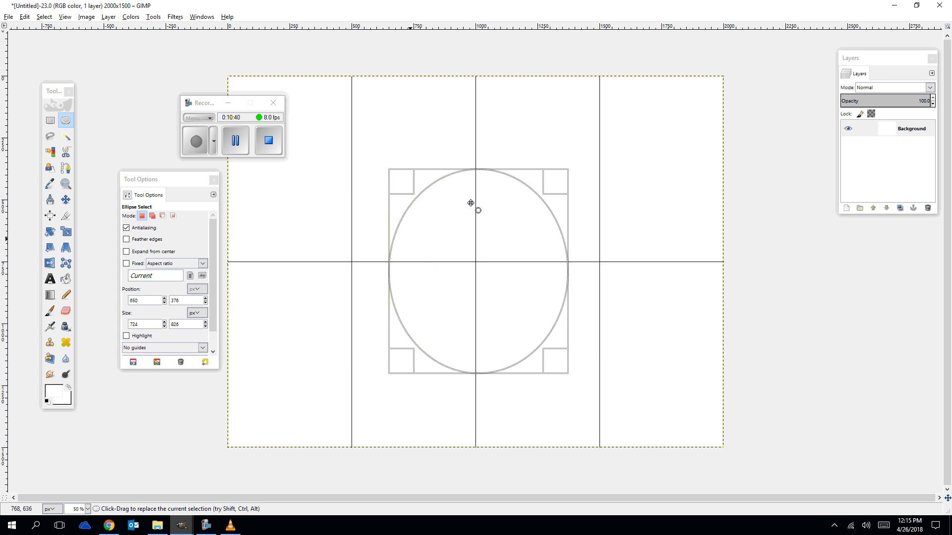
drag(472, 176, 472, 166)
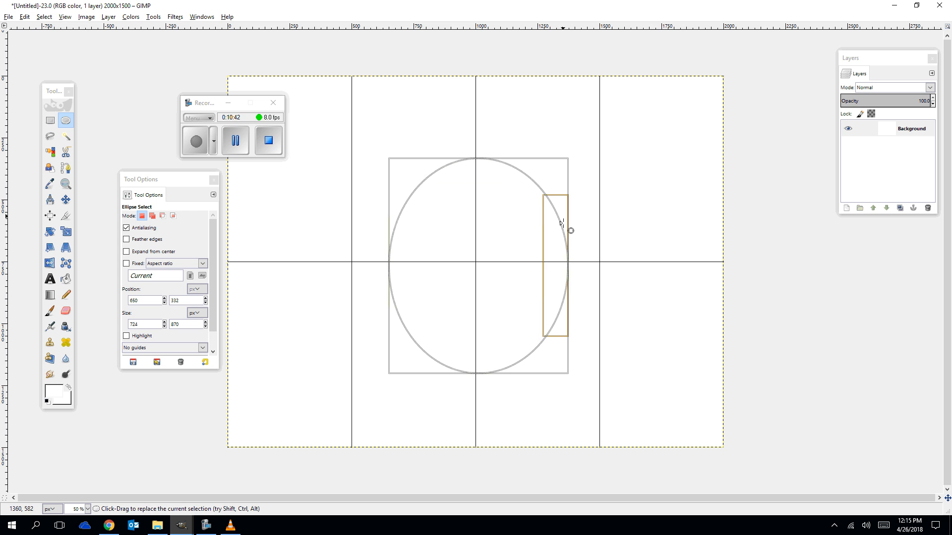
drag(556, 252, 591, 257)
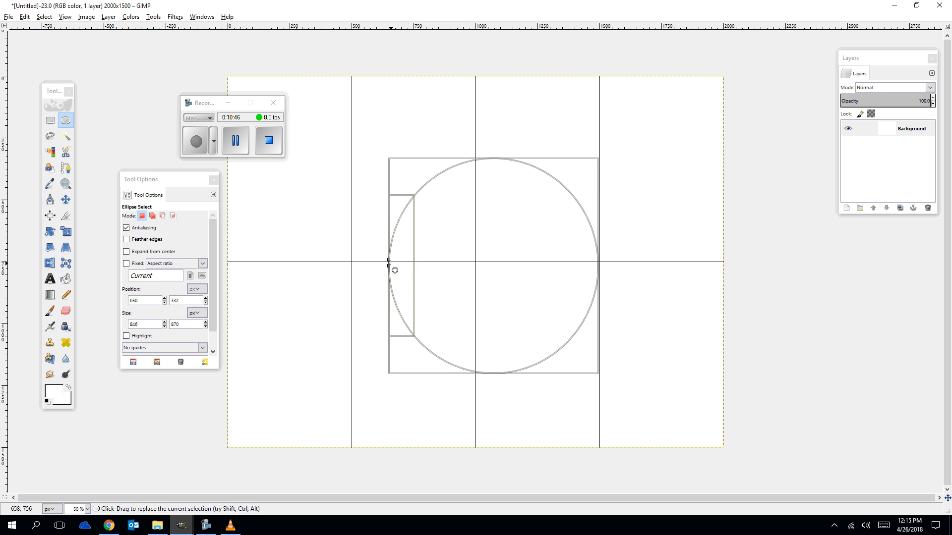
drag(393, 268, 360, 259)
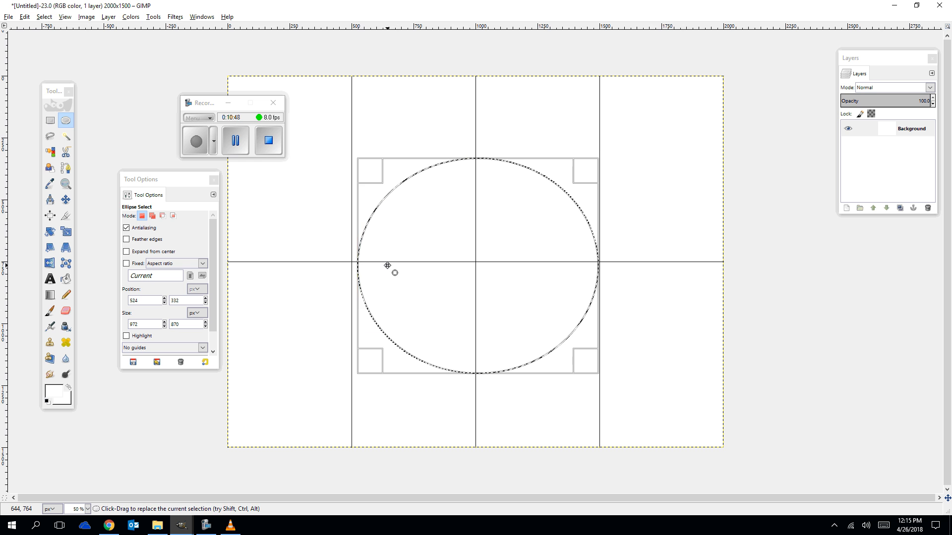
Set the background colour to blue 2d51d0 and the foreground colour to green 39c373.
click(55, 399)
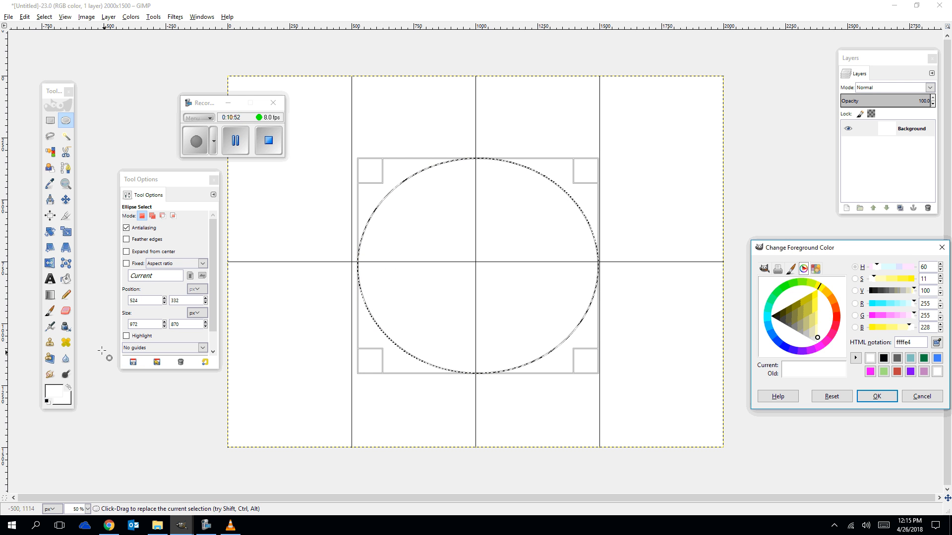
click(778, 343)
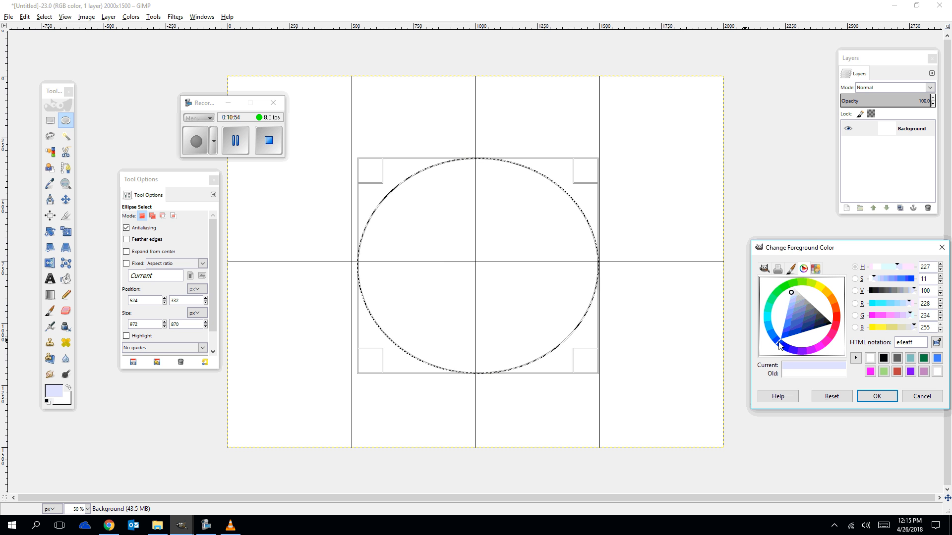
click(792, 329)
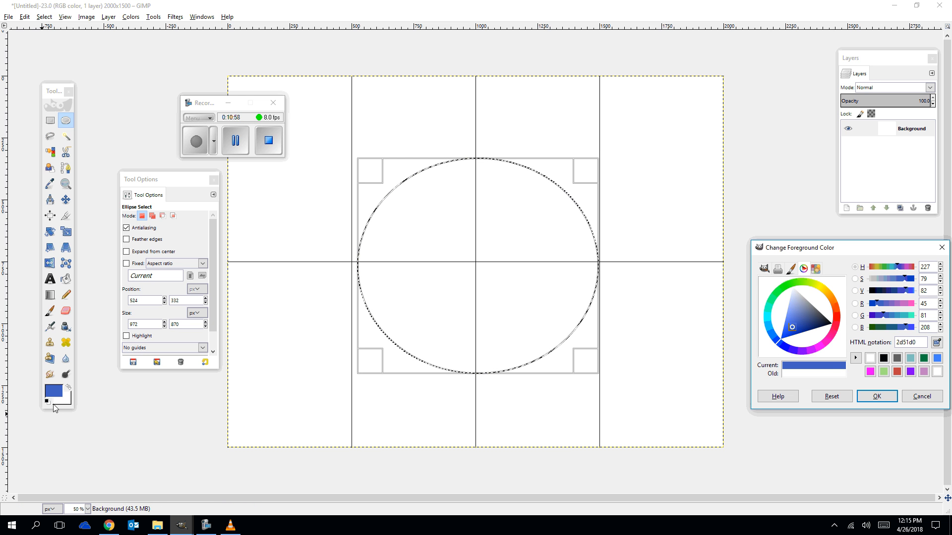
click(69, 389)
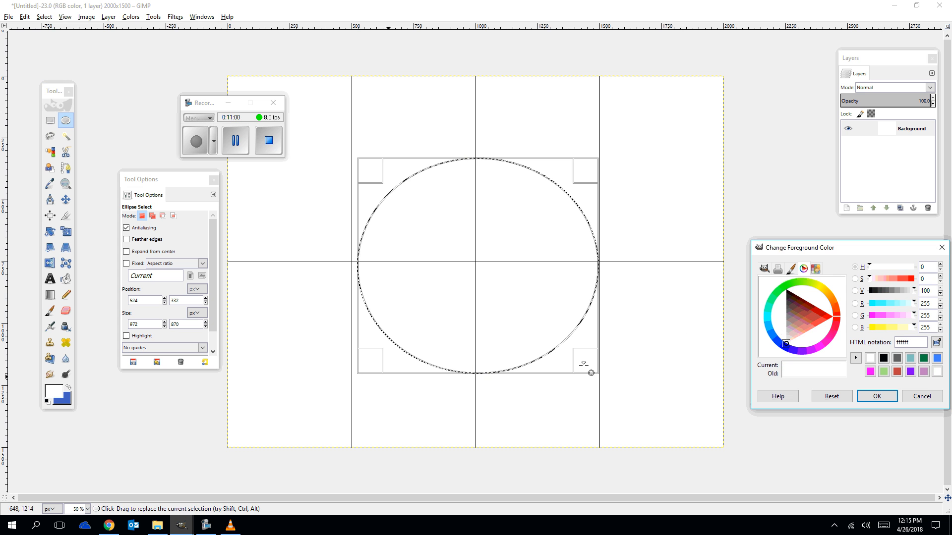
click(775, 298)
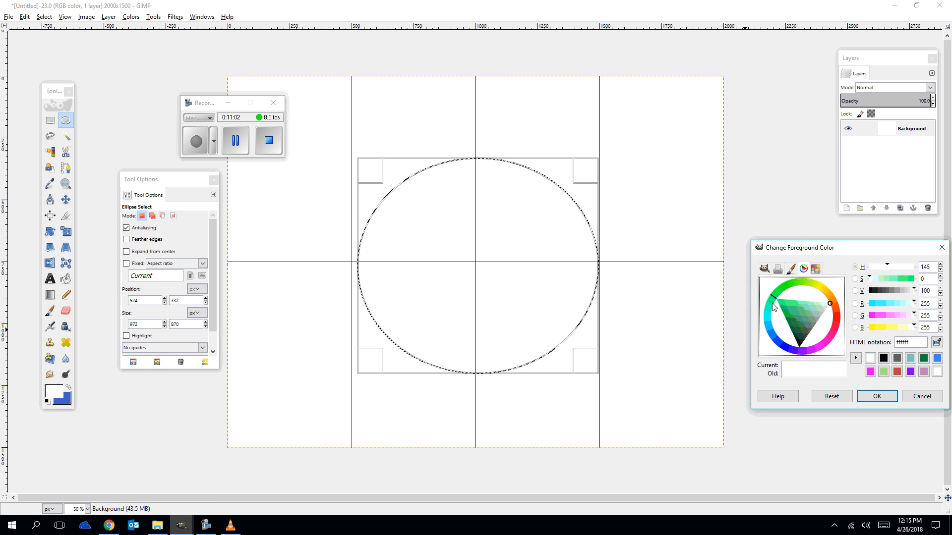
click(794, 312)
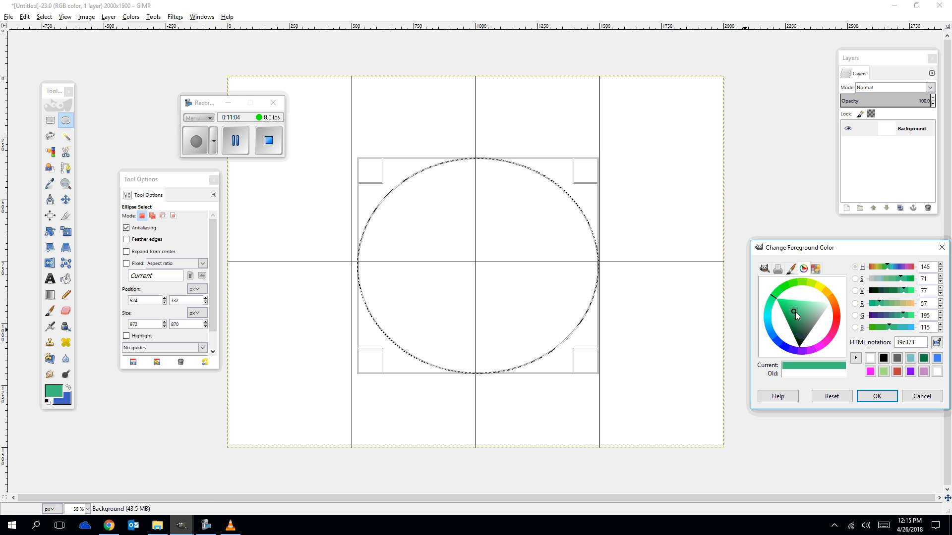
Blend a radial FG to BG (RGB) gradient outward from the centre of the iris selection.
click(50, 295)
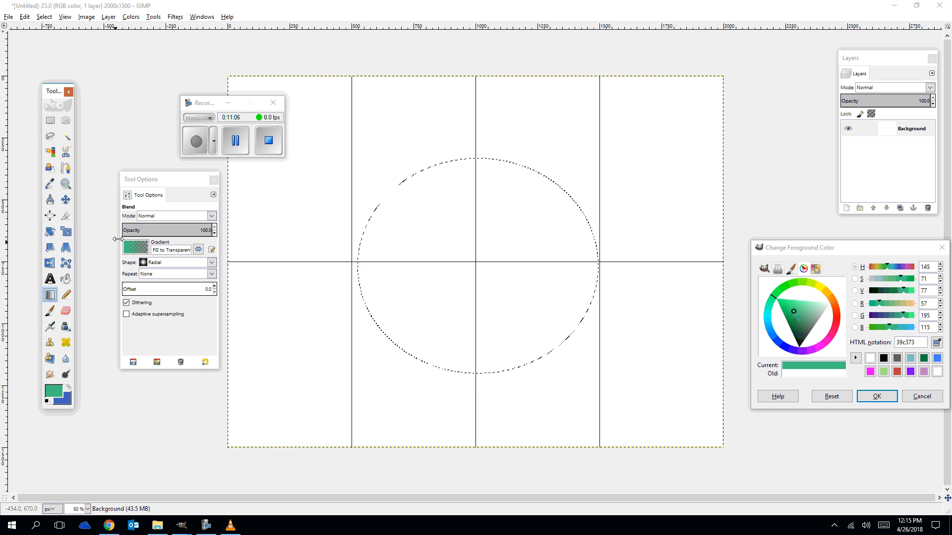
click(132, 248)
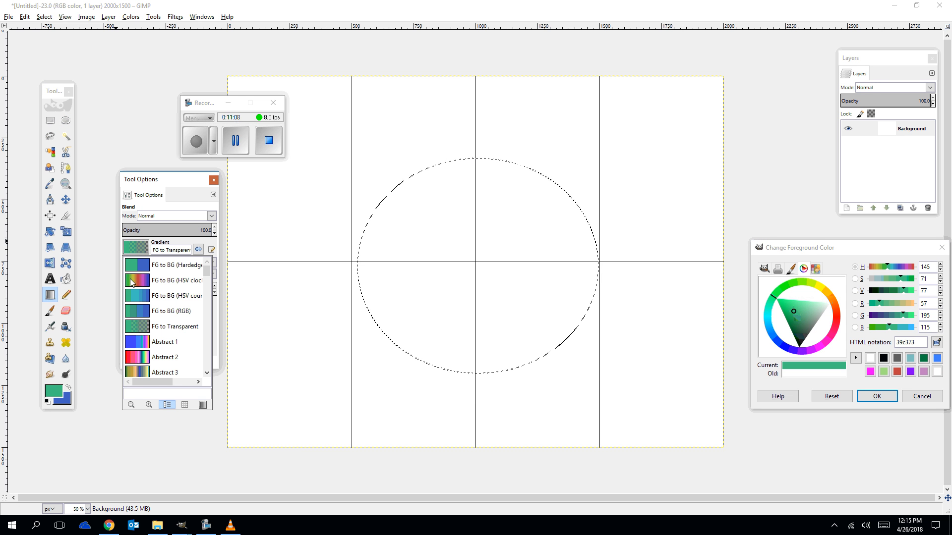
click(137, 312)
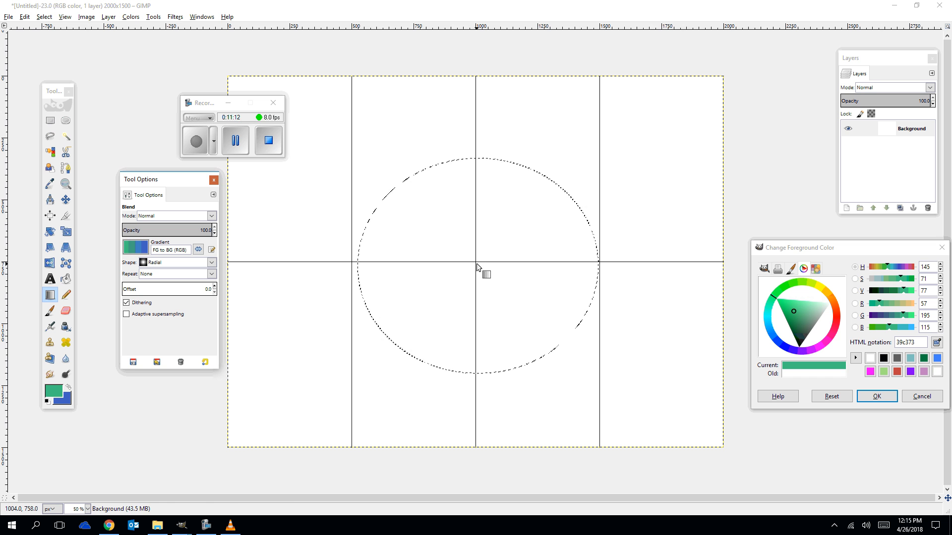
drag(477, 268, 544, 355)
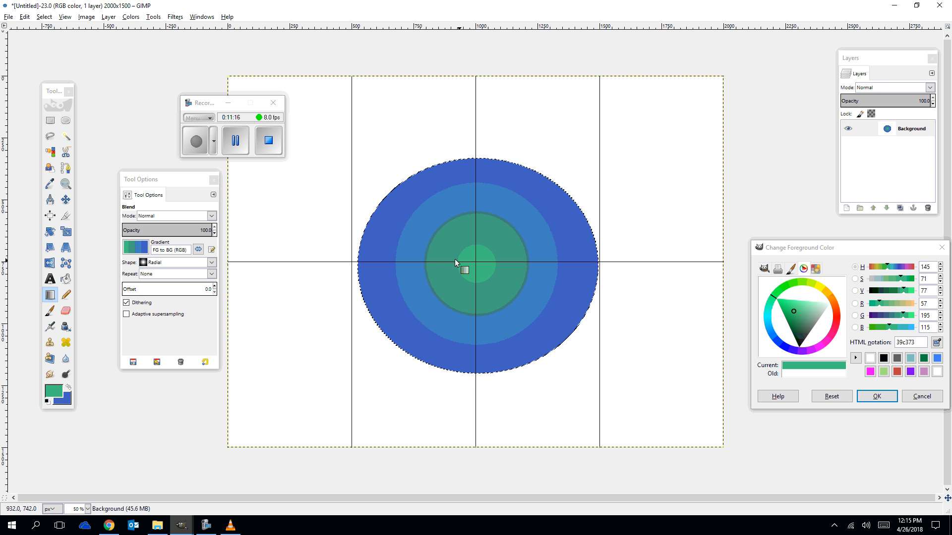
Switch the gradient shape to Square and reblend the iris from its centre.
click(145, 266)
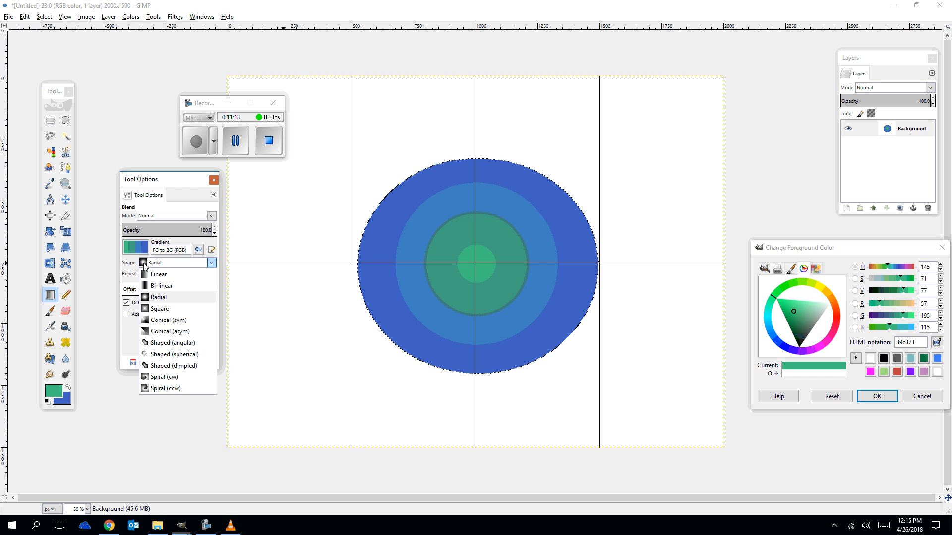
click(159, 308)
drag(476, 261, 540, 347)
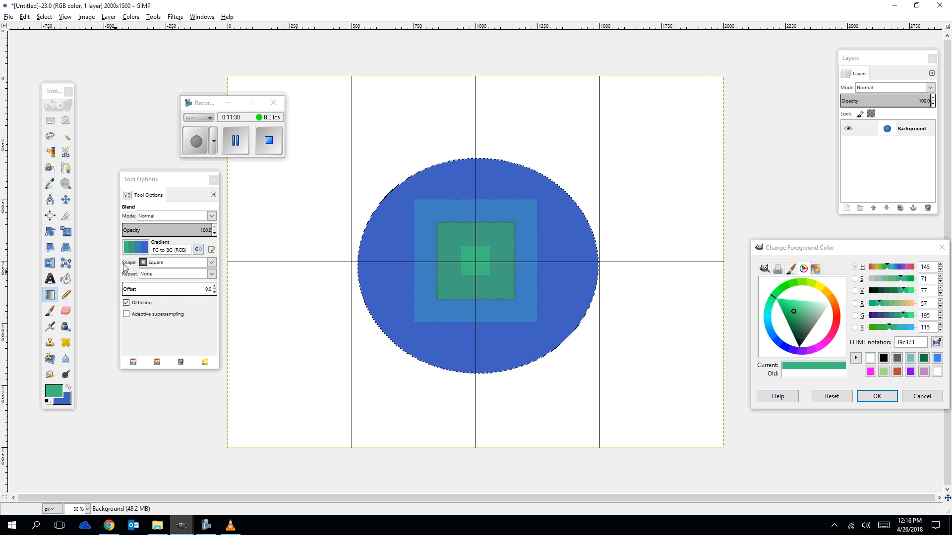
Switch the gradient to Blue Green and blend a square gradient outward from the iris centre.
click(136, 247)
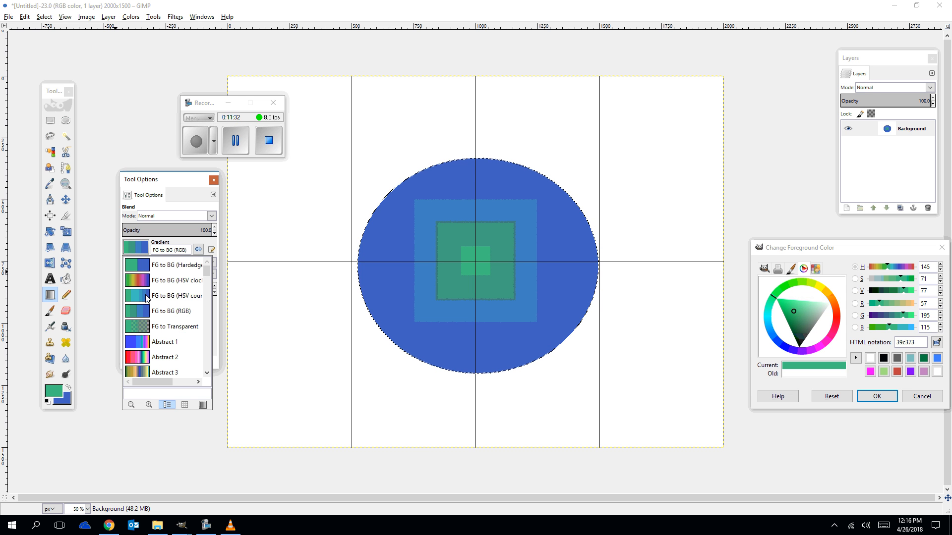
scroll(147, 297, down, 5)
click(139, 303)
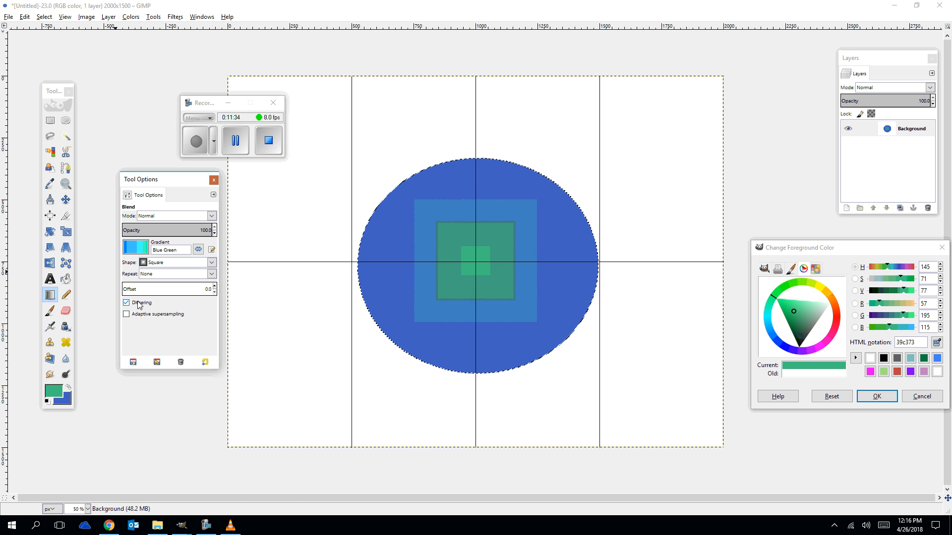
drag(413, 185, 545, 330)
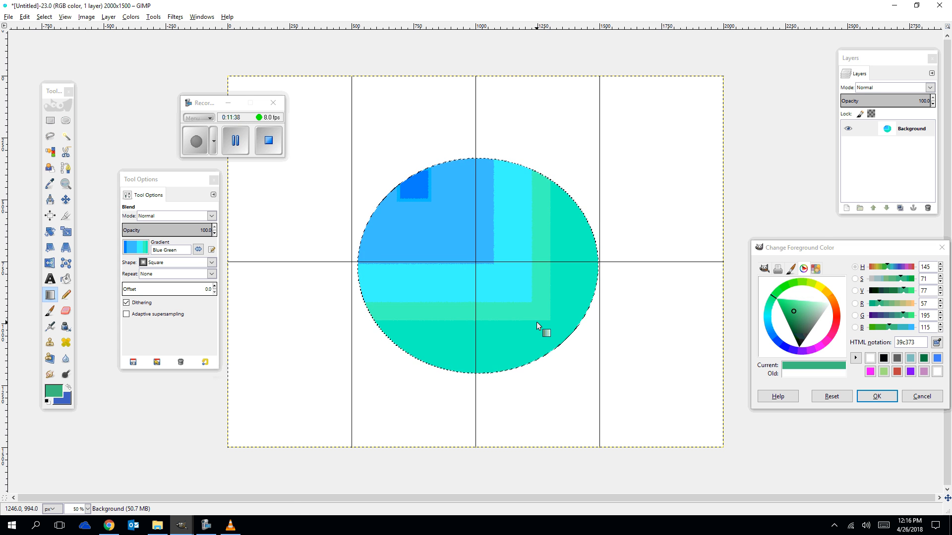
key(ctrl+z)
drag(472, 260, 529, 357)
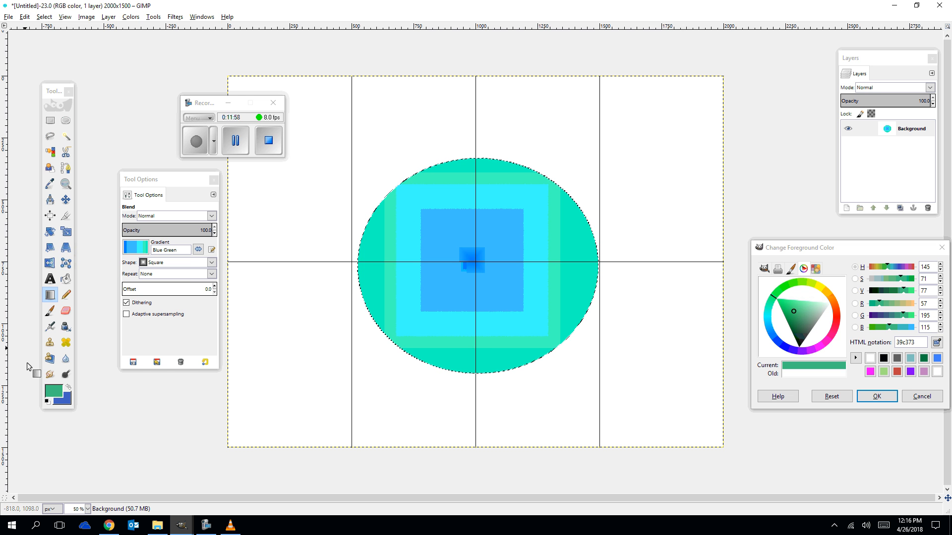
Select the Airbrush with the Confetti brush and dab once on the iris's left side.
click(66, 296)
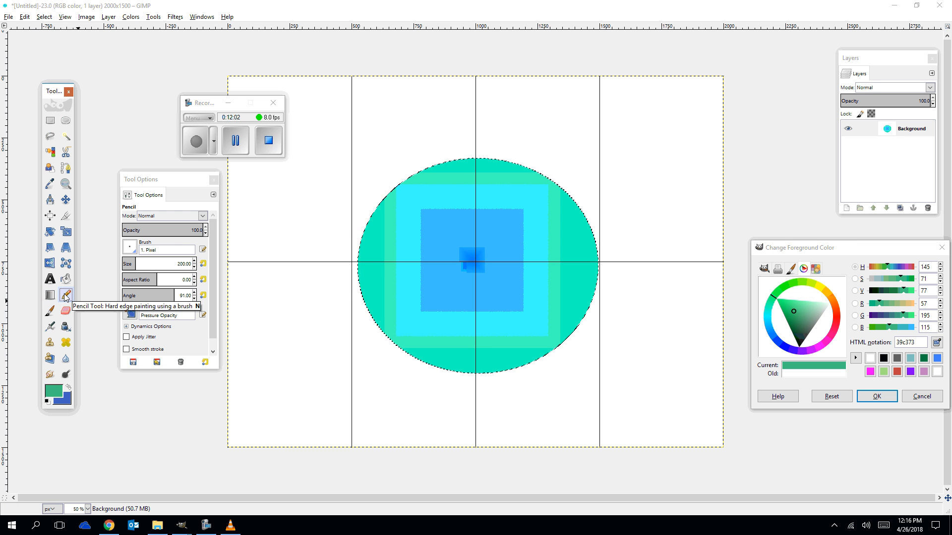
click(50, 311)
click(51, 327)
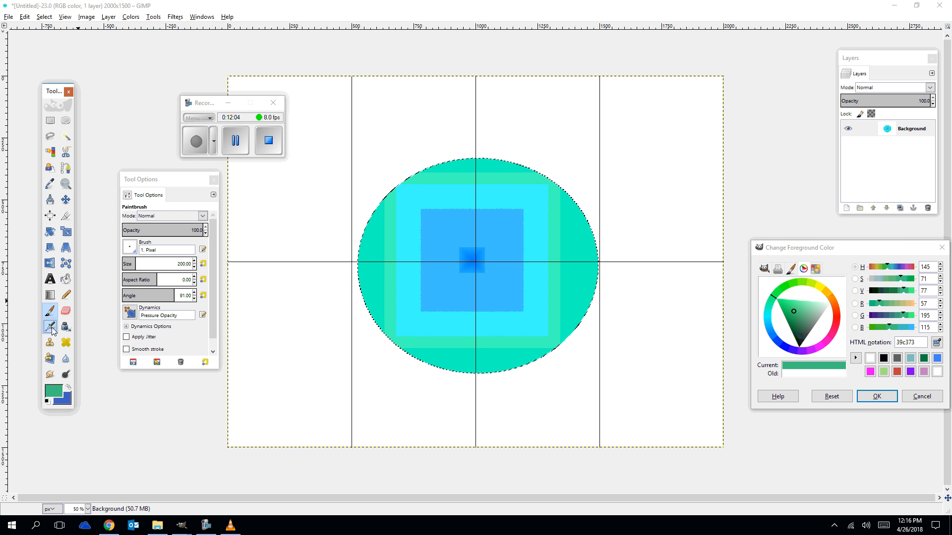
click(131, 248)
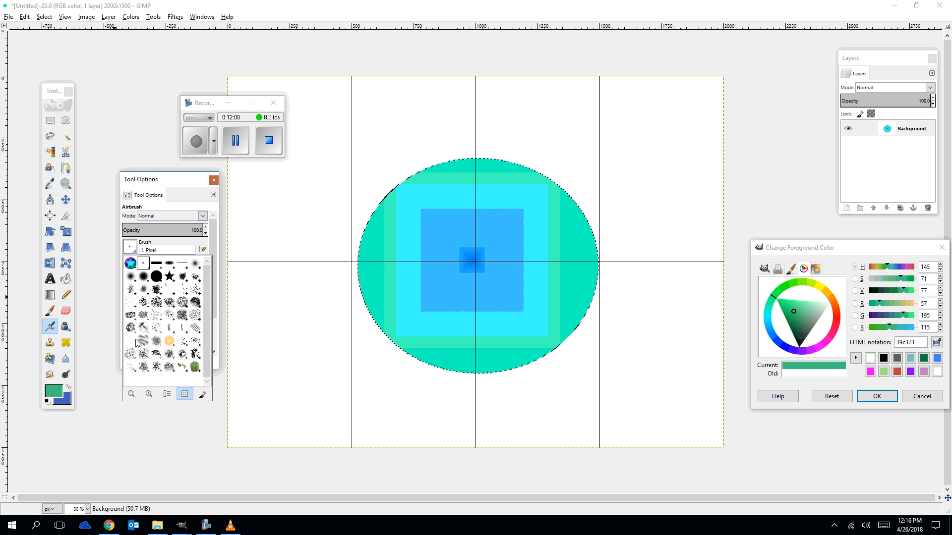
click(157, 320)
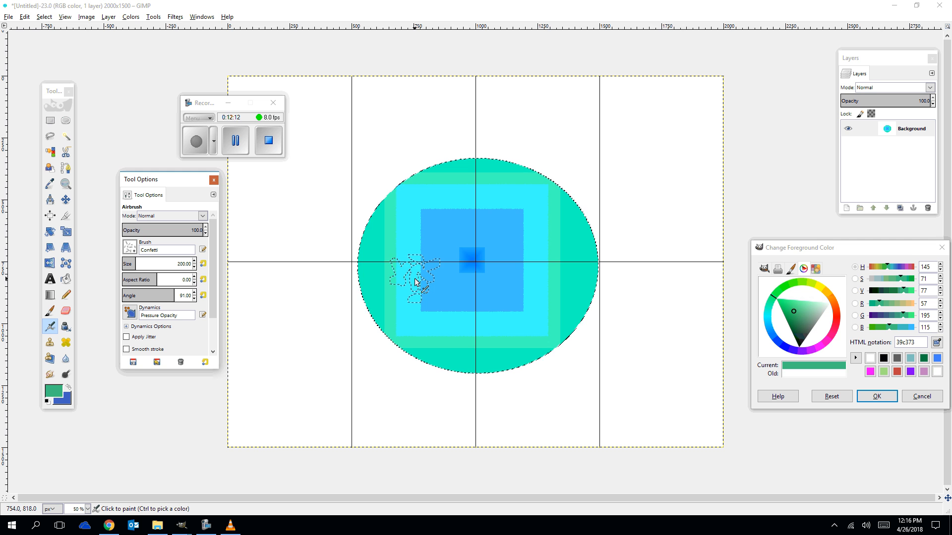
click(417, 283)
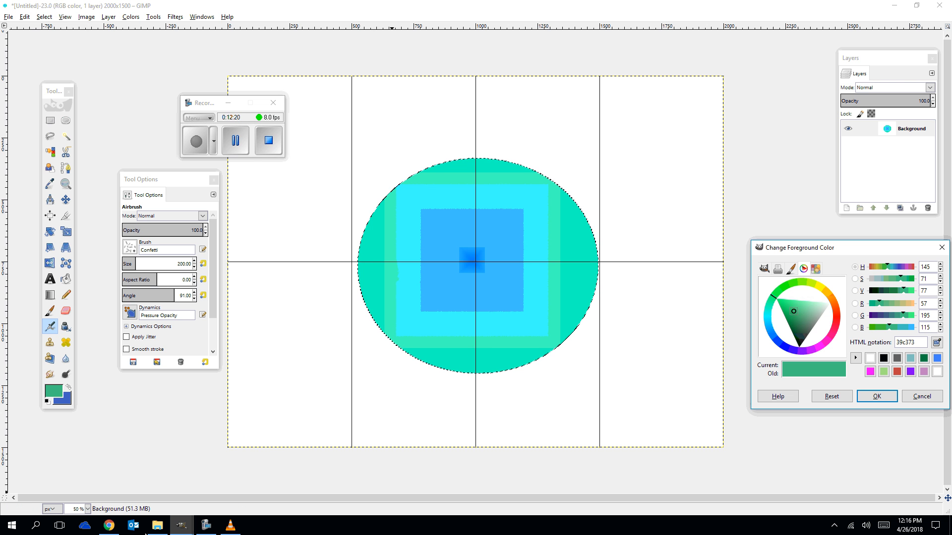
Switch to the browser to view the reference eye hoodie image, then return to GIMP.
click(109, 526)
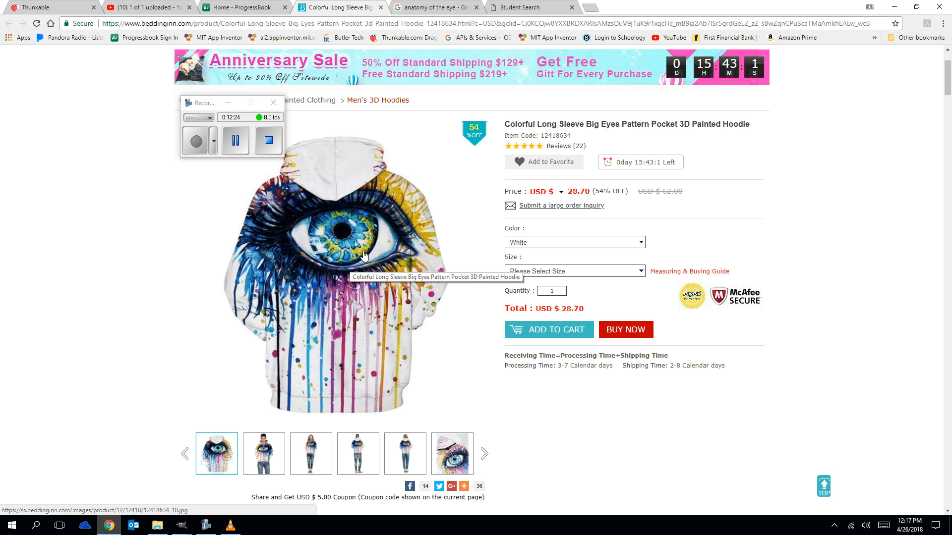
click(108, 526)
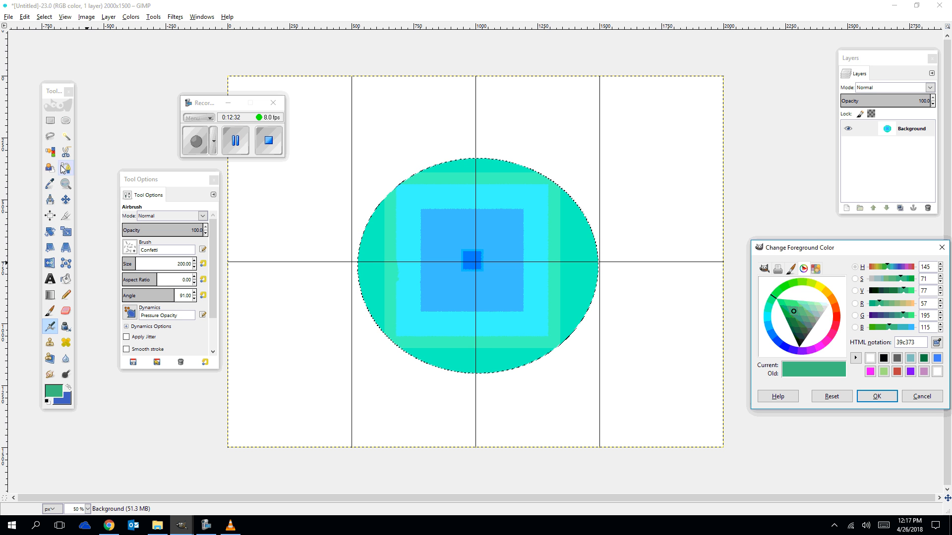
Draw an irregular freehand selection spreading across the centre of the iris.
click(49, 136)
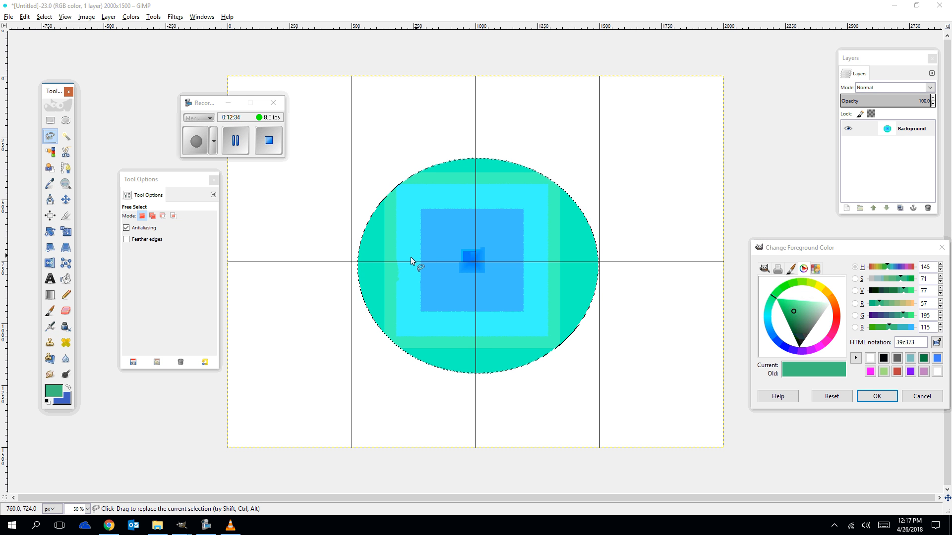
mouse_move(404, 258)
mouse_down()
mouse_move(448, 216)
mouse_move(475, 228)
mouse_move(536, 206)
mouse_move(552, 211)
mouse_move(543, 226)
mouse_move(557, 240)
mouse_move(553, 262)
mouse_move(576, 292)
mouse_move(551, 318)
mouse_move(518, 301)
mouse_move(496, 309)
mouse_move(504, 348)
mouse_move(485, 375)
mouse_move(469, 333)
mouse_move(433, 312)
mouse_move(452, 295)
mouse_move(374, 288)
mouse_move(369, 275)
mouse_move(404, 258)
mouse_up()
key(Return)
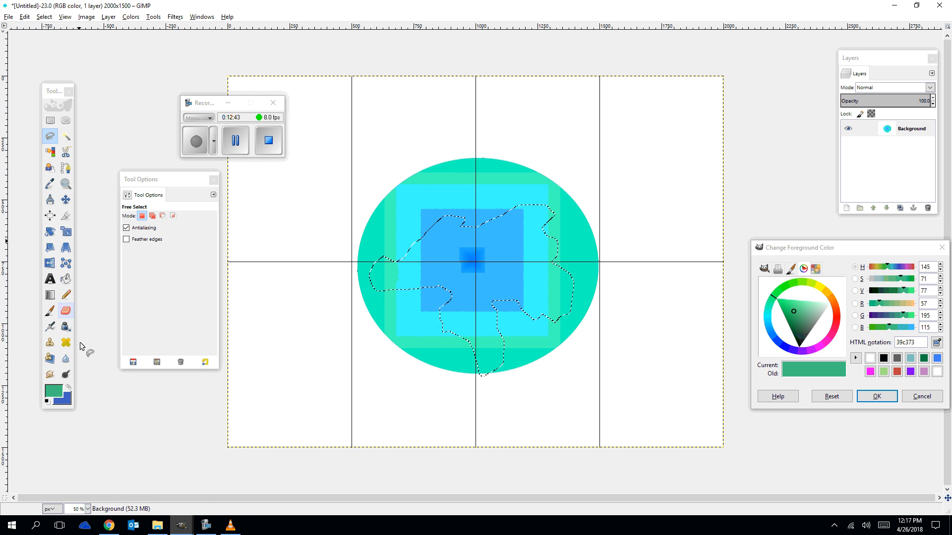
Set the foreground colour to yellow efe935 and swap it with the blue background colour.
click(54, 397)
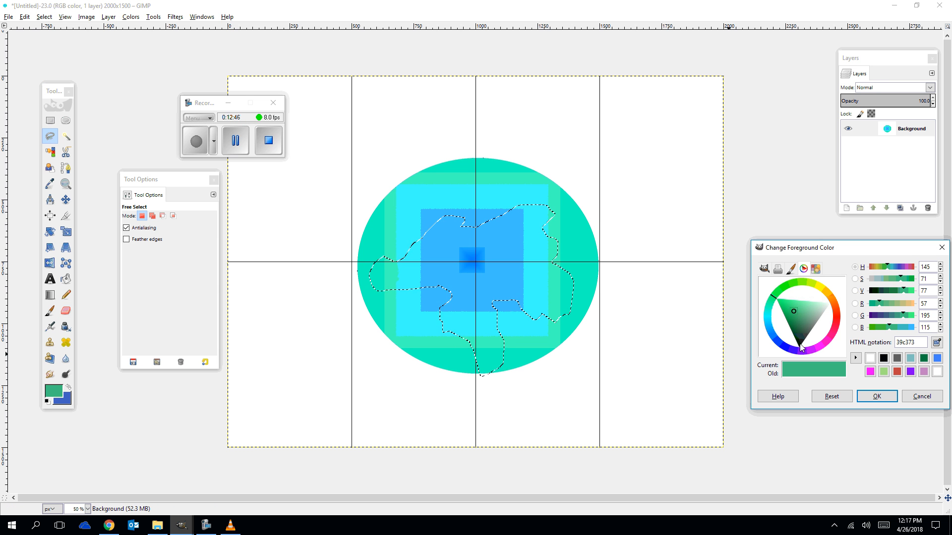
click(820, 289)
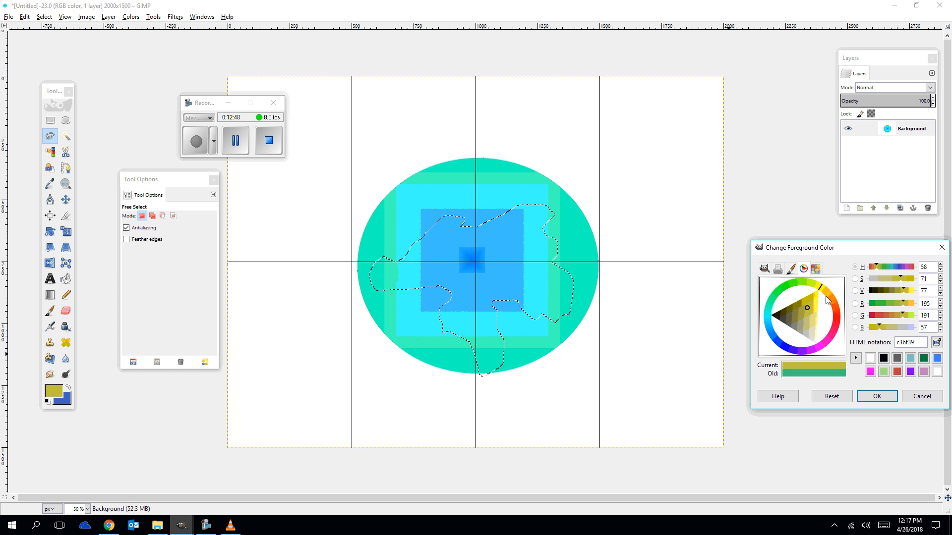
click(815, 302)
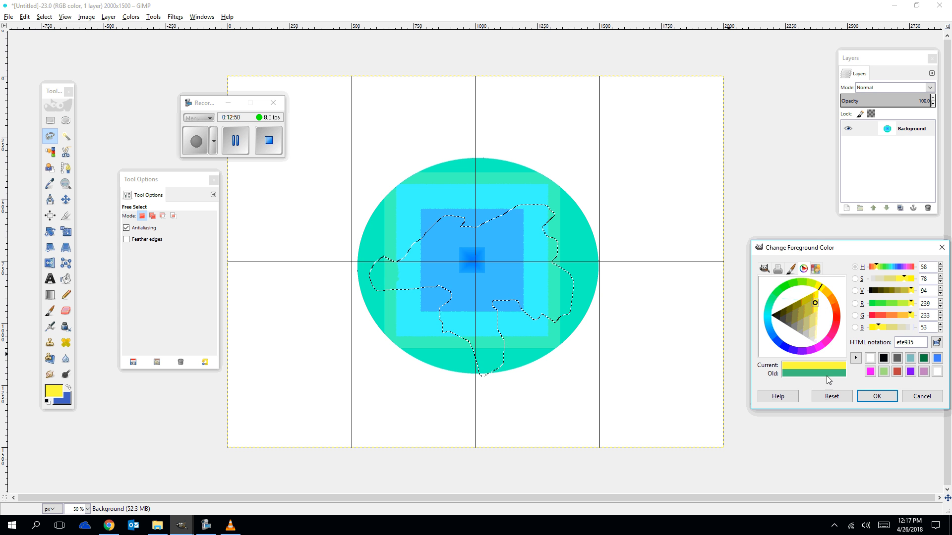
click(69, 388)
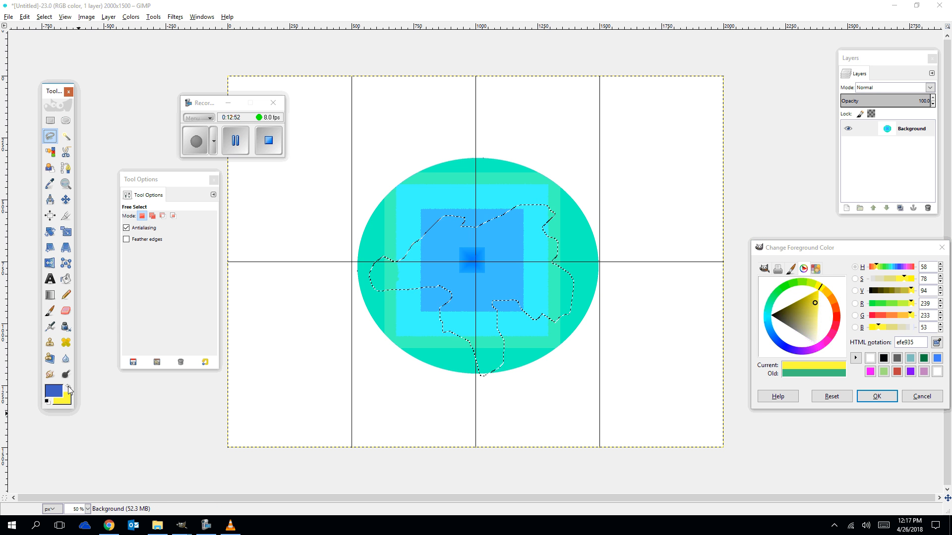
Blend the freehand selection with the FG to BG (HSV clockwise hue) gradient in Square shape.
click(51, 297)
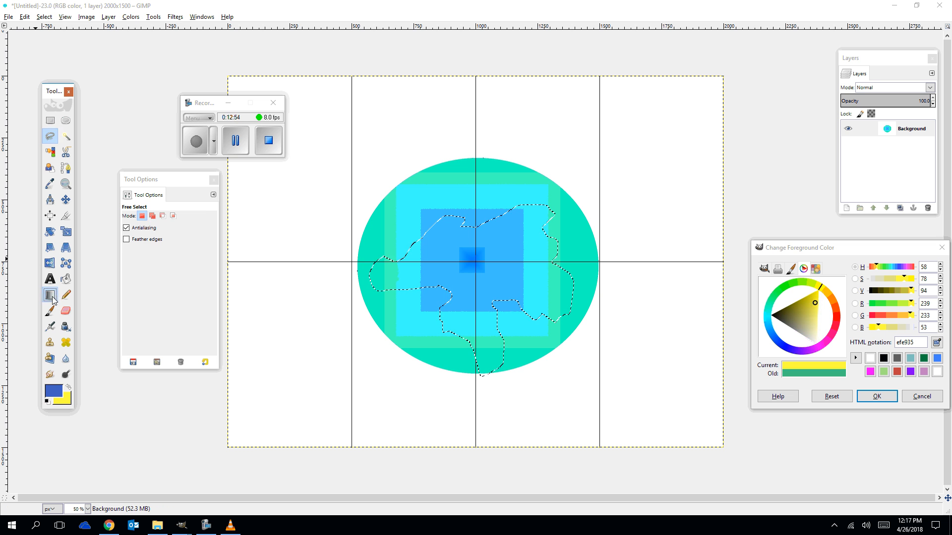
click(135, 247)
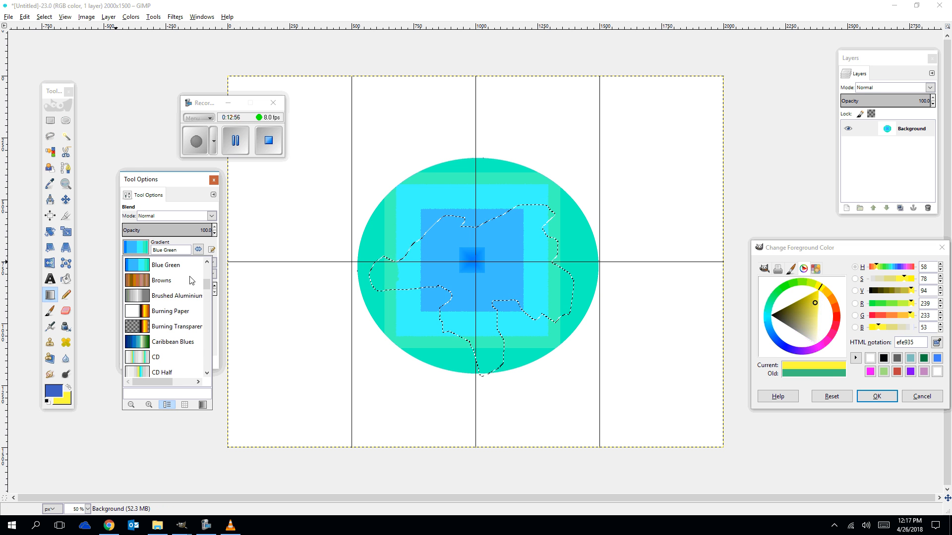
scroll(150, 288, up, 5)
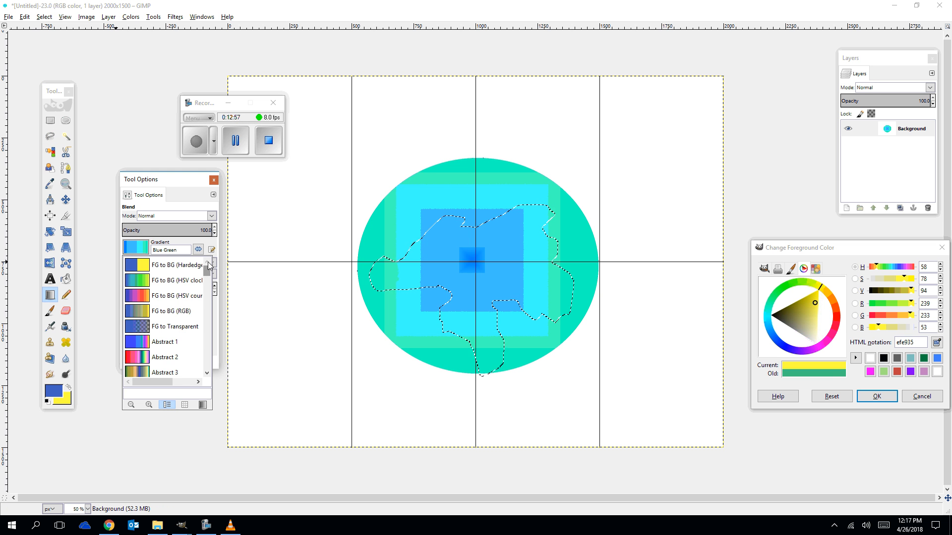
click(149, 283)
drag(444, 243, 517, 303)
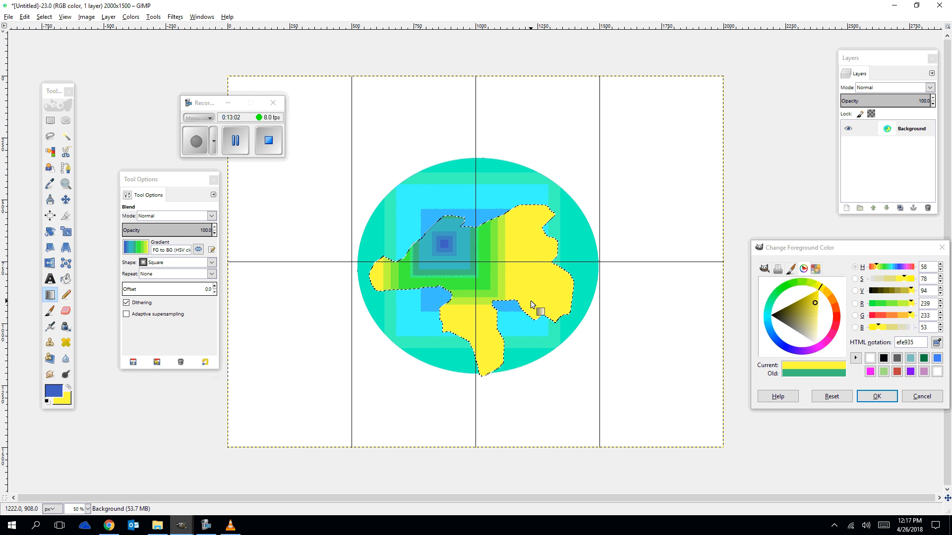
Switch the gradient shape to Bi-linear and reblend the freehand selection from its centre.
click(142, 262)
click(142, 264)
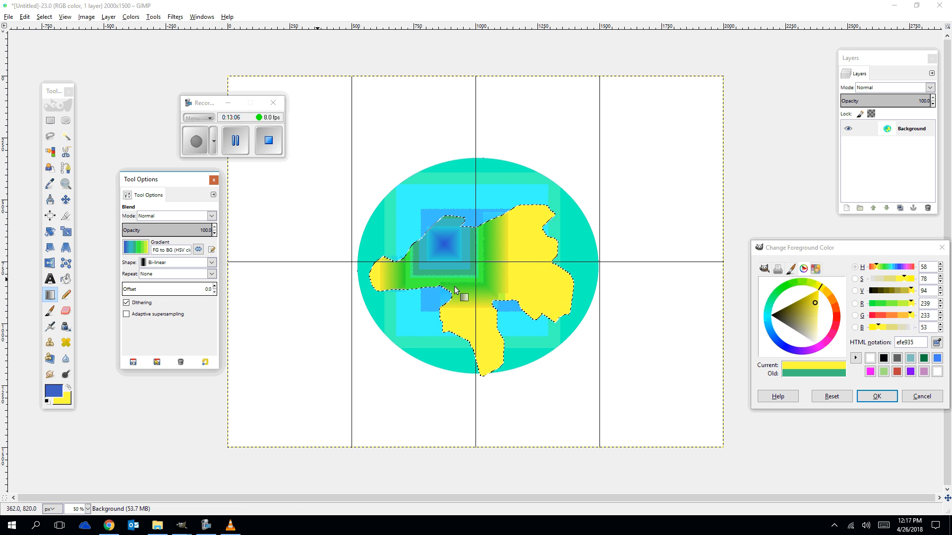
click(159, 280)
drag(480, 247, 530, 290)
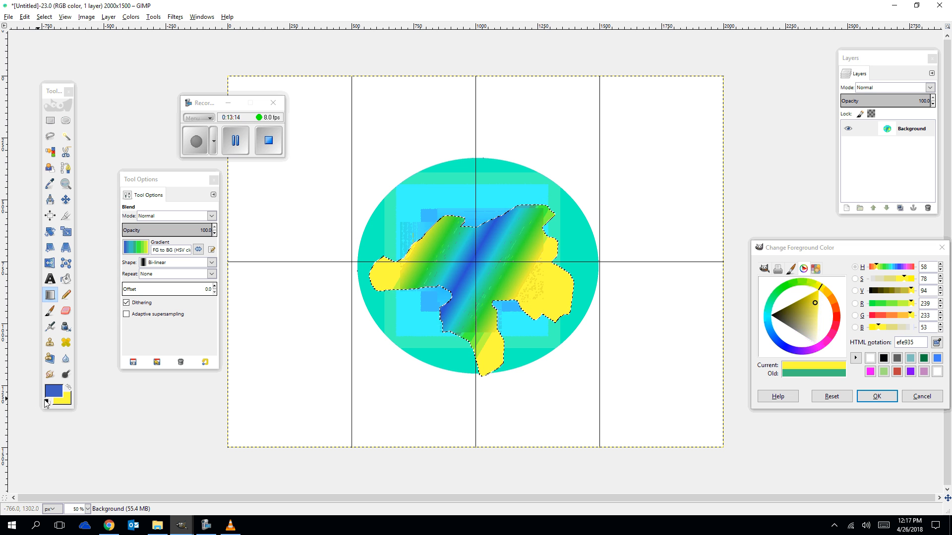
Swap colours so yellow is the foreground, and pick the Airbrush with the Confetti brush.
click(64, 404)
click(69, 386)
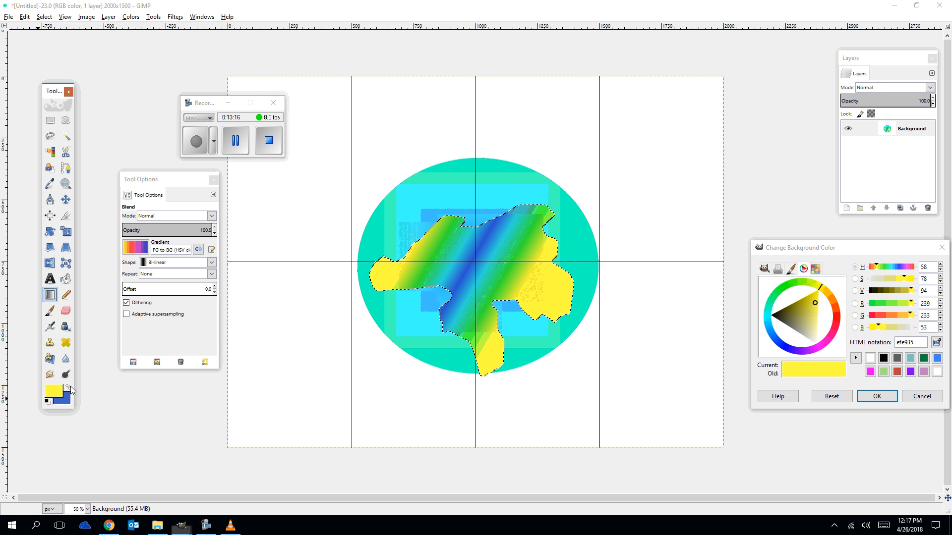
click(49, 327)
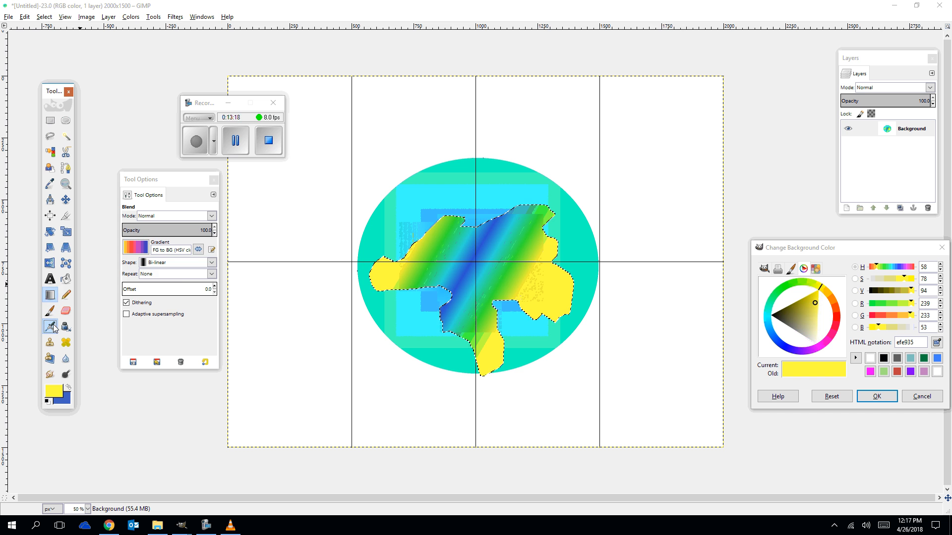
click(129, 246)
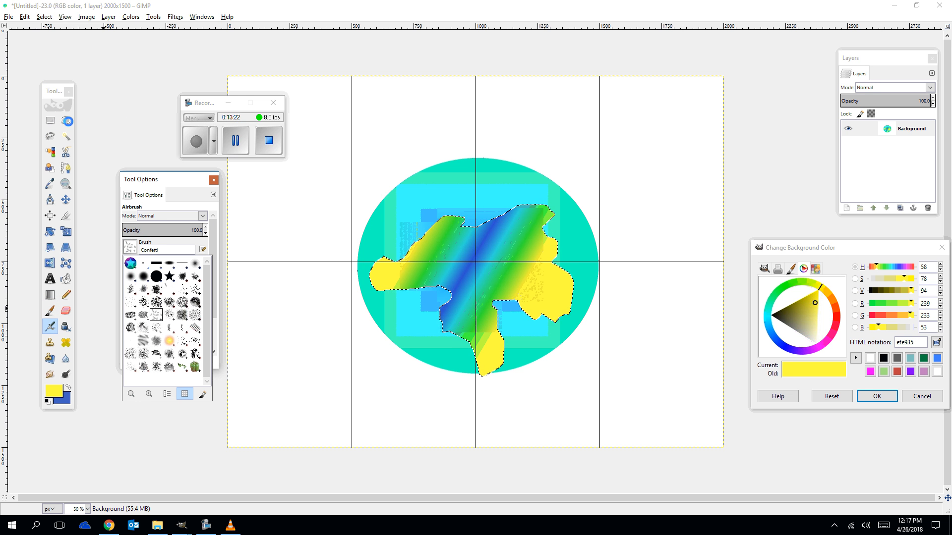
Draw an elliptical selection around the iris, adjusting its edges to fit the circle, about 970 × 876 px.
click(66, 121)
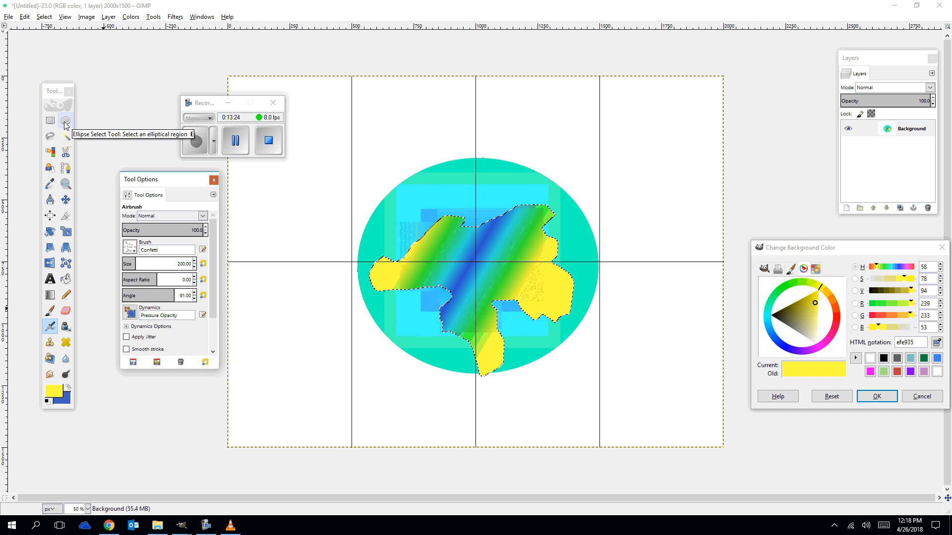
drag(389, 178, 590, 375)
drag(396, 271, 362, 257)
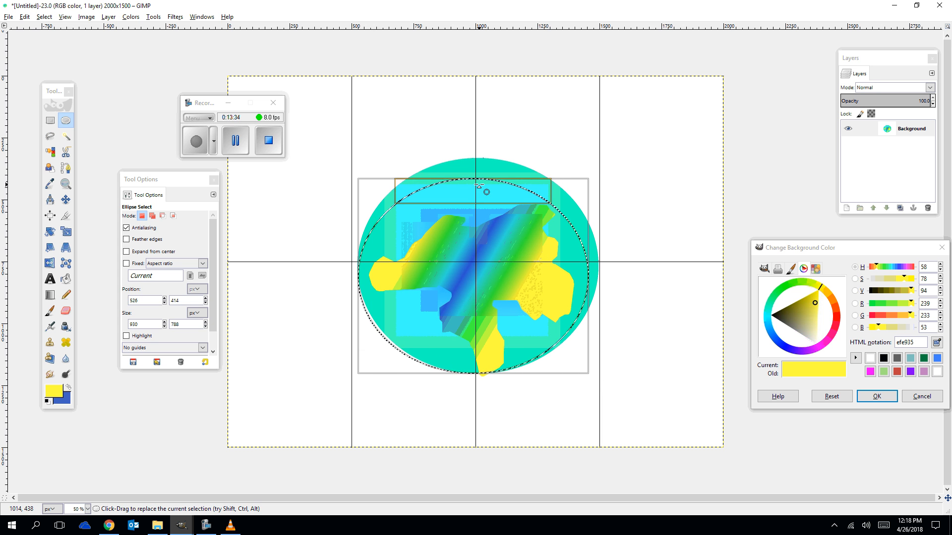
drag(479, 186, 517, 176)
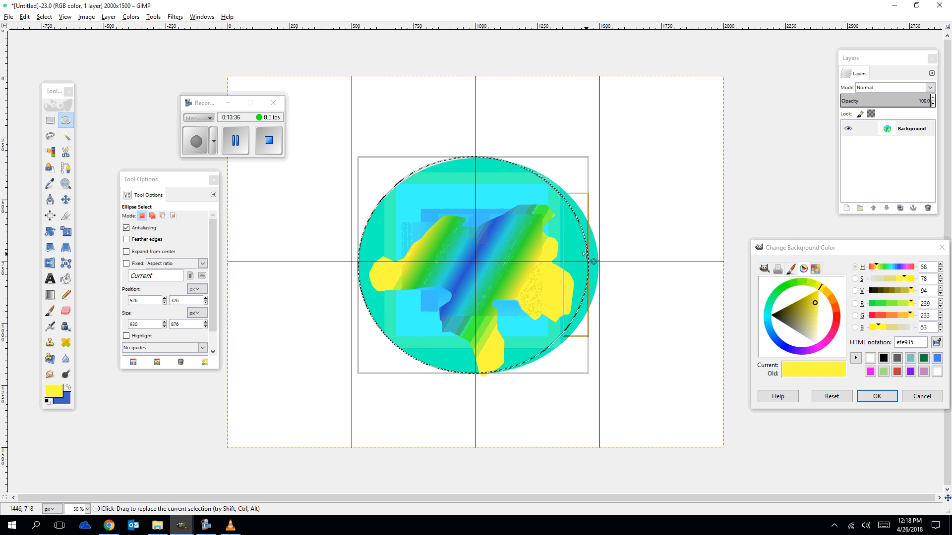
drag(584, 255, 598, 263)
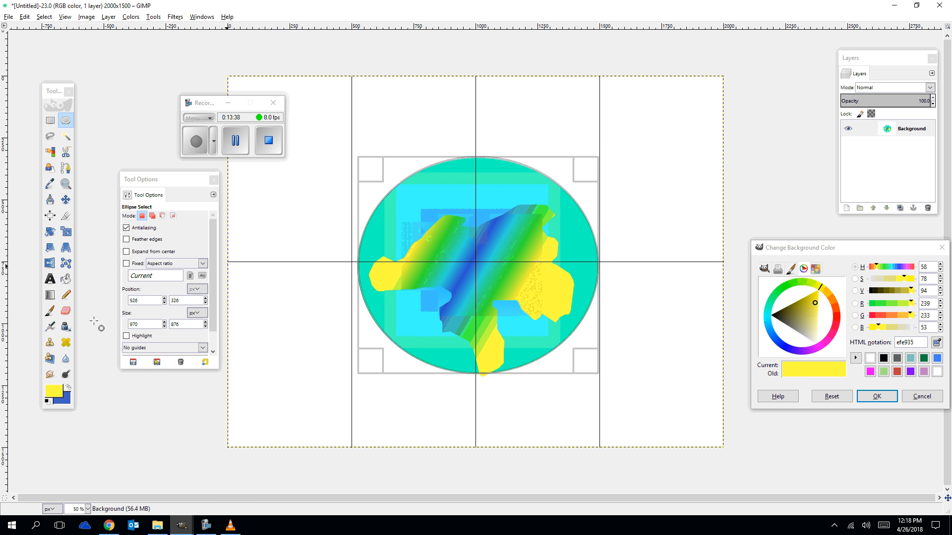
Airbrush a yellow Confetti stroke across the upper part of the iris selection.
click(50, 327)
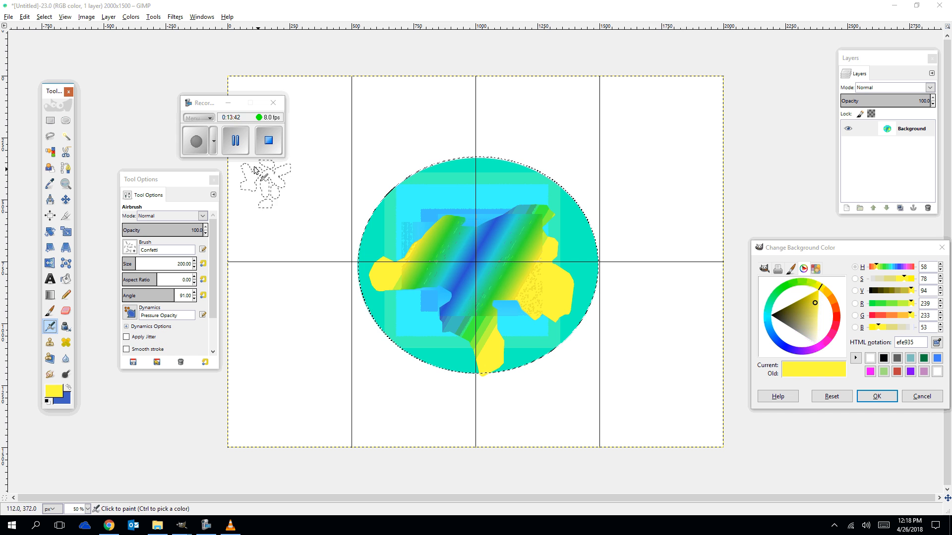
click(235, 140)
click(197, 149)
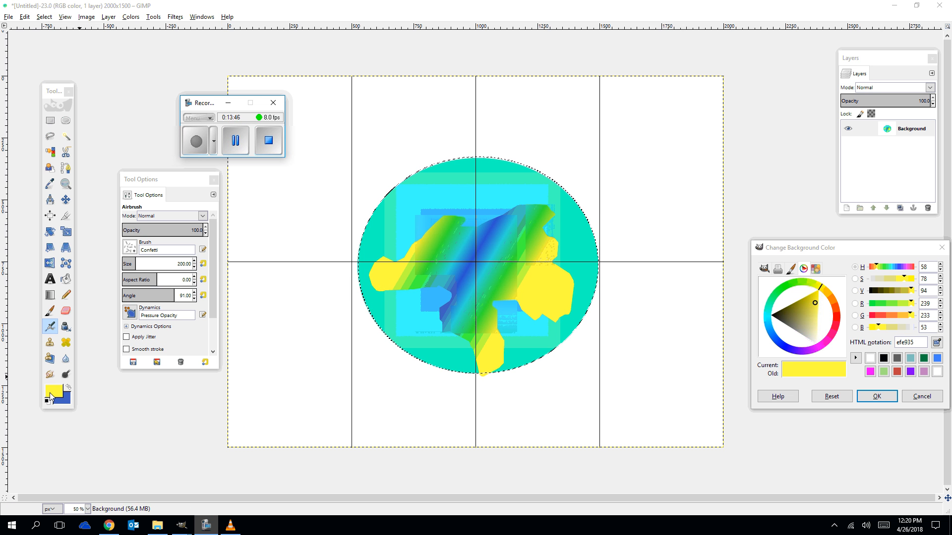
click(420, 213)
mouse_move(422, 215)
mouse_down()
mouse_move(491, 204)
mouse_move(446, 185)
mouse_move(404, 227)
mouse_move(429, 209)
mouse_move(475, 195)
mouse_move(450, 202)
mouse_move(477, 203)
mouse_move(482, 194)
mouse_move(469, 188)
mouse_move(439, 203)
mouse_move(509, 191)
mouse_move(562, 212)
mouse_up()
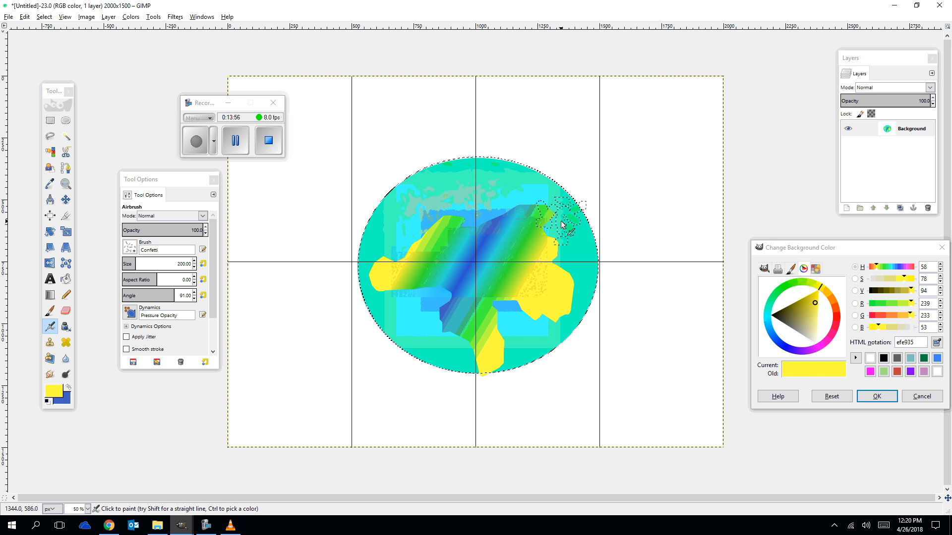
Stamp yellow Confetti marks around the iris with the Paintbrush and Pencil.
click(49, 311)
mouse_move(432, 219)
mouse_down()
mouse_move(497, 192)
mouse_move(533, 198)
mouse_move(571, 251)
mouse_move(561, 279)
mouse_move(506, 301)
mouse_move(437, 280)
mouse_move(446, 250)
mouse_move(523, 233)
mouse_move(412, 333)
mouse_move(394, 258)
mouse_move(395, 232)
mouse_move(411, 215)
mouse_move(543, 196)
mouse_move(552, 272)
mouse_move(527, 334)
mouse_move(460, 351)
mouse_move(450, 344)
mouse_move(394, 250)
mouse_move(426, 208)
mouse_up()
click(66, 296)
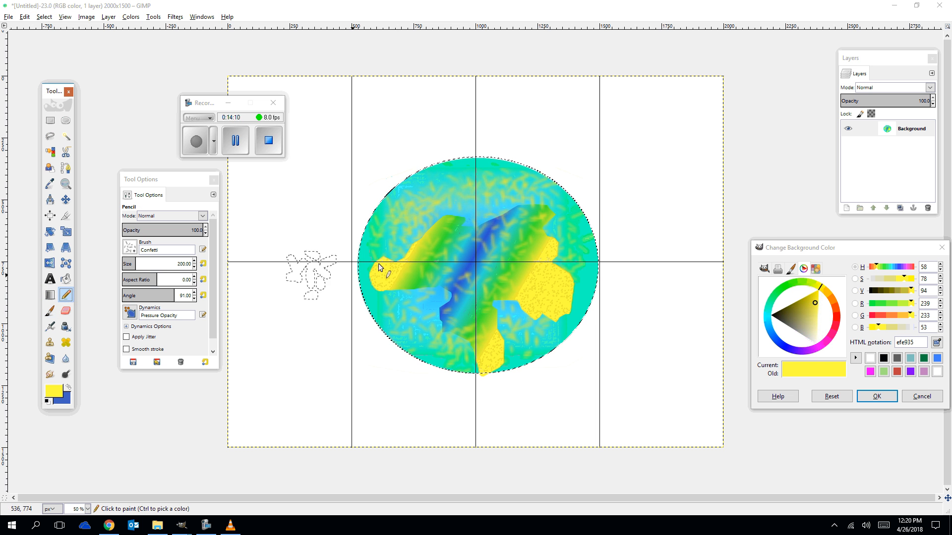
click(407, 222)
click(475, 203)
click(529, 290)
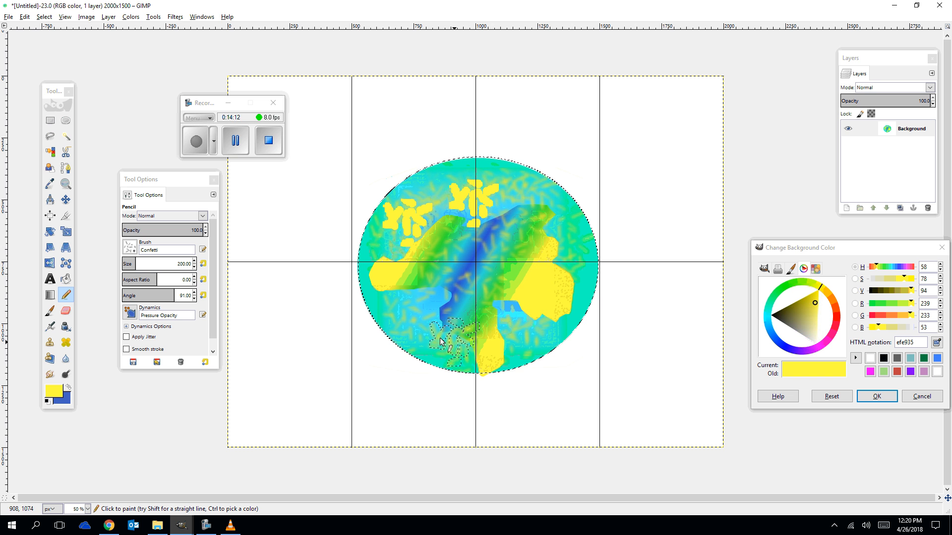
click(424, 331)
click(526, 336)
click(544, 203)
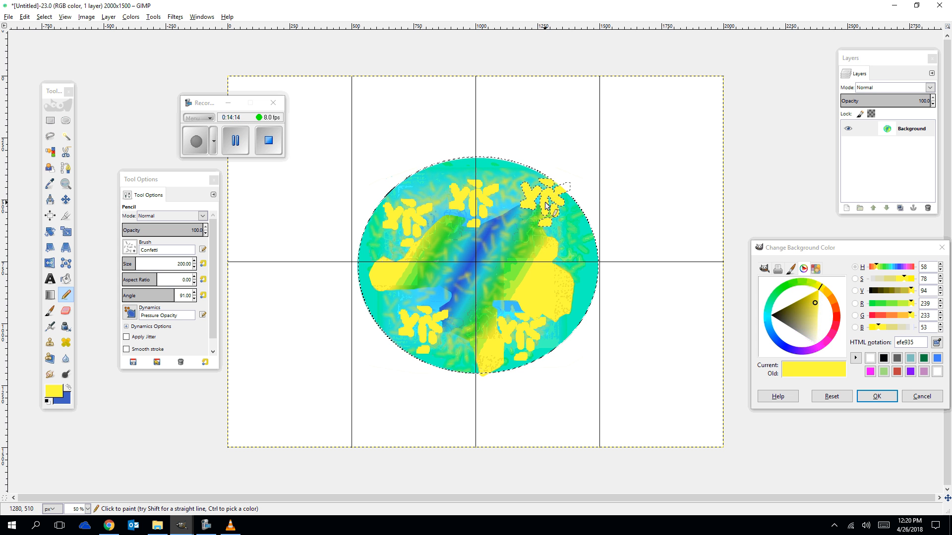
Swap to the blue foreground and airbrush blue Confetti strokes across the upper iris.
click(69, 389)
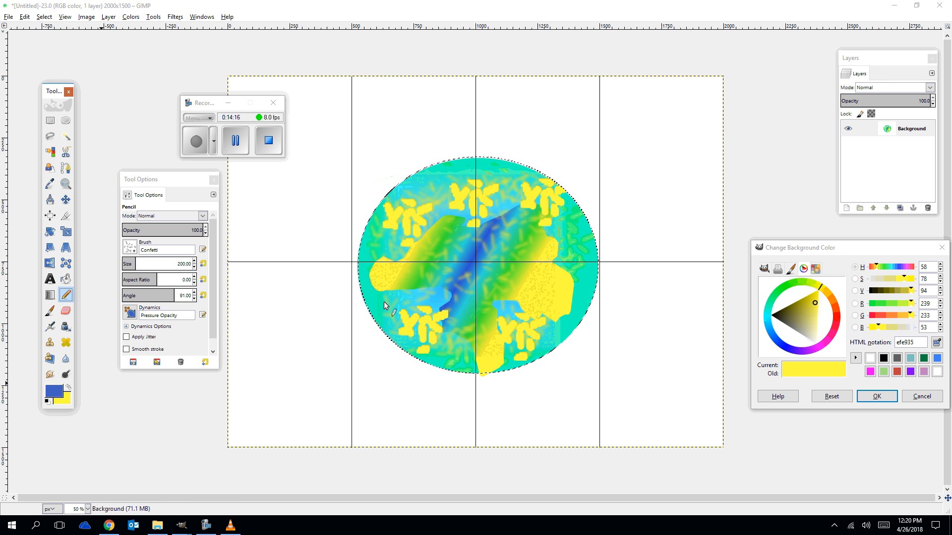
click(49, 326)
mouse_move(386, 246)
mouse_down()
mouse_move(422, 211)
mouse_move(497, 193)
mouse_up()
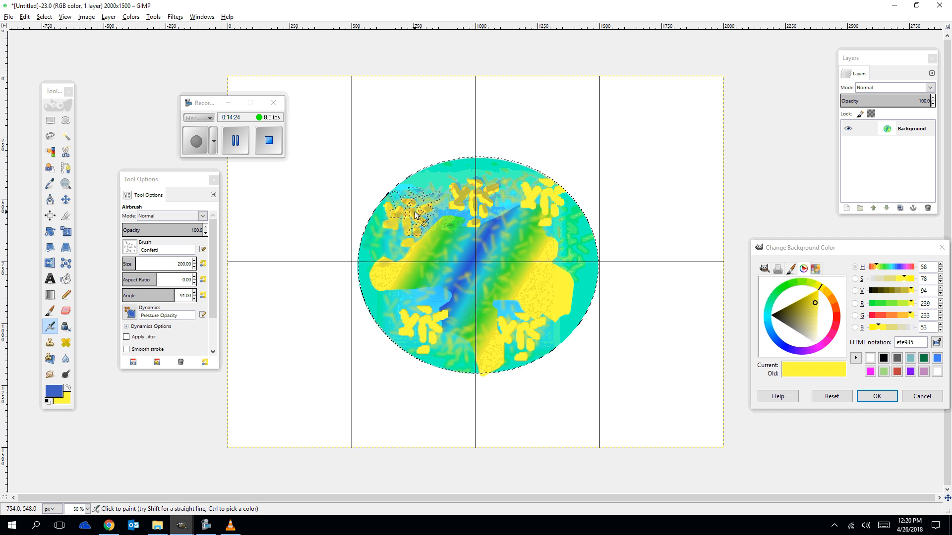
mouse_move(405, 227)
mouse_down()
mouse_move(411, 263)
mouse_move(397, 261)
mouse_move(396, 280)
mouse_move(420, 299)
mouse_move(432, 334)
mouse_move(424, 324)
mouse_move(485, 348)
mouse_move(509, 338)
mouse_move(534, 304)
mouse_move(548, 255)
mouse_up()
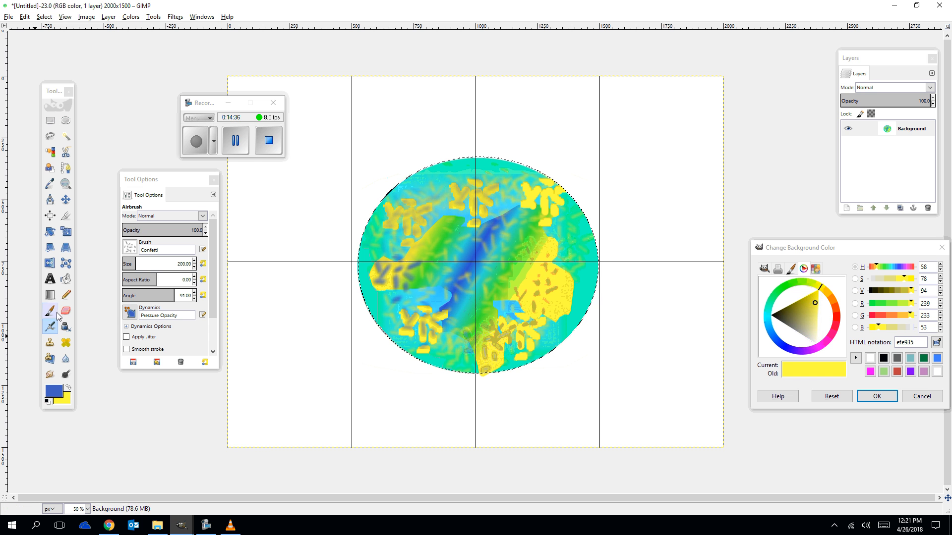
Stamp blue Confetti marks with the Pencil on the right side of the iris.
click(65, 294)
mouse_move(498, 303)
mouse_down()
mouse_move(544, 279)
mouse_move(551, 228)
mouse_up()
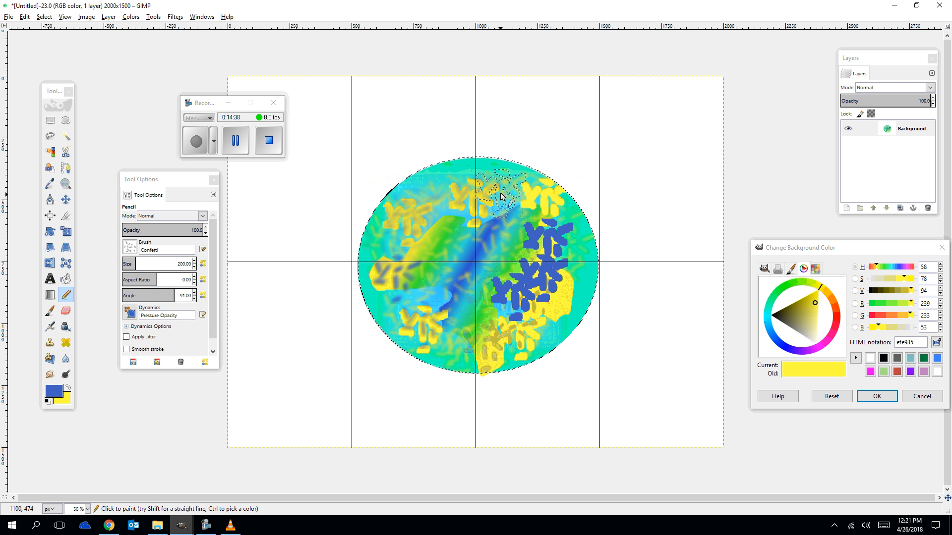
click(501, 195)
Set the foreground to light blue 8bb7dc and draw Pencil Confetti strokes across the iris.
click(53, 391)
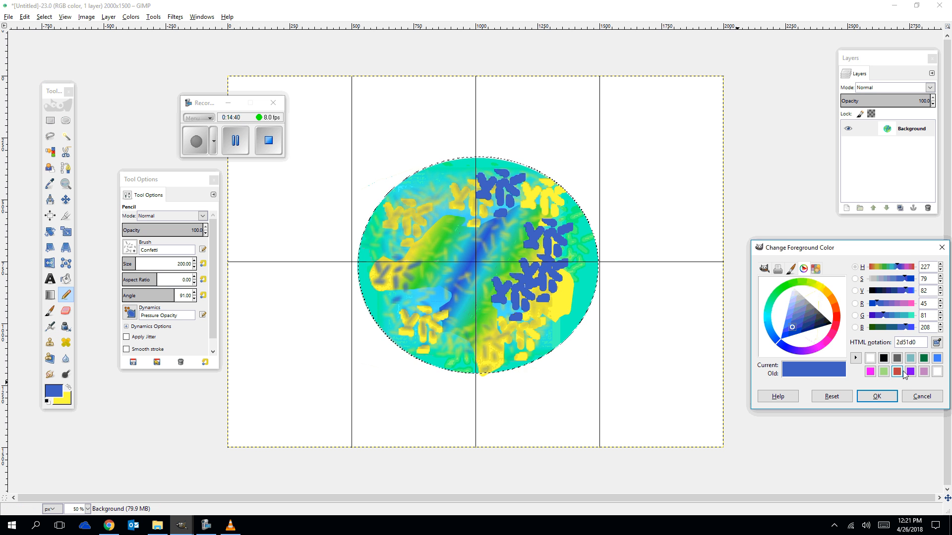
click(910, 357)
drag(493, 238, 570, 225)
mouse_move(544, 298)
mouse_down()
mouse_move(466, 335)
mouse_move(372, 263)
mouse_move(411, 198)
mouse_move(517, 191)
mouse_move(475, 323)
mouse_move(550, 329)
mouse_move(464, 342)
mouse_up()
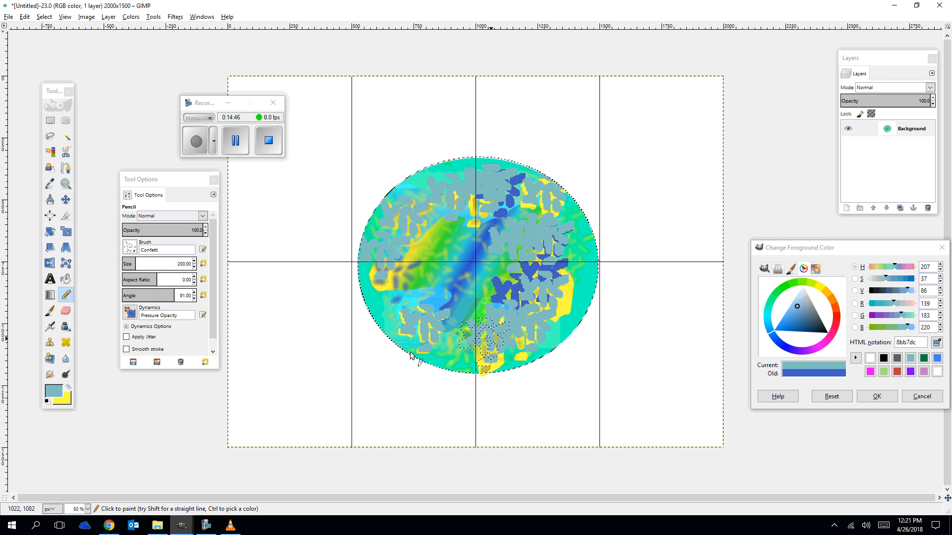
Pick a cyan from the iris as foreground and draw Pencil Confetti strokes across it.
click(50, 183)
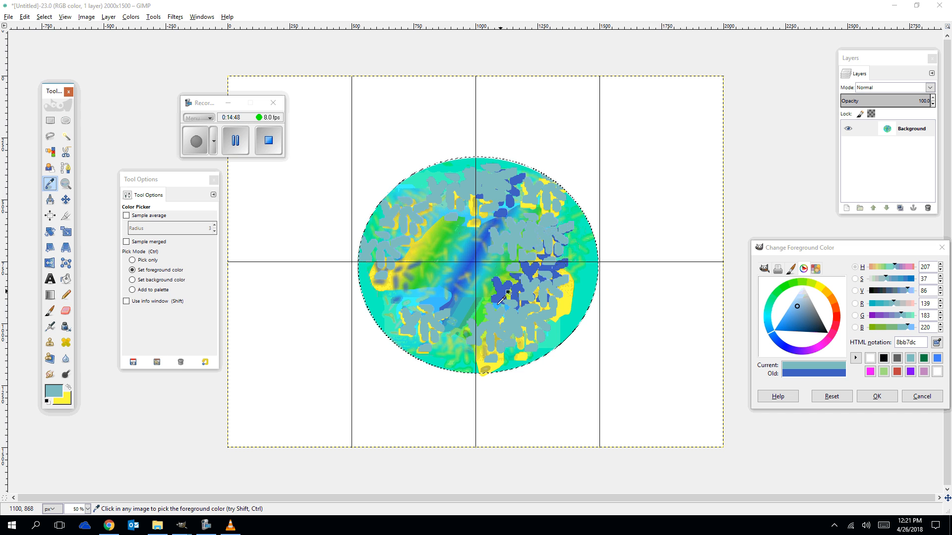
click(417, 293)
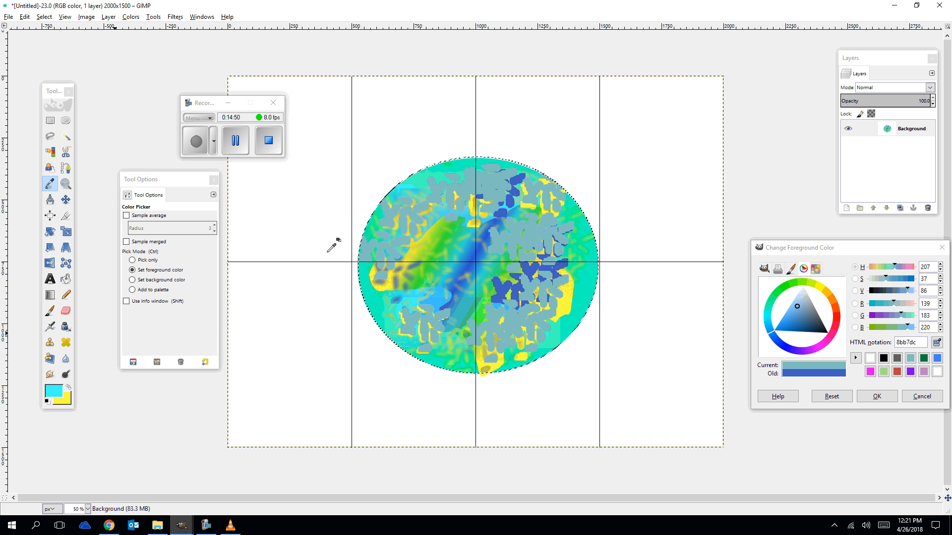
click(66, 295)
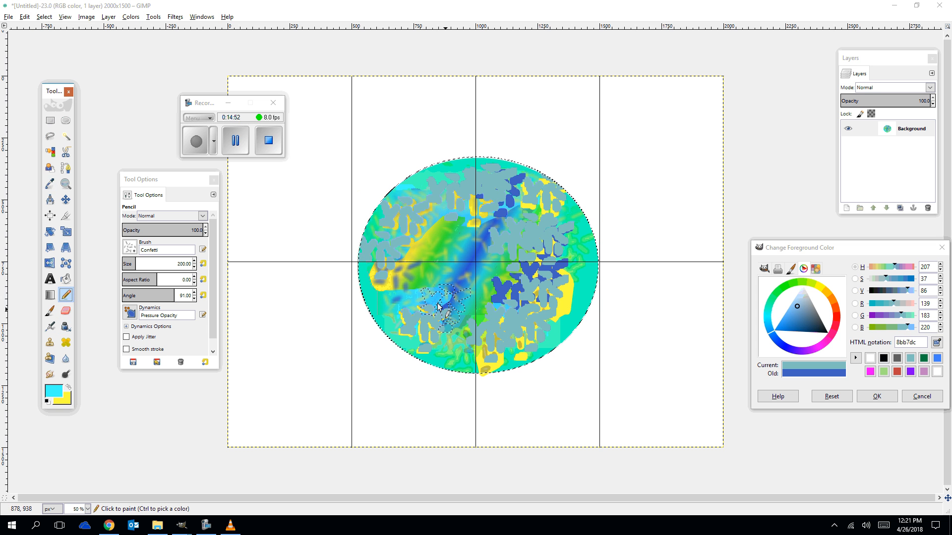
mouse_move(395, 276)
mouse_down()
mouse_move(407, 230)
mouse_move(433, 210)
mouse_move(522, 195)
mouse_up()
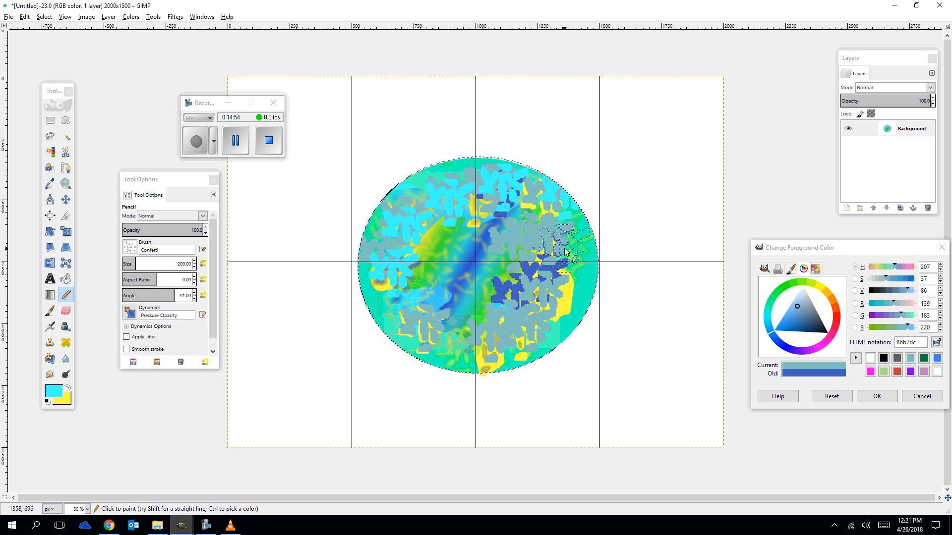
mouse_move(565, 252)
mouse_down()
mouse_move(430, 268)
mouse_move(431, 332)
mouse_move(509, 340)
mouse_move(563, 292)
mouse_up()
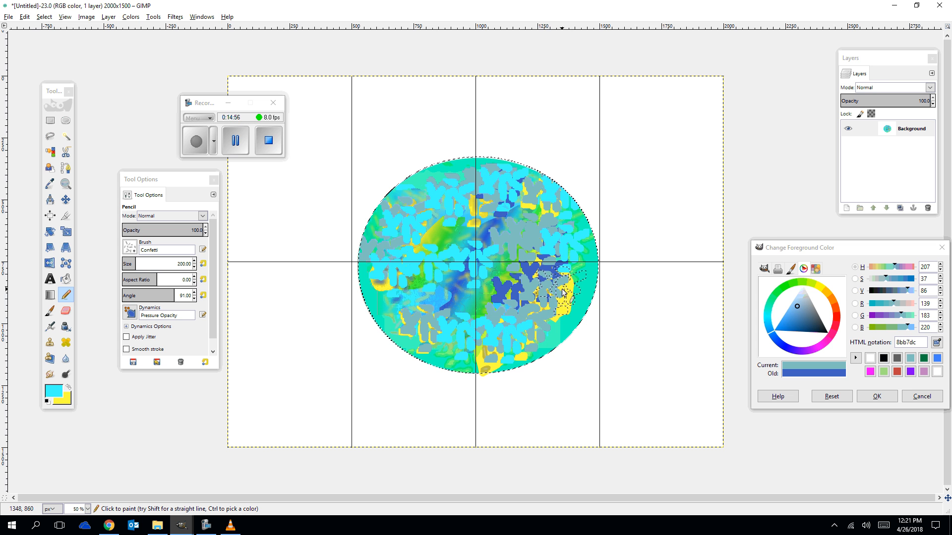
Pick a teal from the iris as foreground and airbrush it over the lower right iris.
click(49, 184)
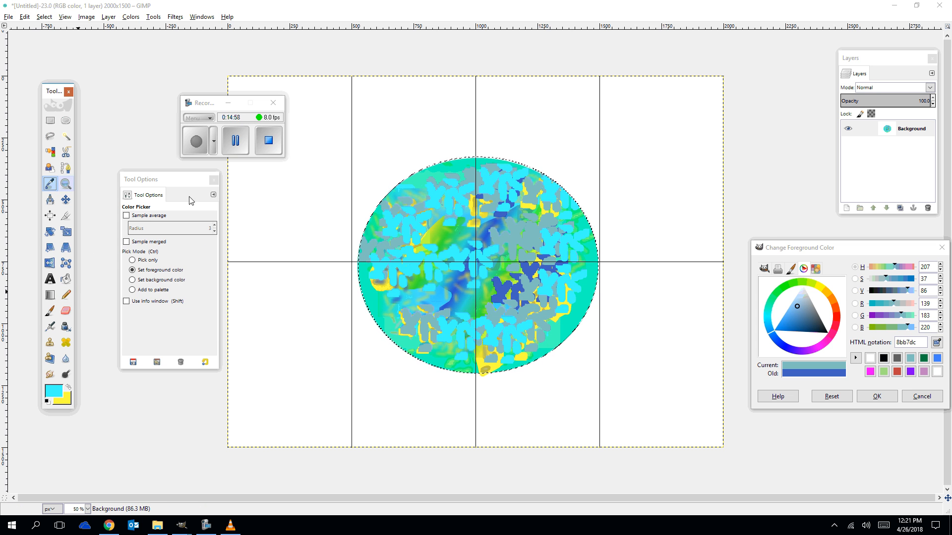
click(374, 303)
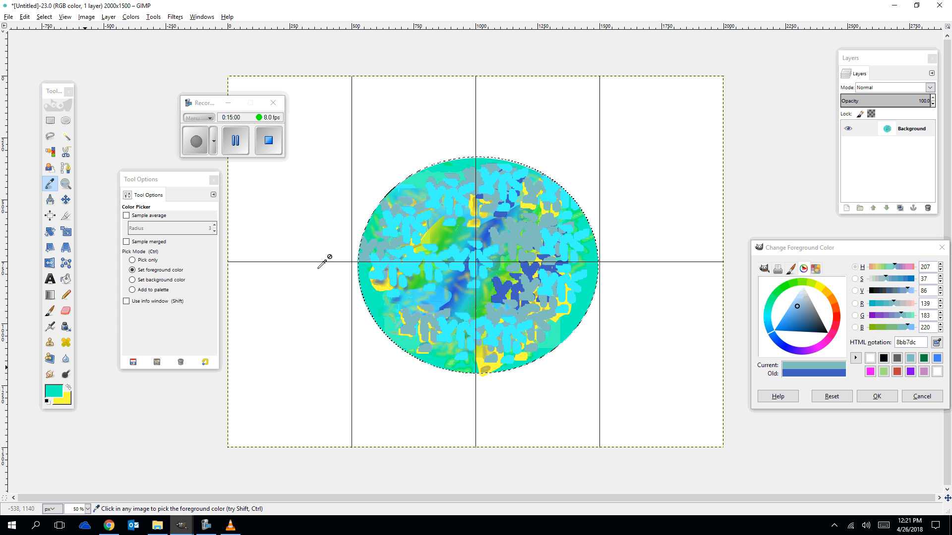
click(54, 325)
click(407, 228)
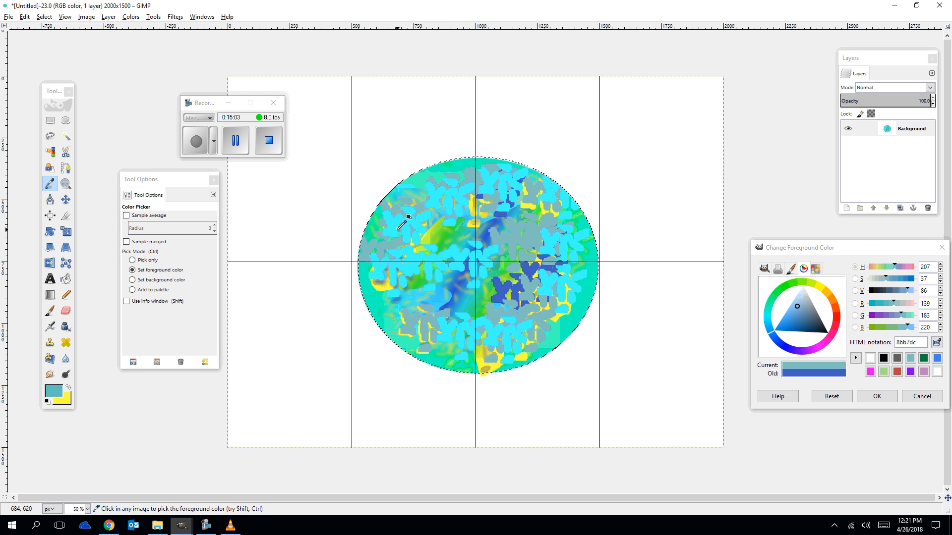
click(50, 326)
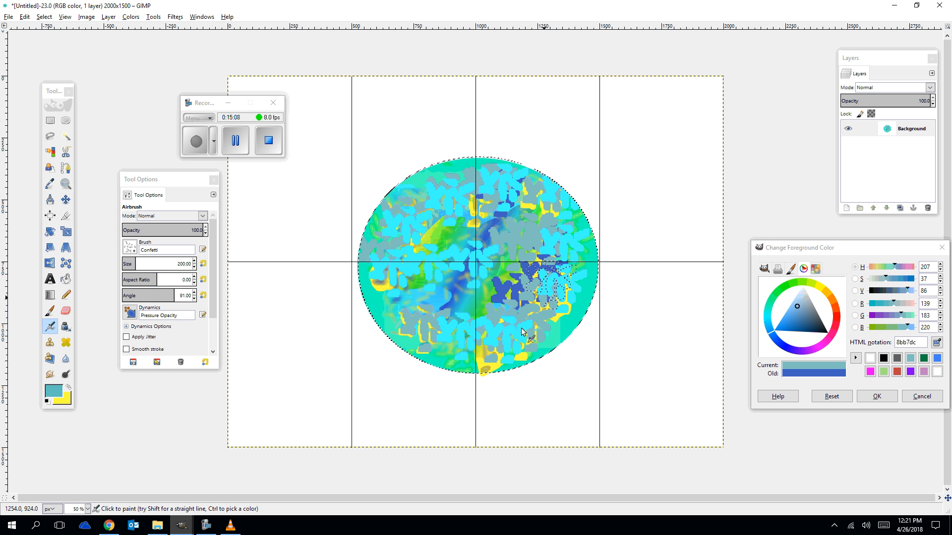
mouse_move(521, 328)
mouse_down()
mouse_move(540, 308)
mouse_move(496, 293)
mouse_move(457, 238)
mouse_move(412, 218)
mouse_move(536, 262)
mouse_move(520, 316)
mouse_move(557, 300)
mouse_up()
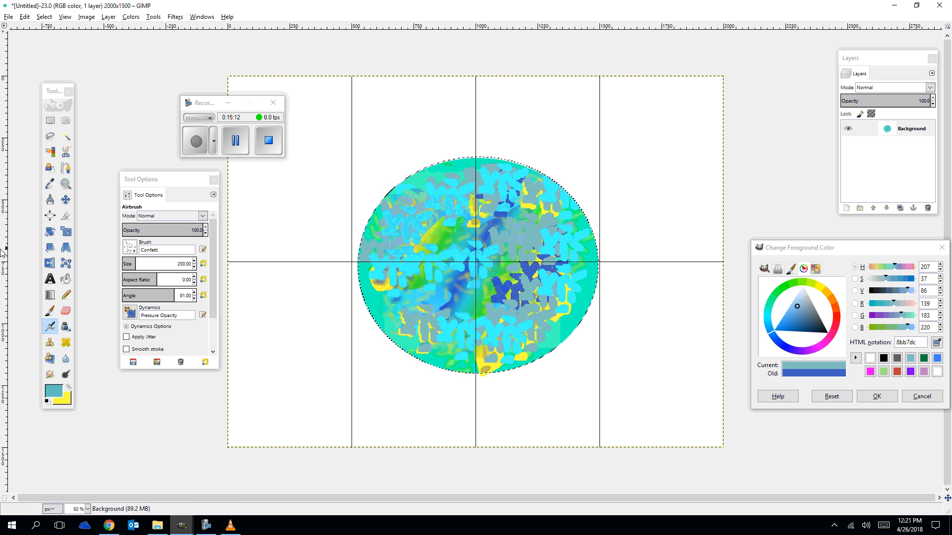
Look at an eye anatomy reference image in the browser and return to the eye drawing.
click(109, 526)
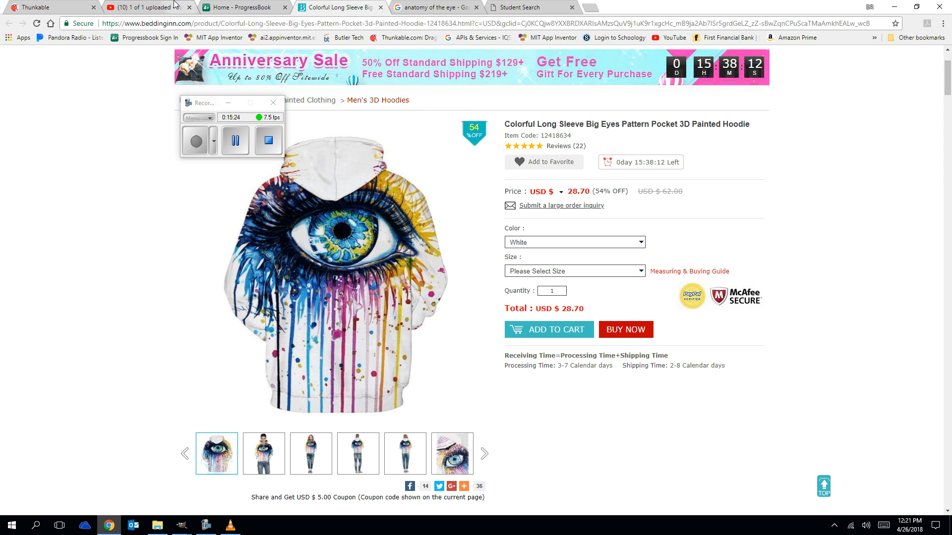
click(446, 9)
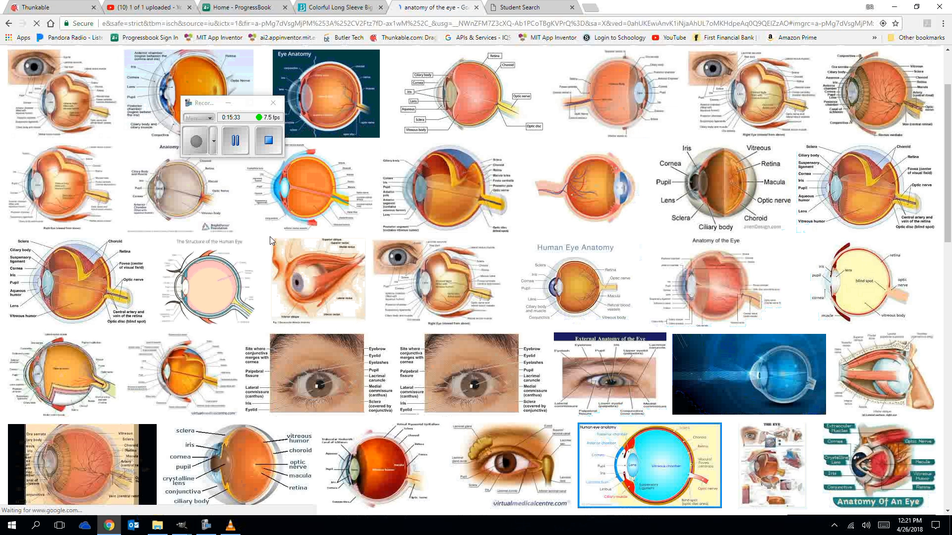
click(62, 92)
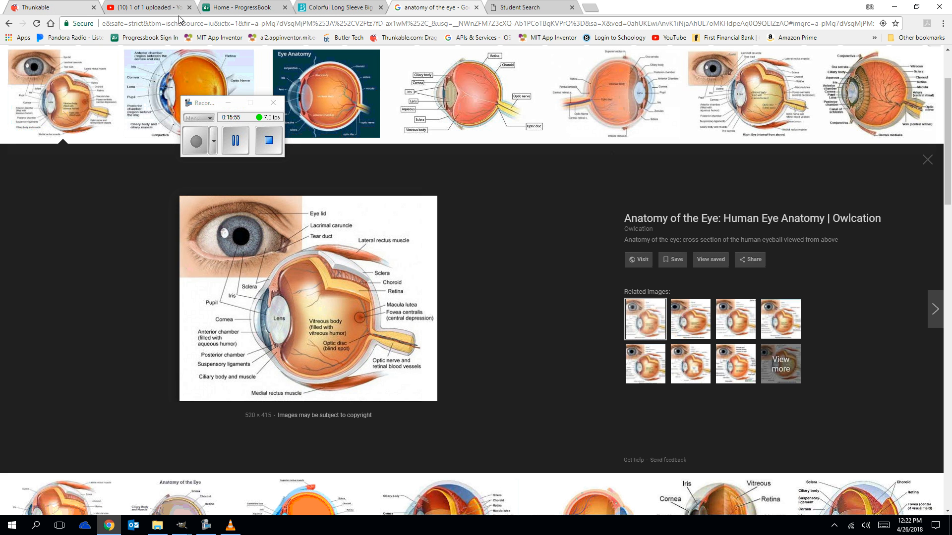
click(187, 530)
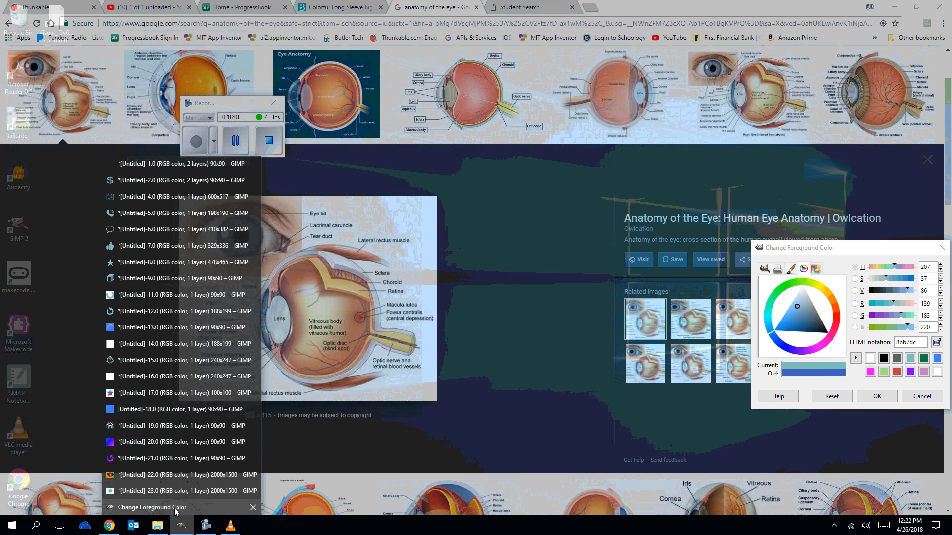
click(176, 511)
click(178, 529)
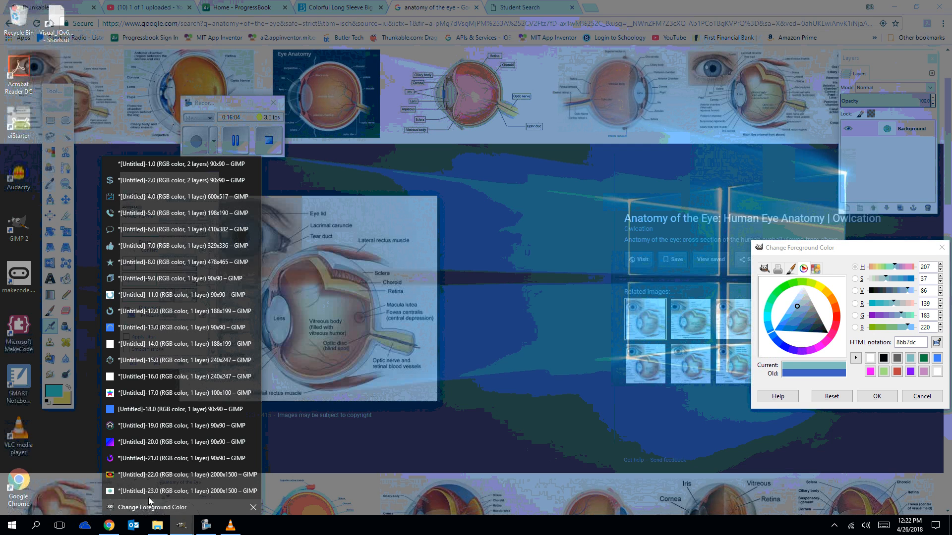
click(149, 493)
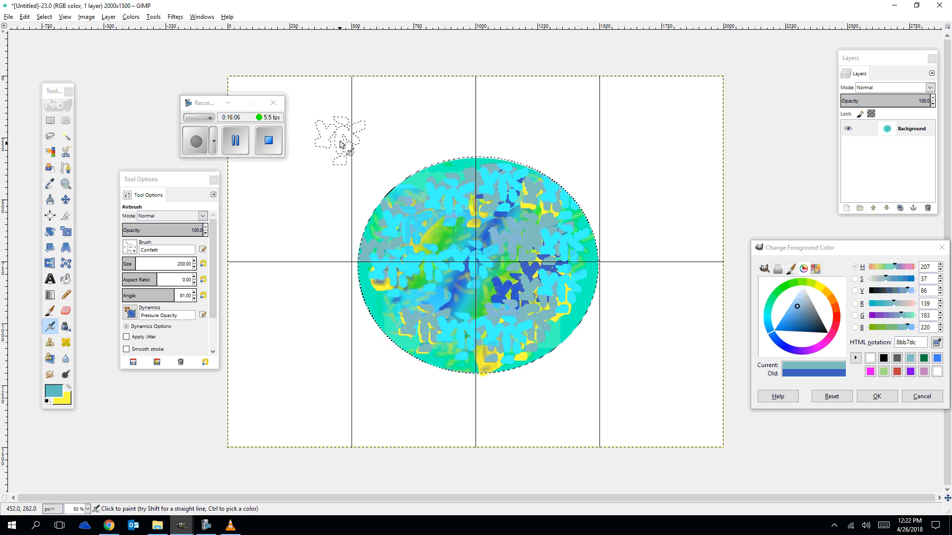
Select a circular pupil area of about 278 × 288 px in the centre of the iris with the Ellipse Select tool.
click(65, 120)
drag(449, 229, 506, 292)
drag(454, 263, 441, 264)
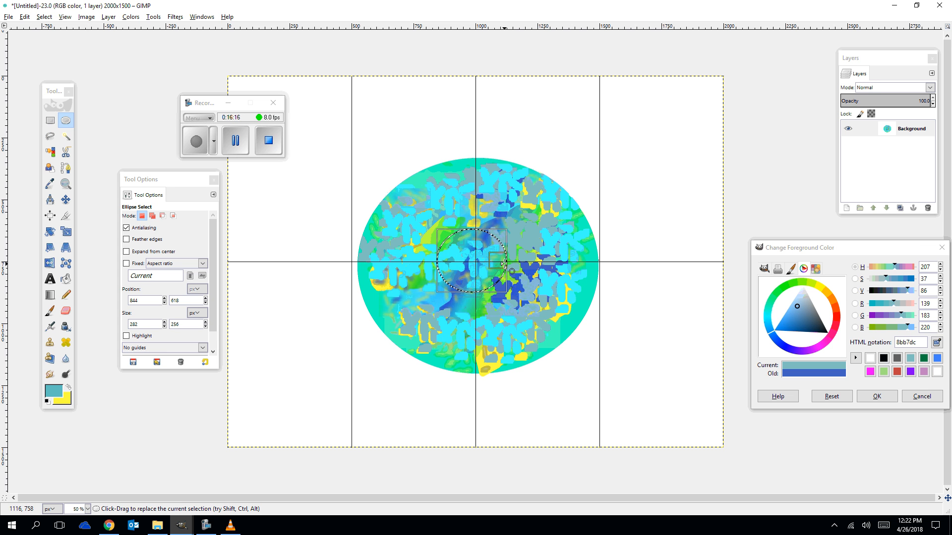
drag(509, 262, 514, 263)
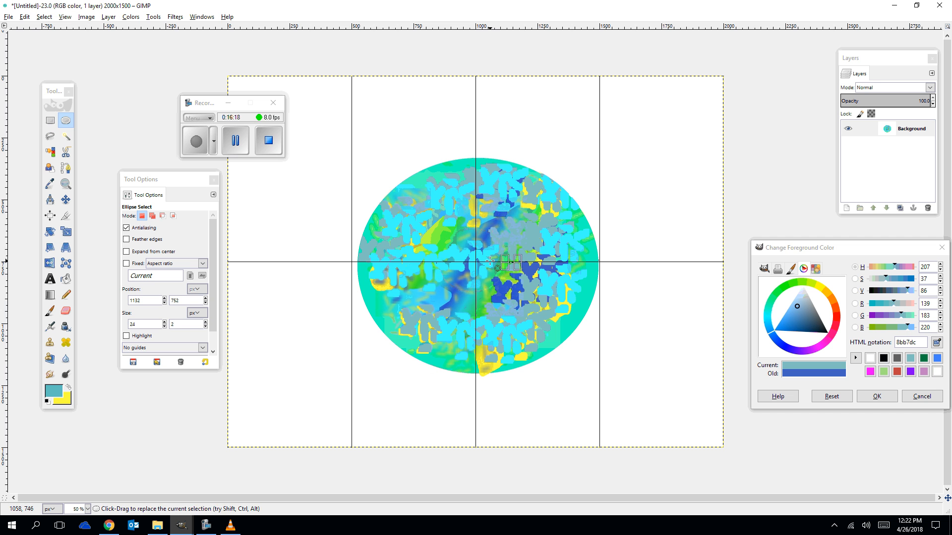
drag(443, 227, 512, 299)
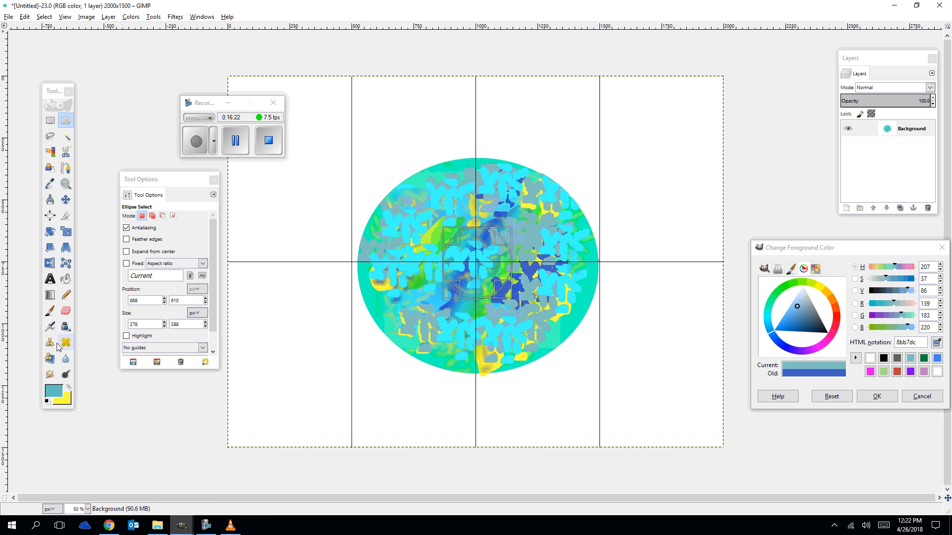
Set the foreground to black and bucket-fill the whole pupil selection with it.
click(58, 395)
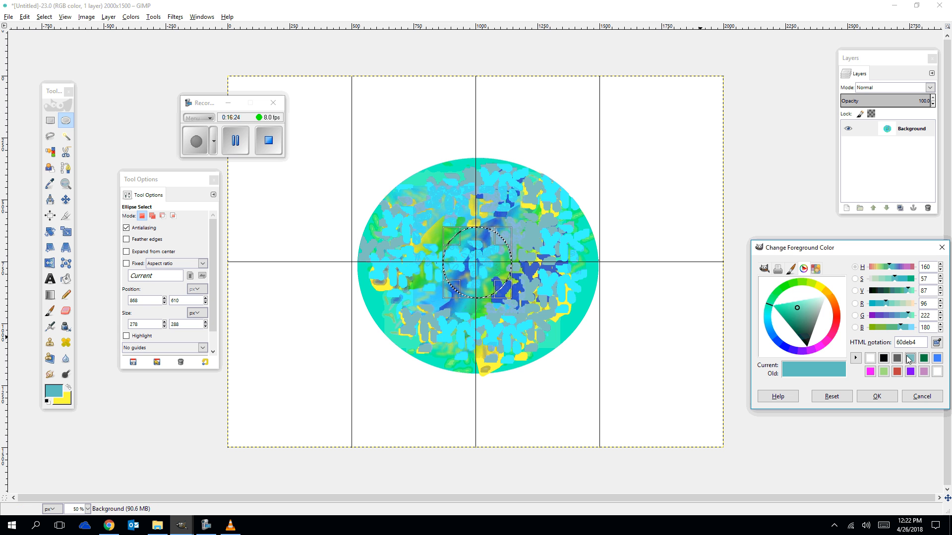
click(884, 359)
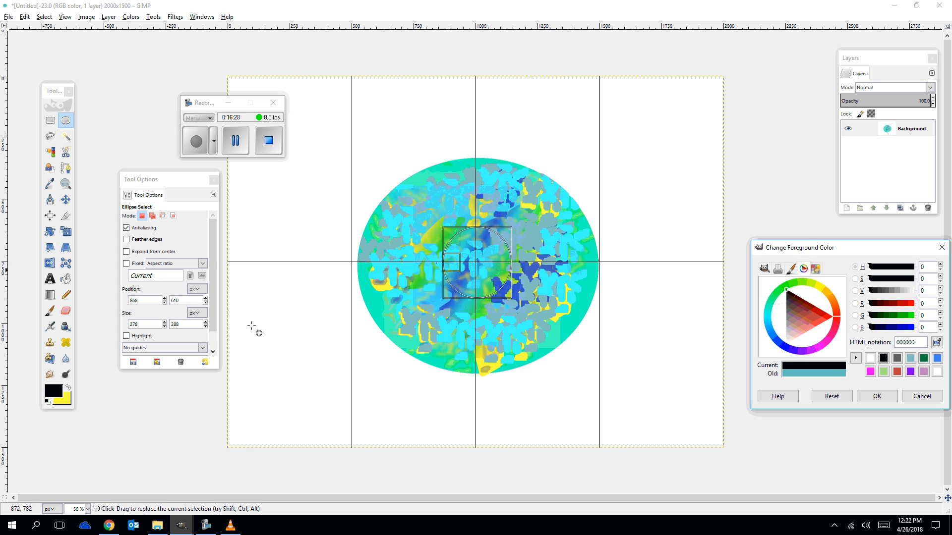
click(67, 280)
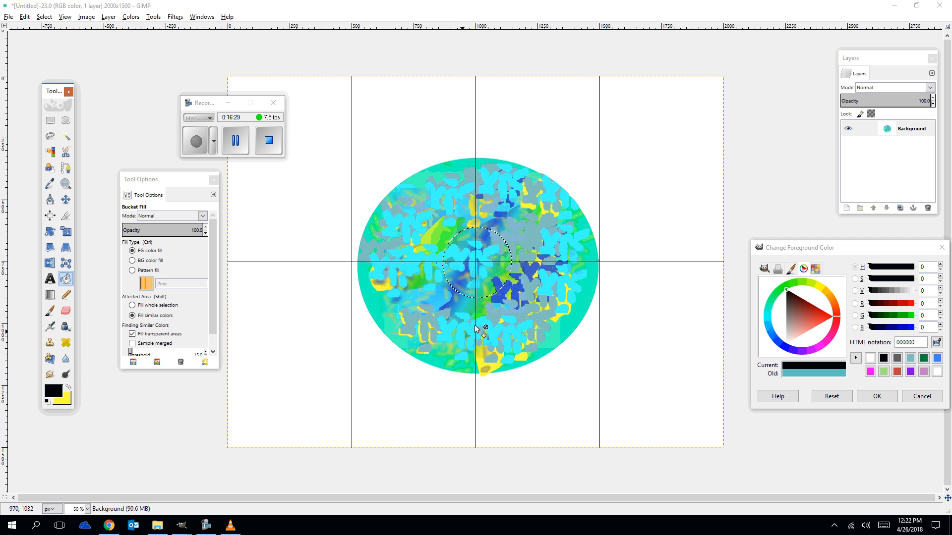
click(473, 267)
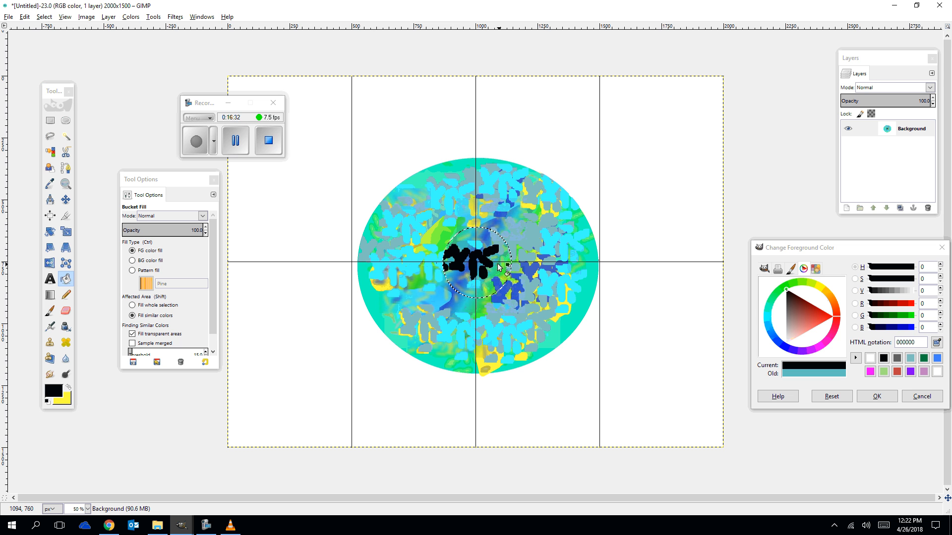
click(470, 243)
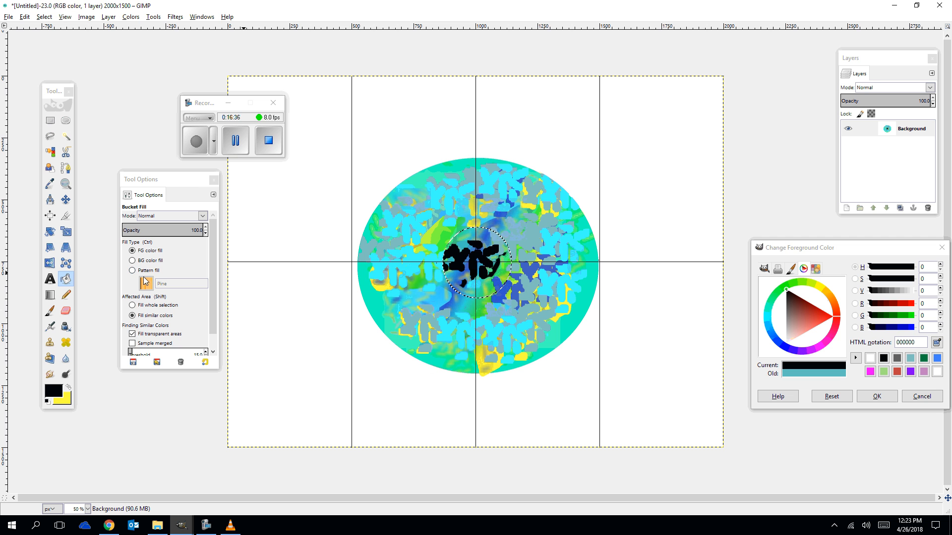
click(133, 305)
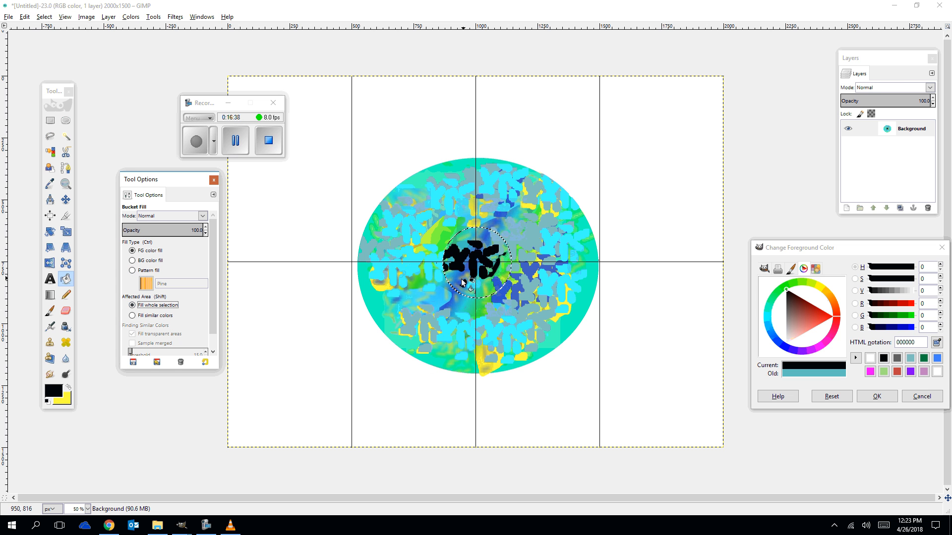
click(472, 263)
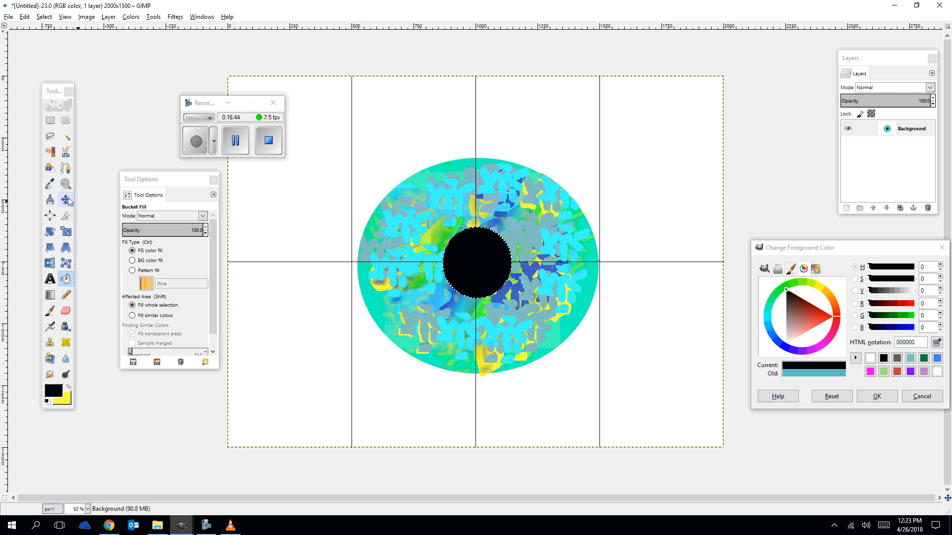
Try to select a small highlight area near the top of the pupil and fill it with near-white.
click(66, 120)
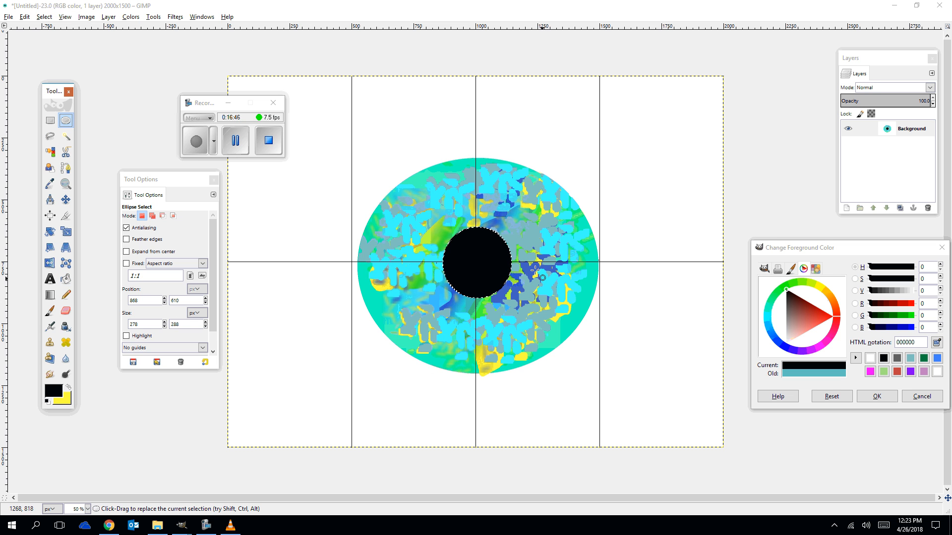
drag(482, 245, 492, 250)
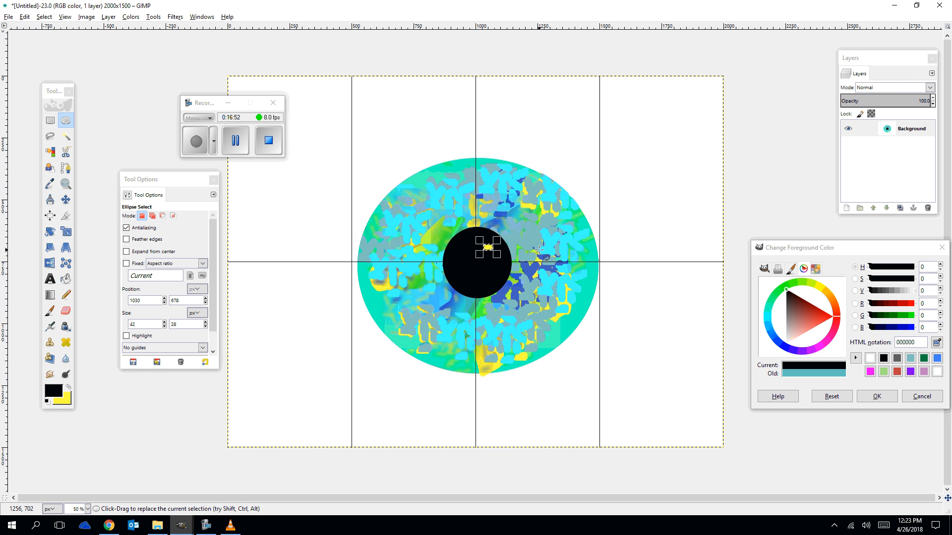
key(ctrl+comma)
click(48, 122)
mouse_move(478, 243)
mouse_down()
mouse_move(500, 259)
mouse_move(494, 253)
mouse_up()
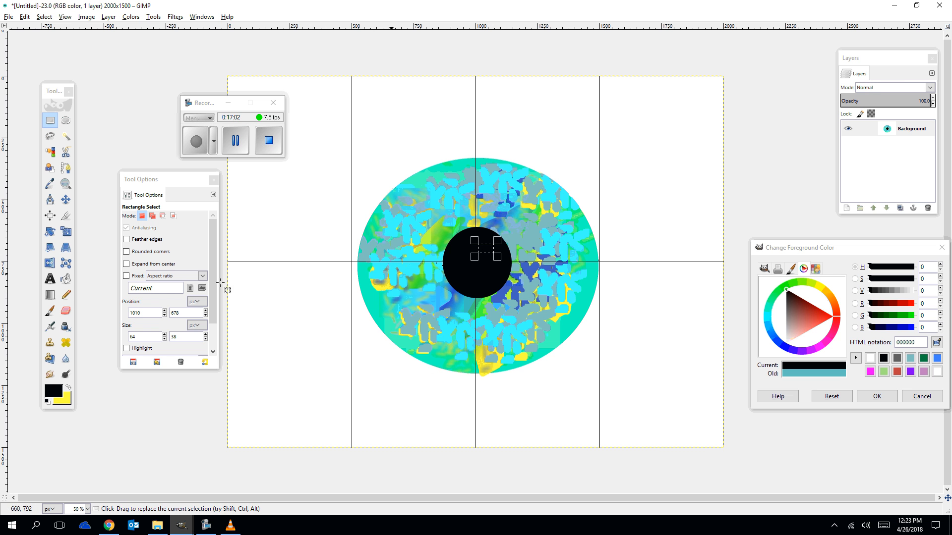
click(66, 280)
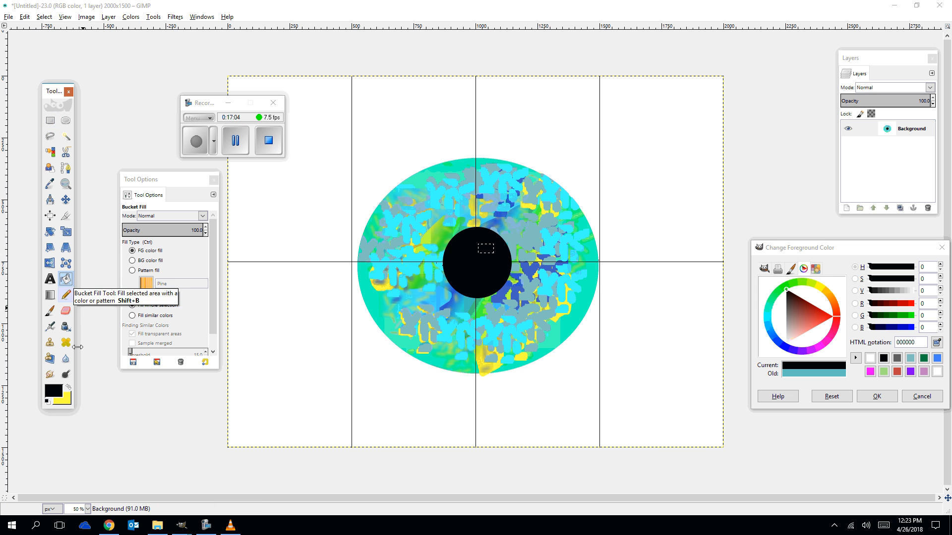
click(870, 357)
click(486, 252)
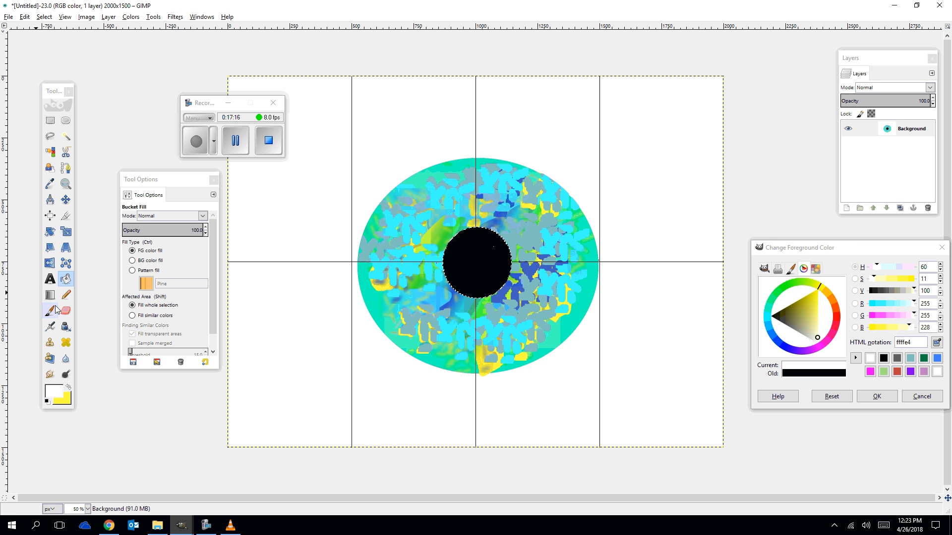
Set foreground 5c5c5c over a black background and fill the pupil with a radial FG to BG (HSV counter-clockwise) gradient.
click(58, 396)
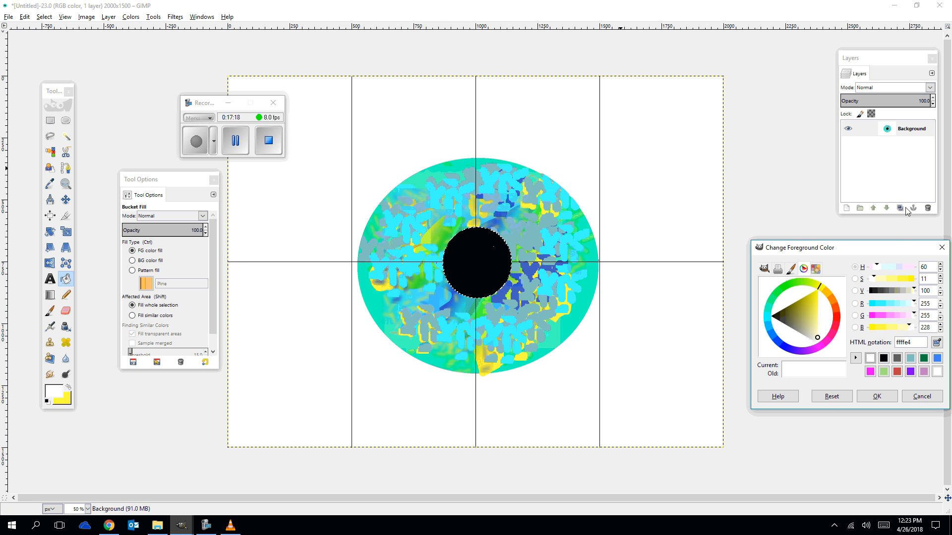
click(883, 358)
click(68, 387)
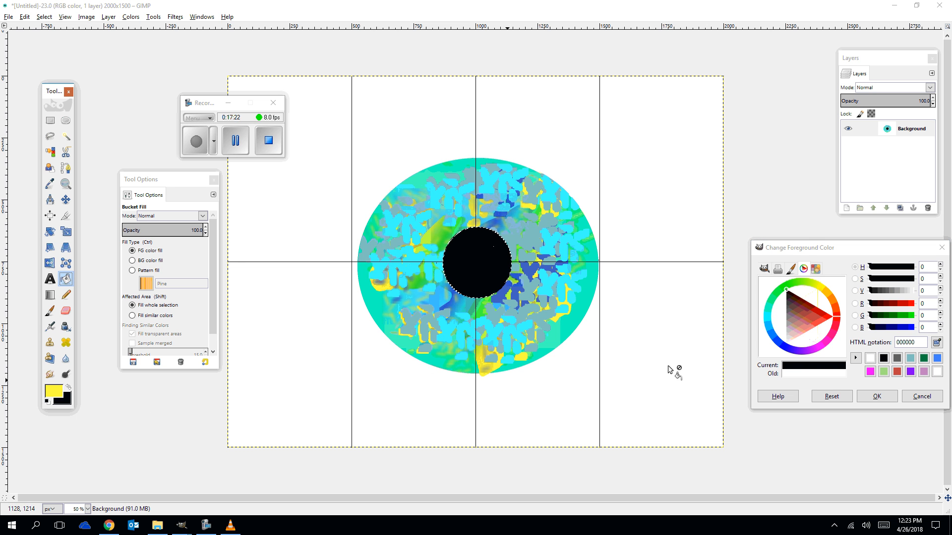
click(895, 360)
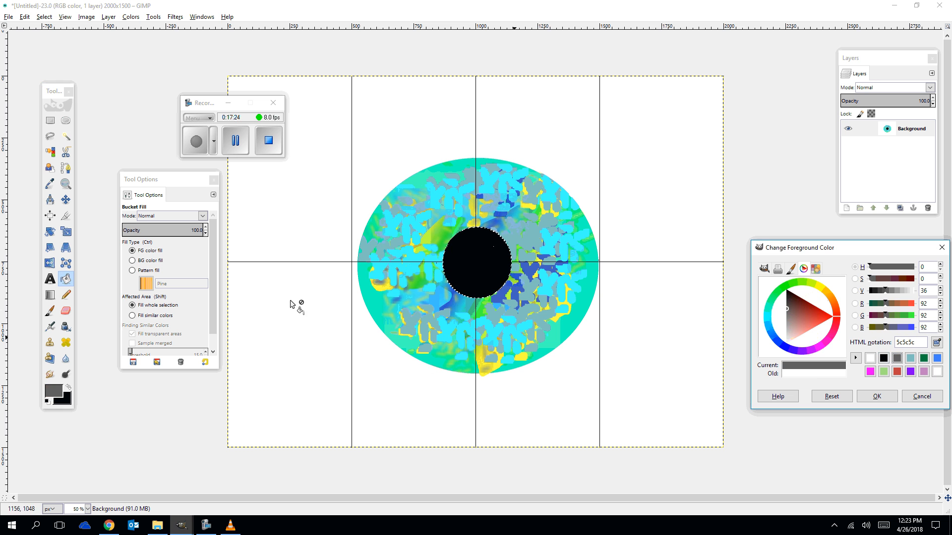
click(49, 294)
click(136, 247)
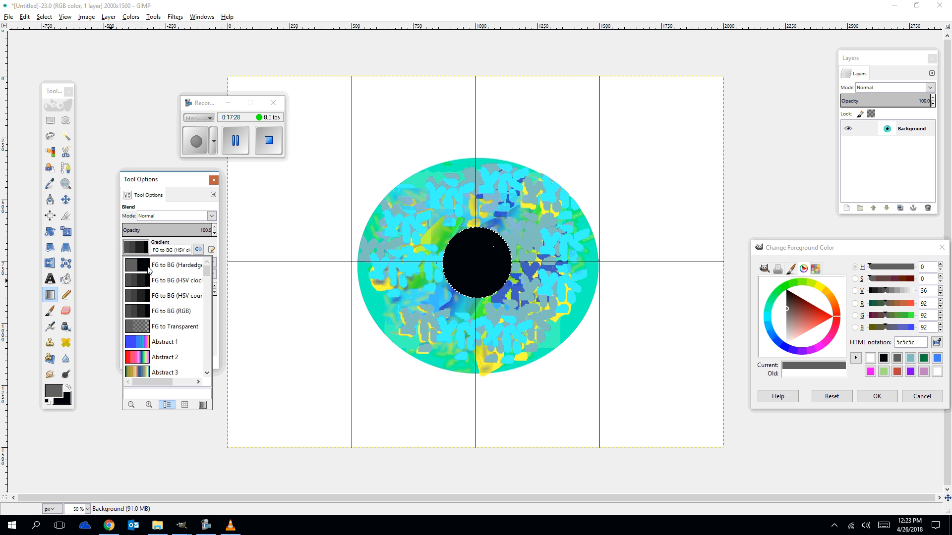
click(136, 301)
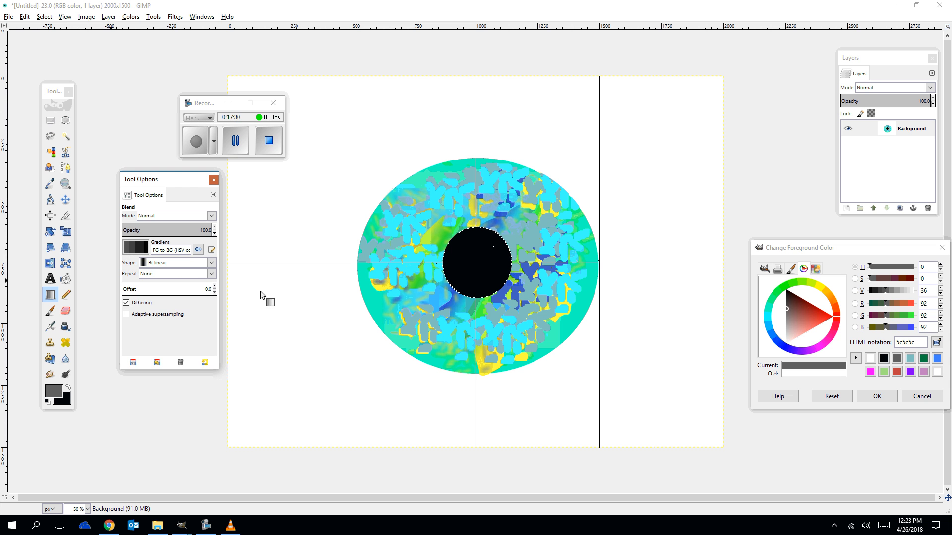
click(161, 262)
click(162, 274)
drag(476, 263, 503, 293)
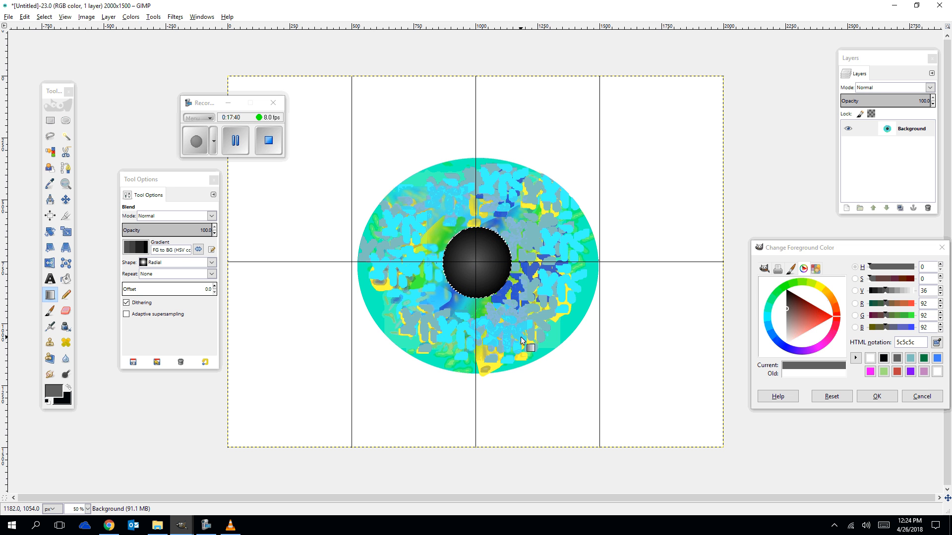
Try a white-to-black radial gradient across the pupil, then undo it.
click(58, 392)
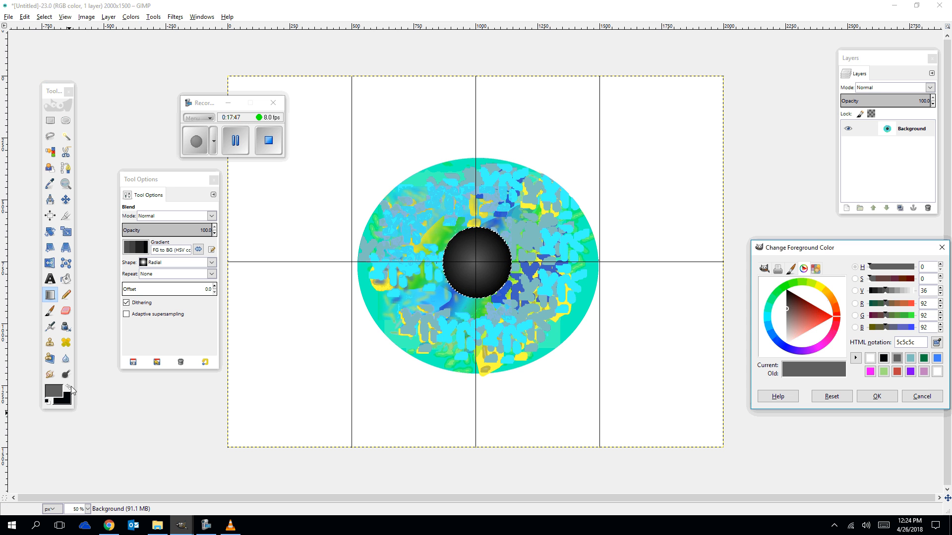
click(937, 373)
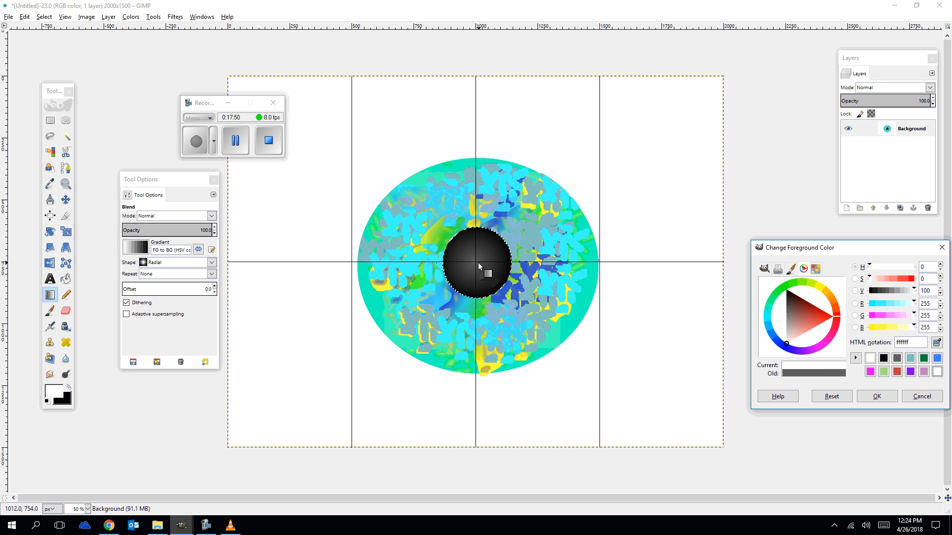
drag(475, 261, 506, 324)
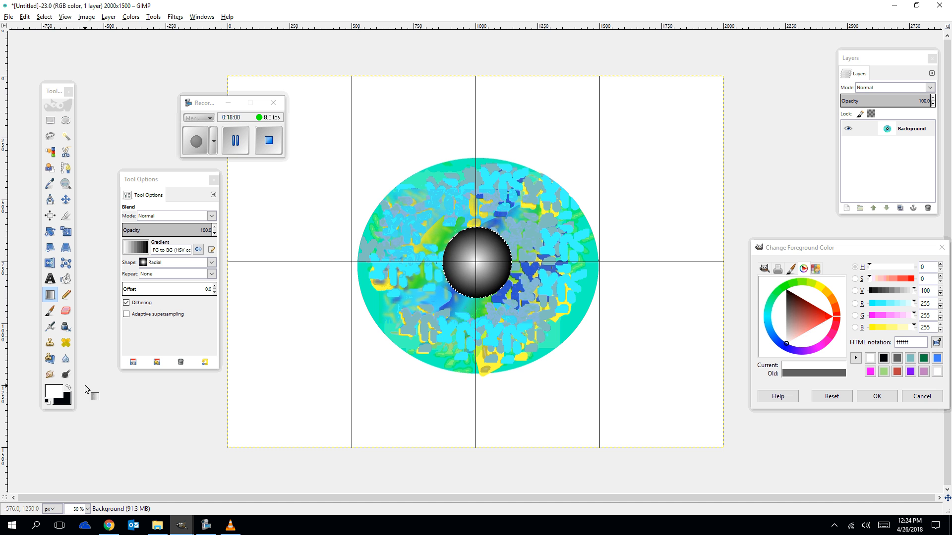
key(ctrl+z)
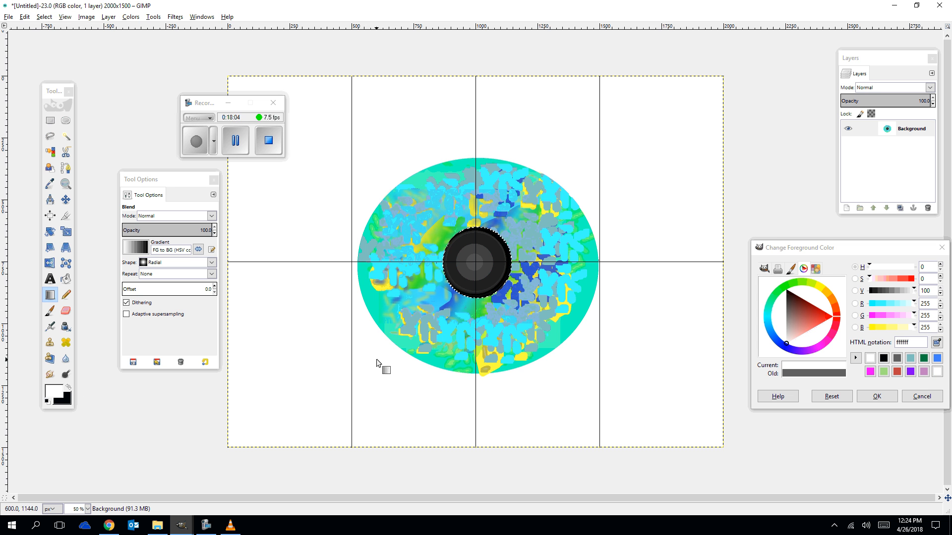
key(ctrl+z)
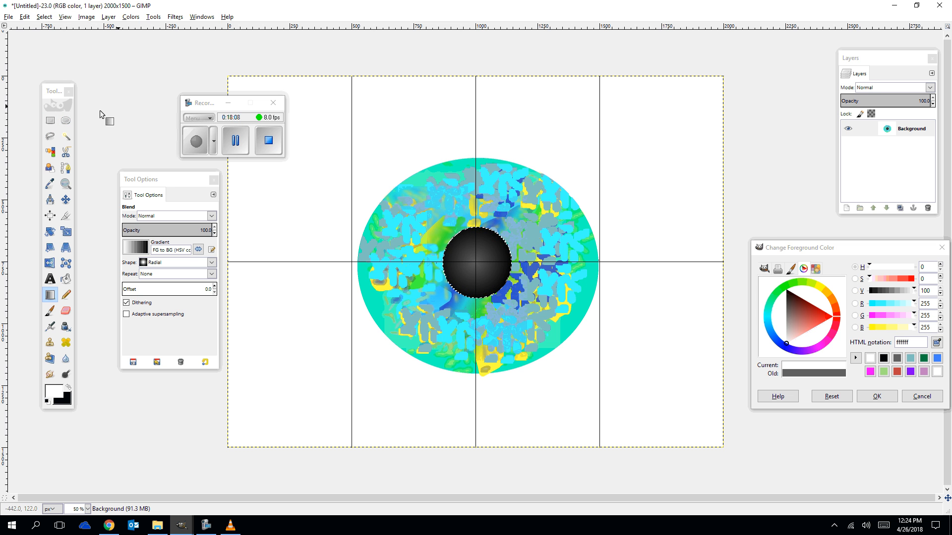
drag(200, 104, 124, 70)
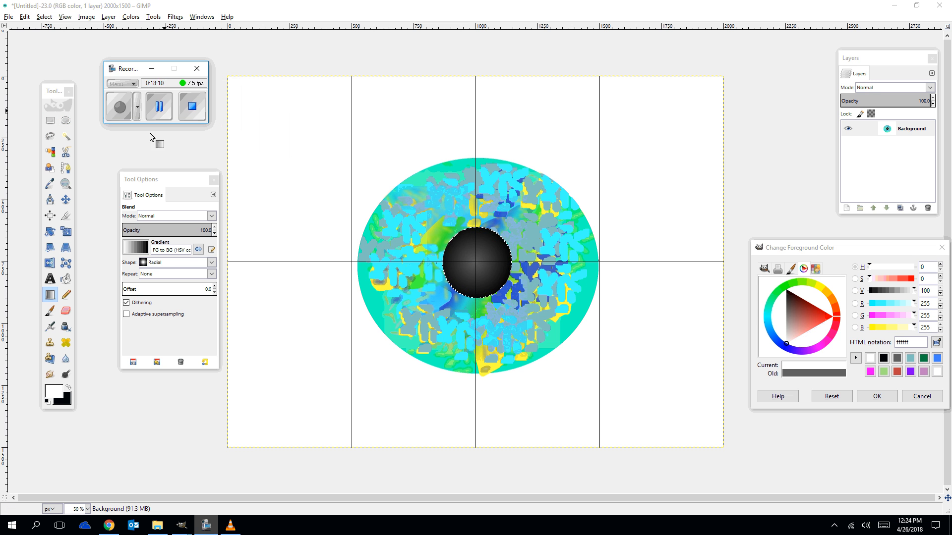
drag(144, 182, 114, 152)
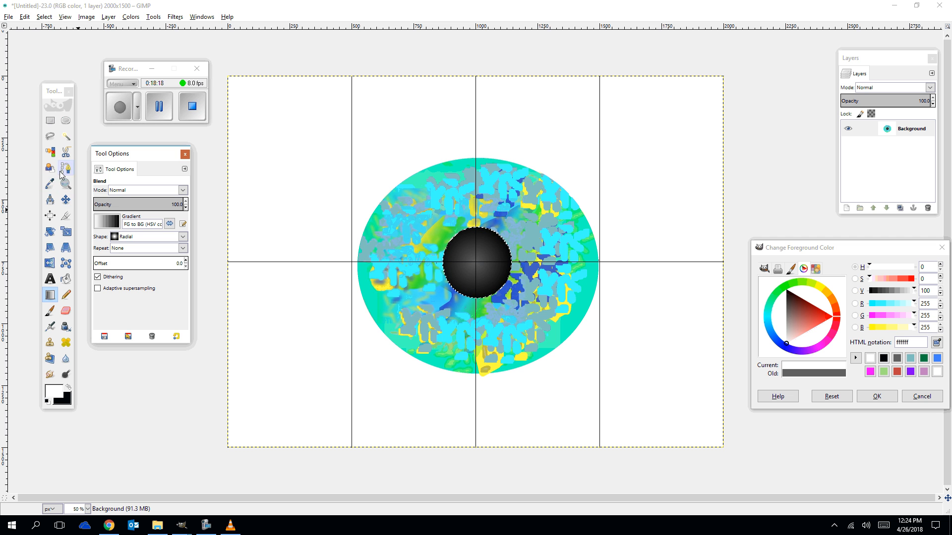
Draw a free selection of the upper eyelid, arching over the top of the iris from the canvas's left edge to its right edge.
click(50, 136)
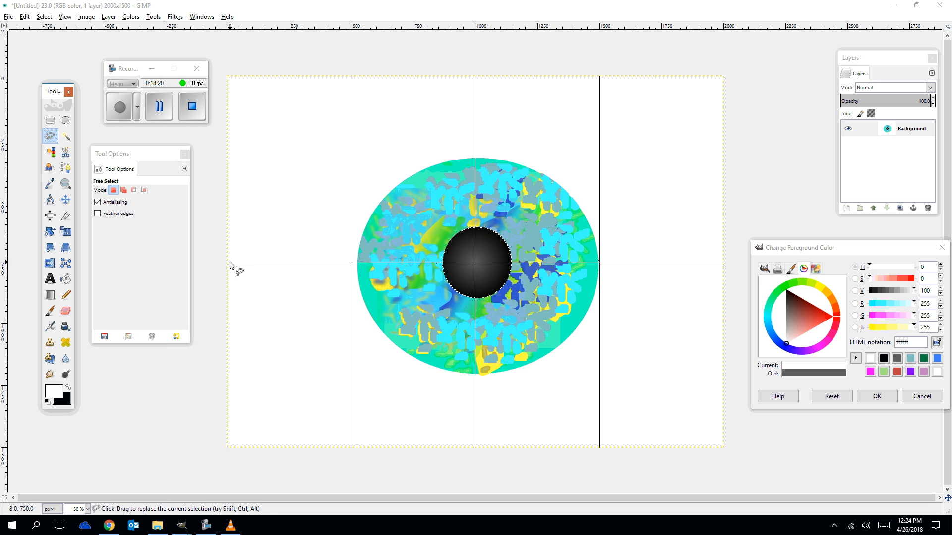
mouse_move(227, 261)
mouse_down()
mouse_move(296, 249)
mouse_move(365, 207)
mouse_up()
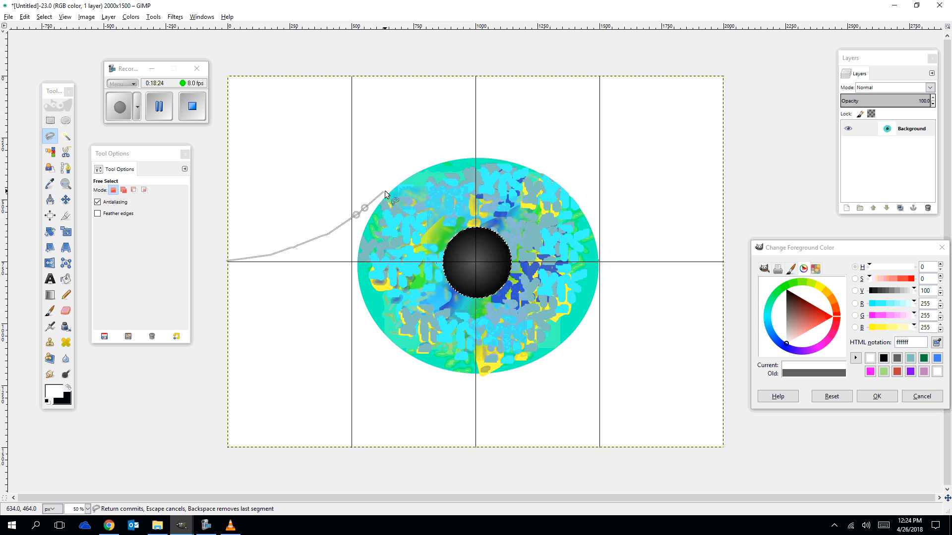
drag(411, 174, 440, 162)
click(472, 159)
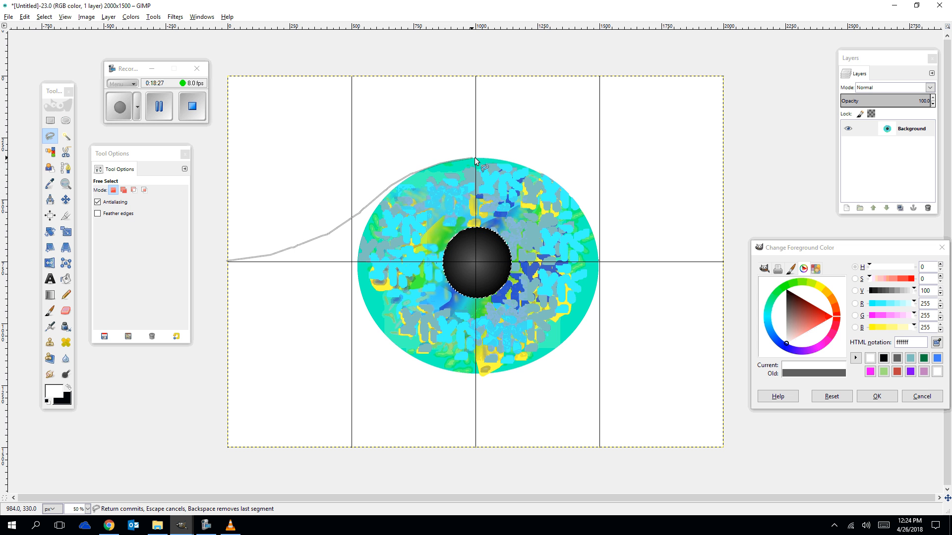
click(510, 159)
click(538, 171)
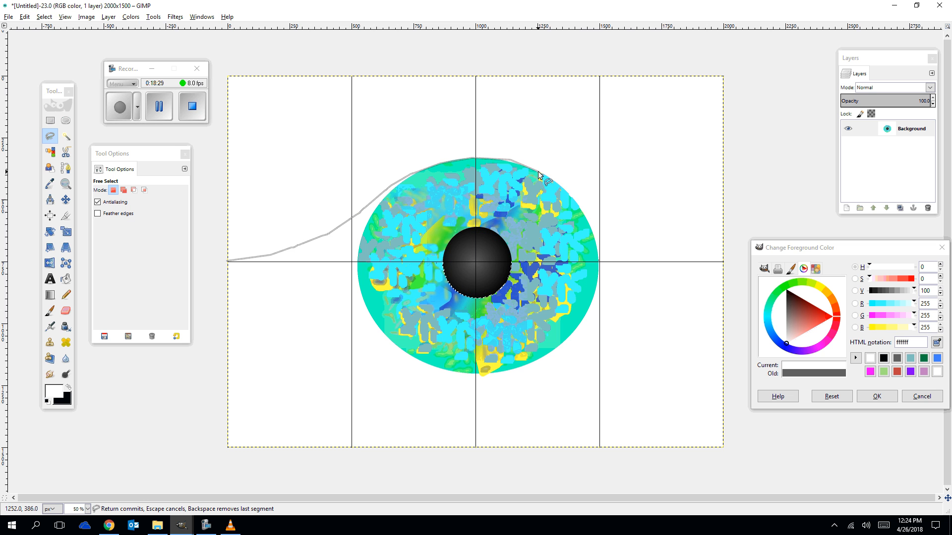
click(572, 199)
click(652, 234)
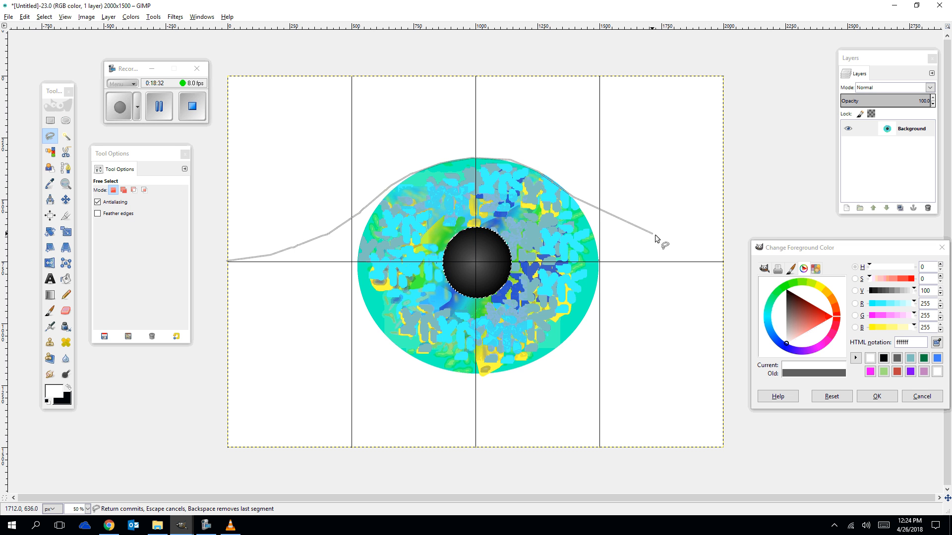
click(663, 238)
click(697, 251)
click(704, 253)
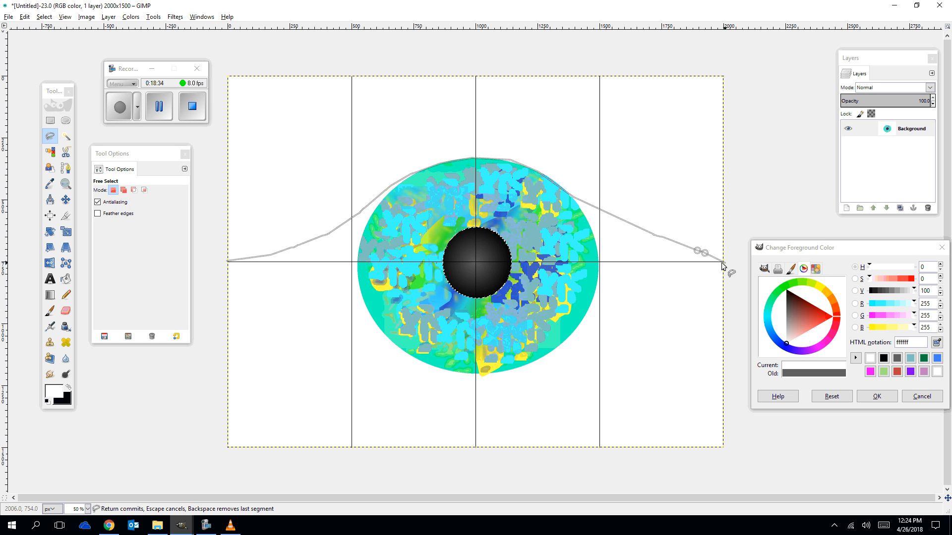
click(723, 261)
click(675, 213)
click(638, 184)
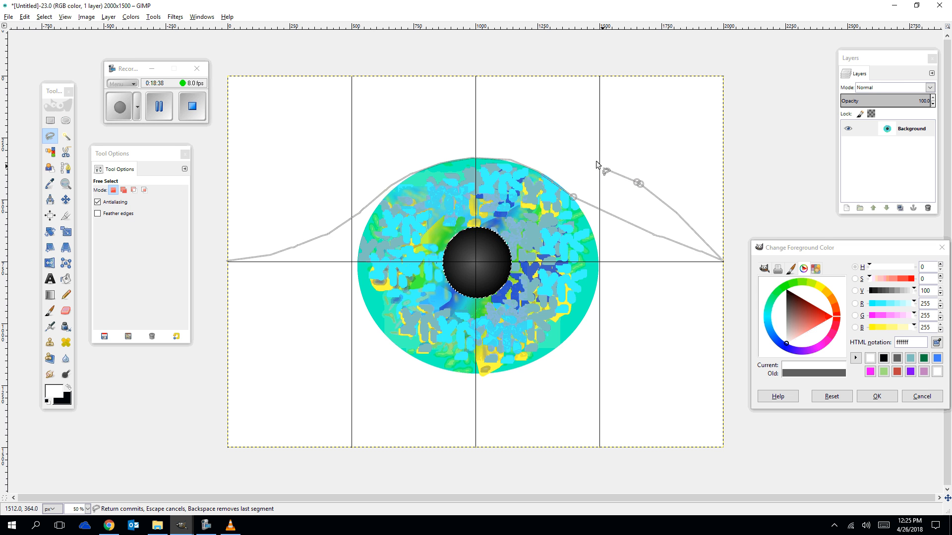
click(575, 146)
click(485, 128)
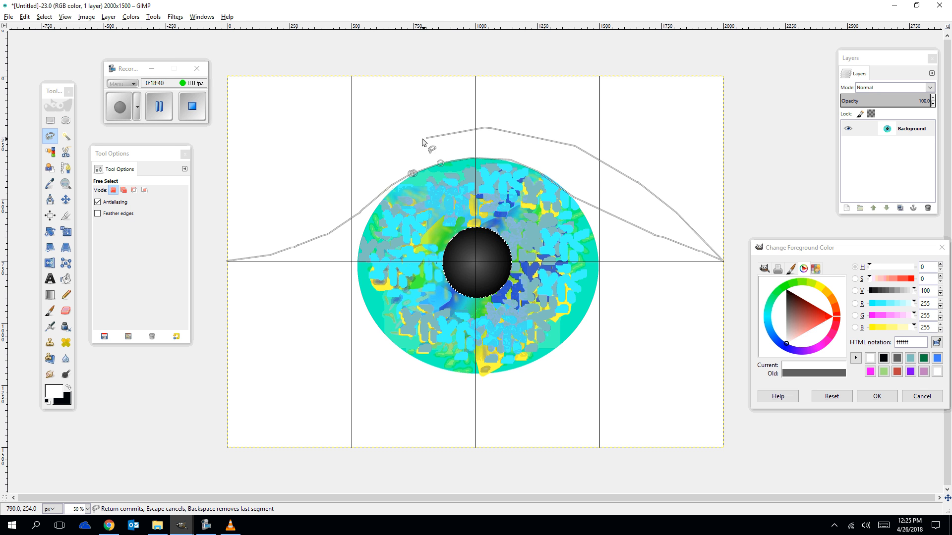
click(393, 142)
click(352, 157)
click(312, 186)
click(297, 192)
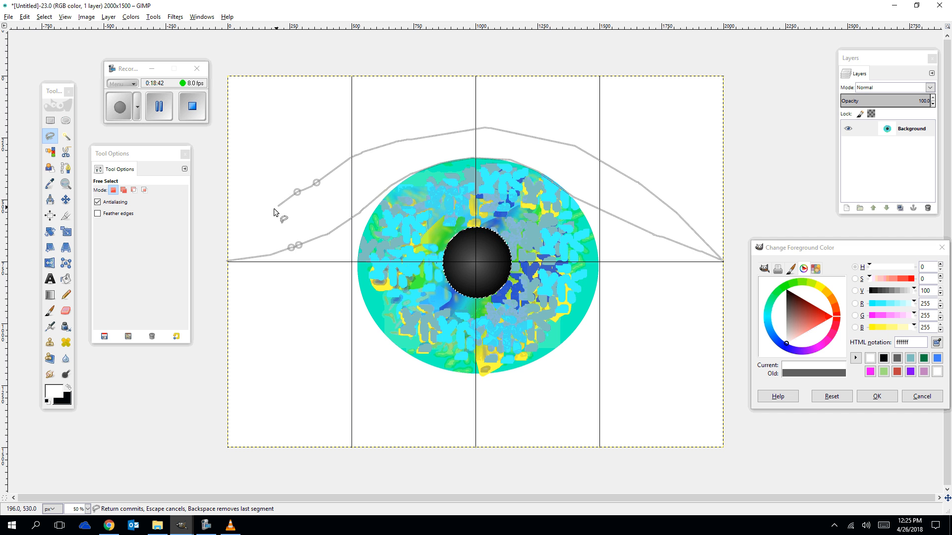
click(229, 260)
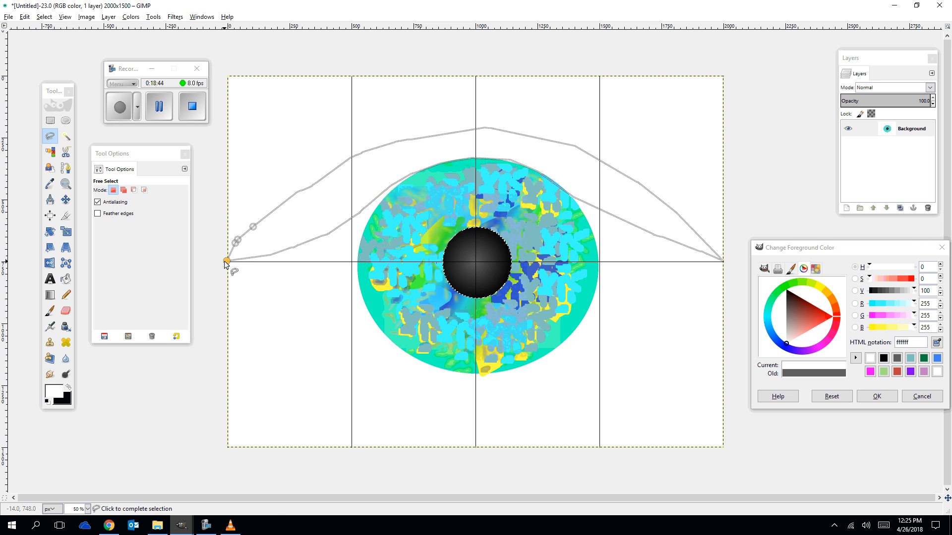
key(Return)
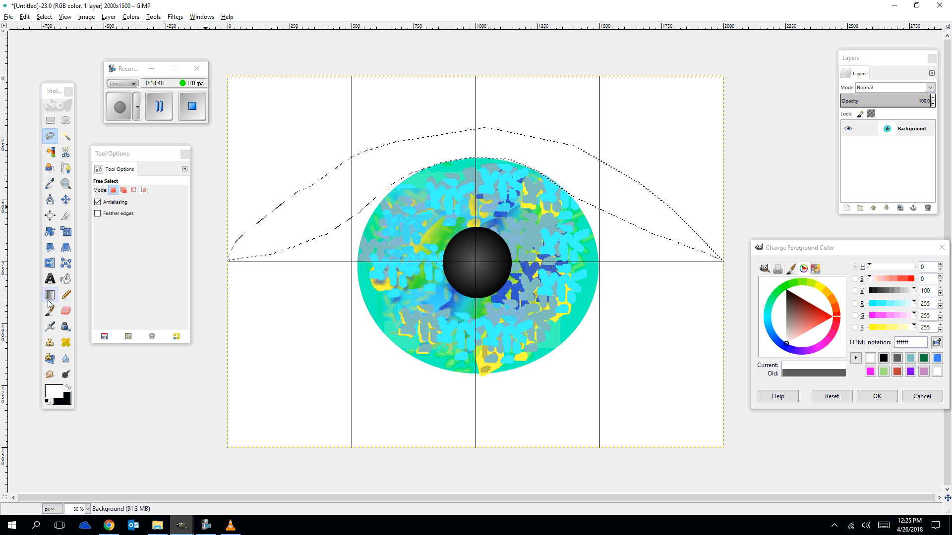
Set the foreground to the near-white swatch ffffe4 and bucket-fill the upper eyelid selection with it.
click(67, 280)
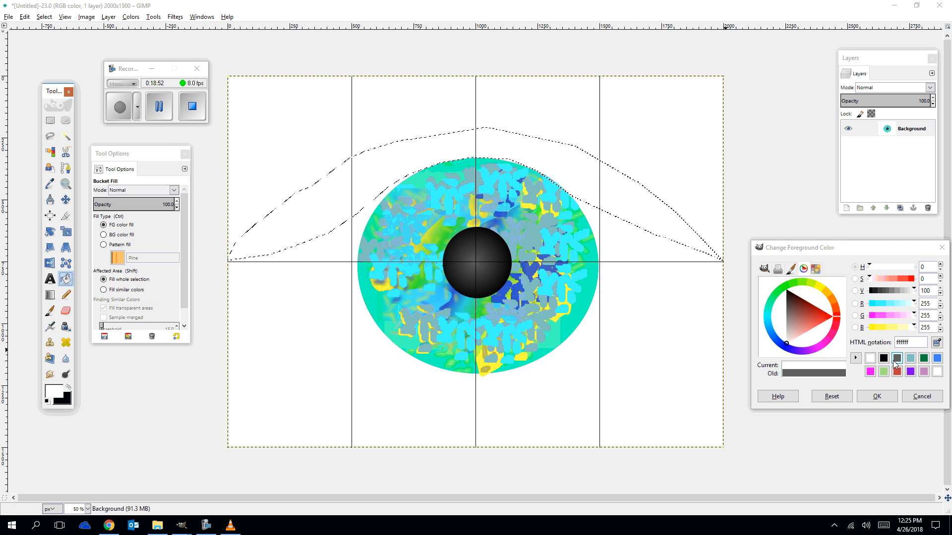
click(873, 359)
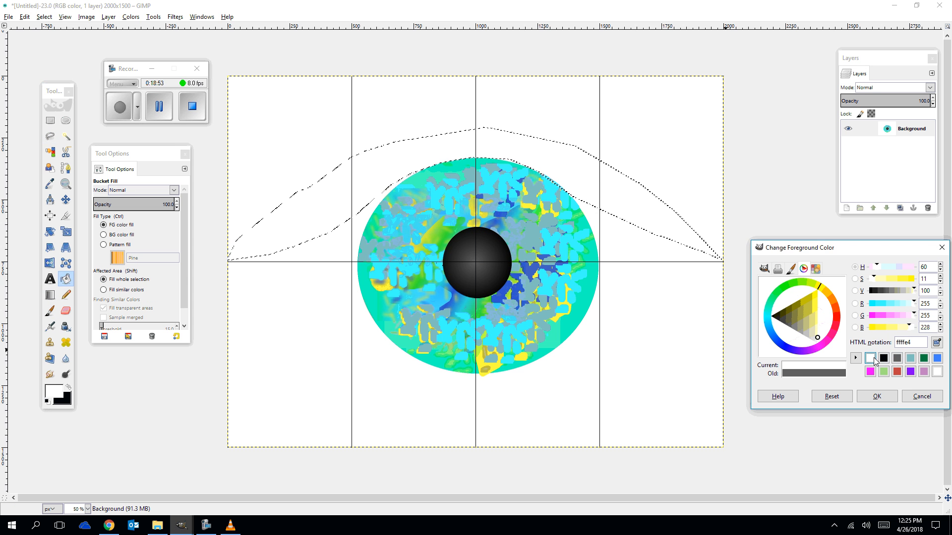
click(420, 162)
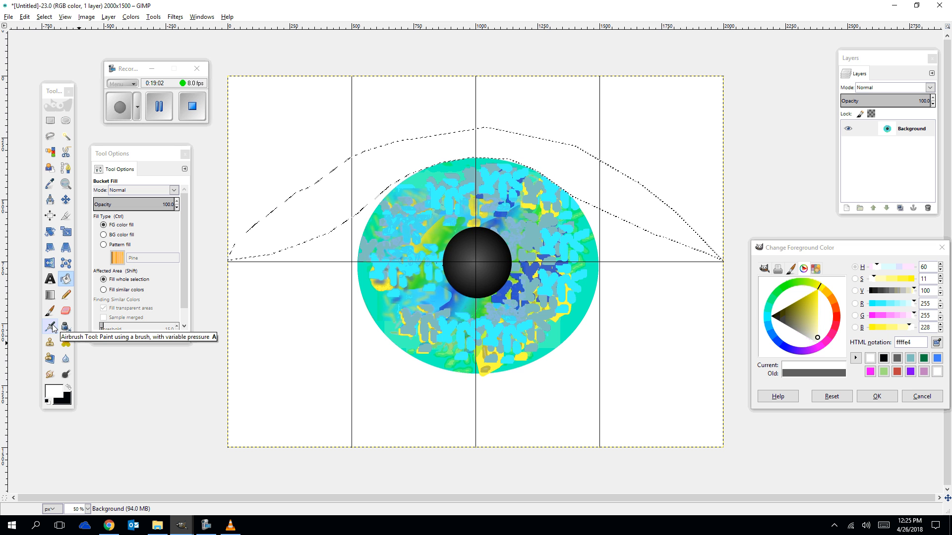
Draw a free selection of the lower eyelid, curving beneath the iris from the canvas's left edge to its right edge.
drag(52, 328, 79, 312)
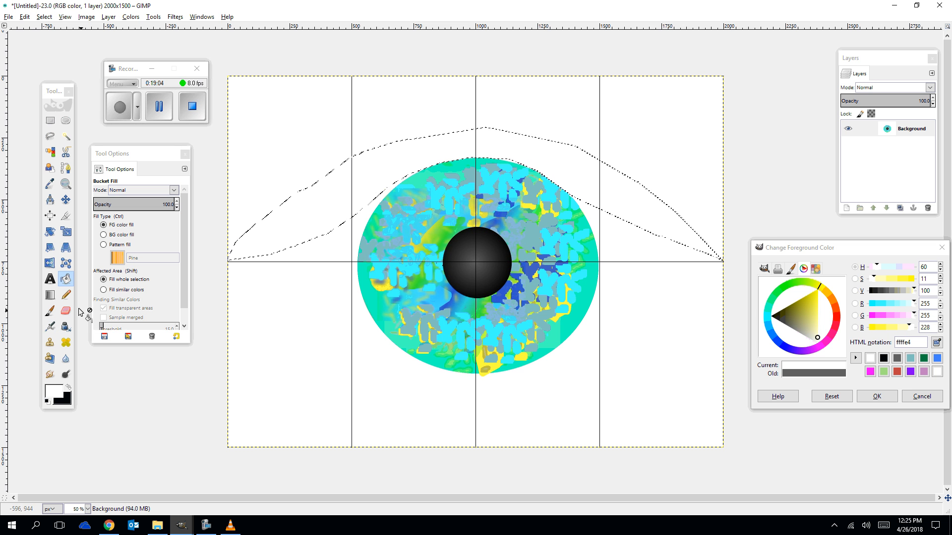
click(51, 139)
click(229, 261)
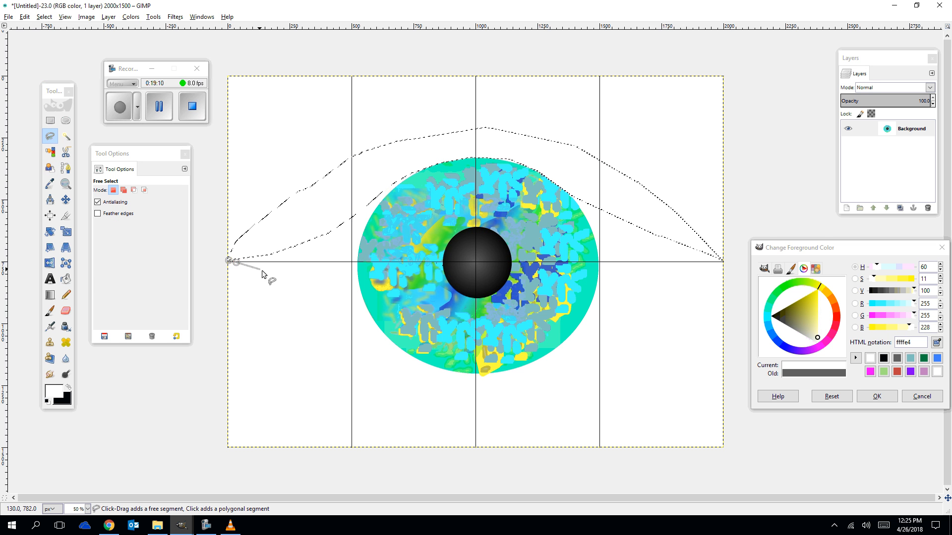
click(276, 280)
click(328, 305)
click(367, 331)
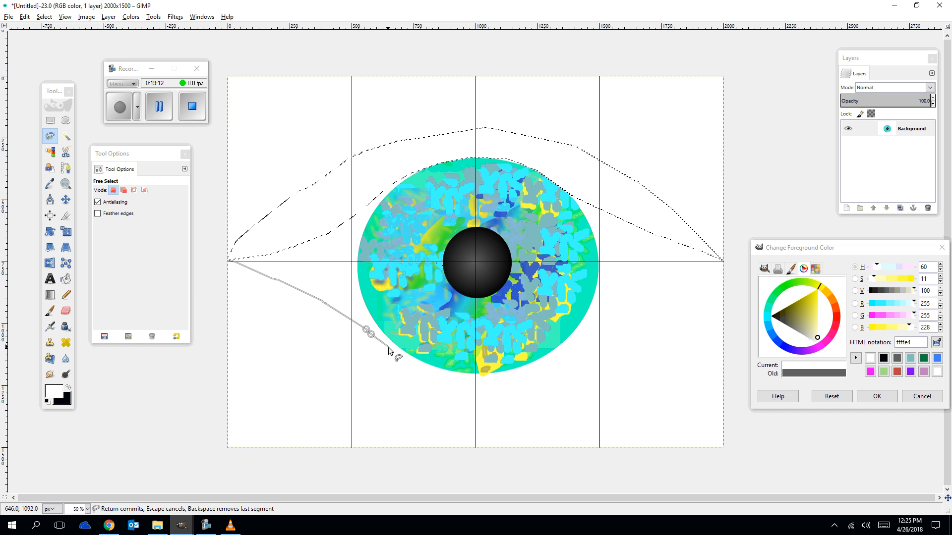
click(391, 350)
click(419, 368)
click(425, 370)
click(459, 381)
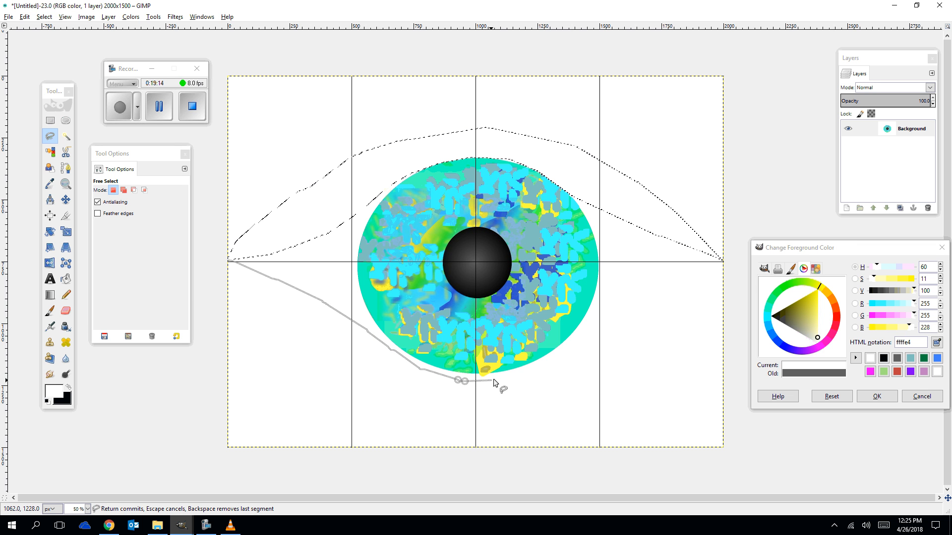
click(500, 379)
click(548, 366)
click(583, 338)
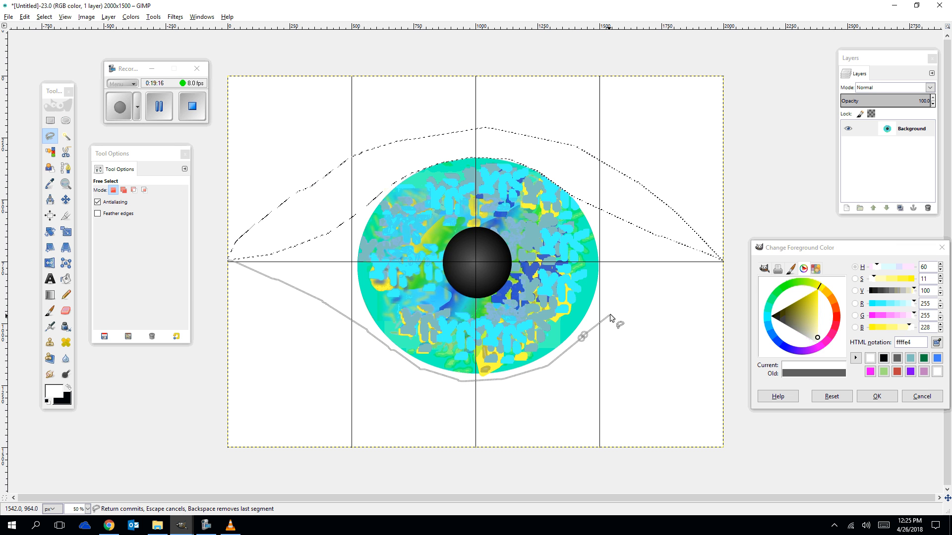
click(614, 310)
click(659, 286)
click(695, 264)
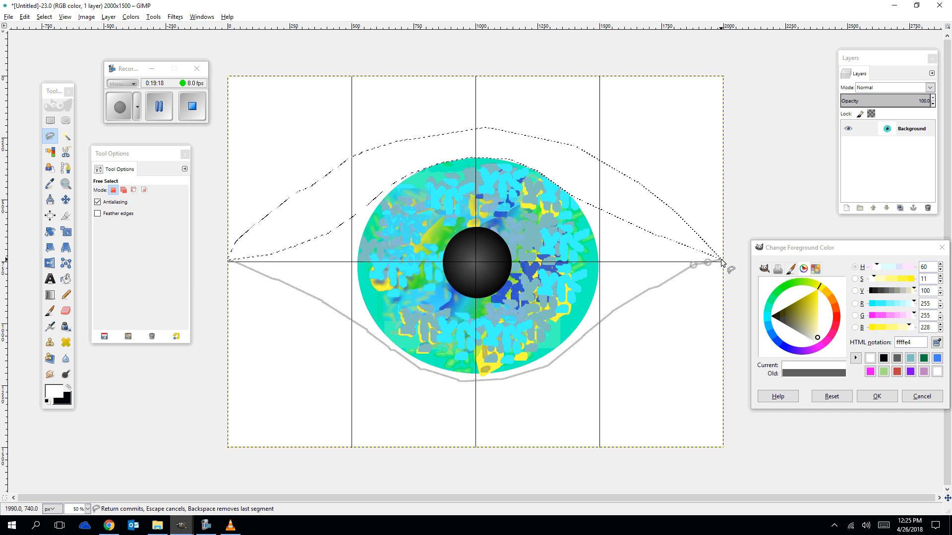
click(721, 260)
mouse_move(670, 320)
mouse_down()
mouse_move(570, 396)
mouse_move(531, 409)
mouse_move(443, 412)
mouse_move(396, 396)
mouse_move(228, 261)
mouse_up()
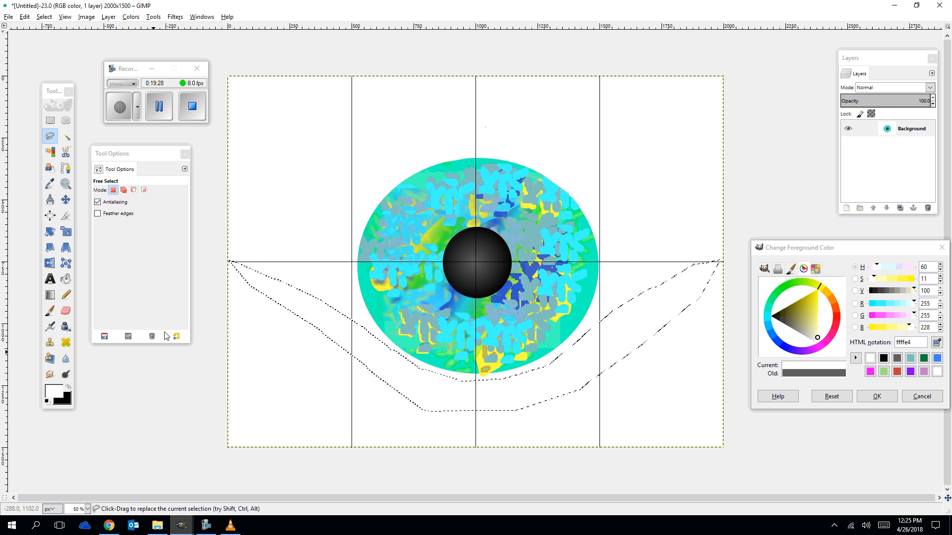
Bucket-fill the lower eyelid selection with the near-white ffffe4 foreground.
click(65, 281)
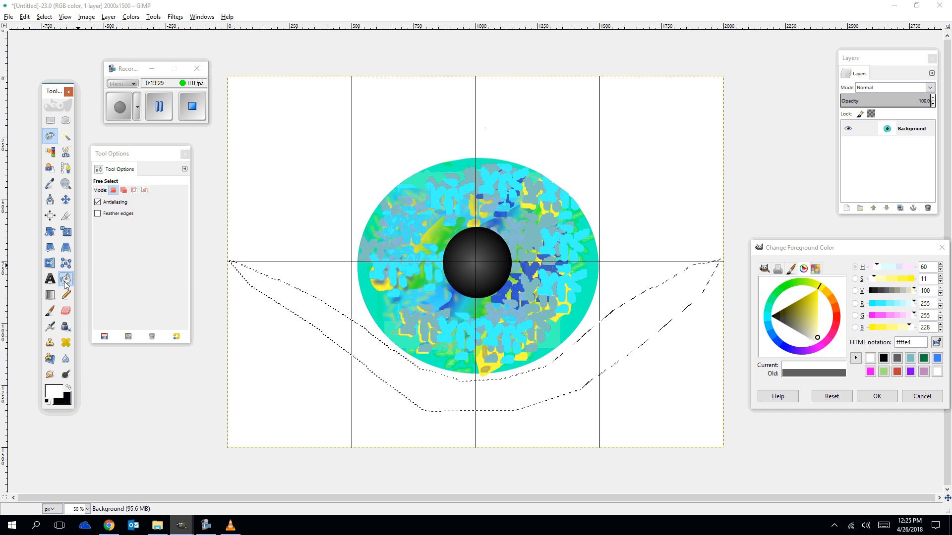
click(399, 371)
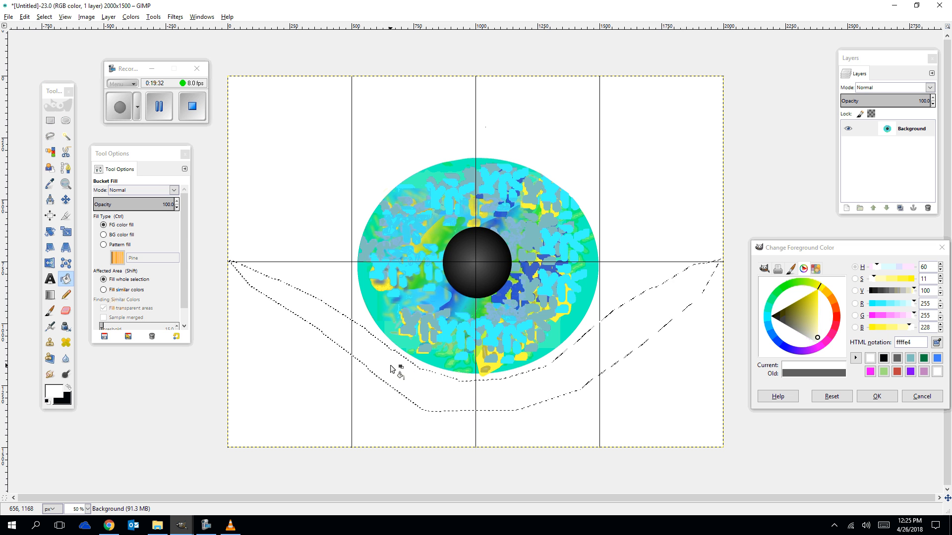
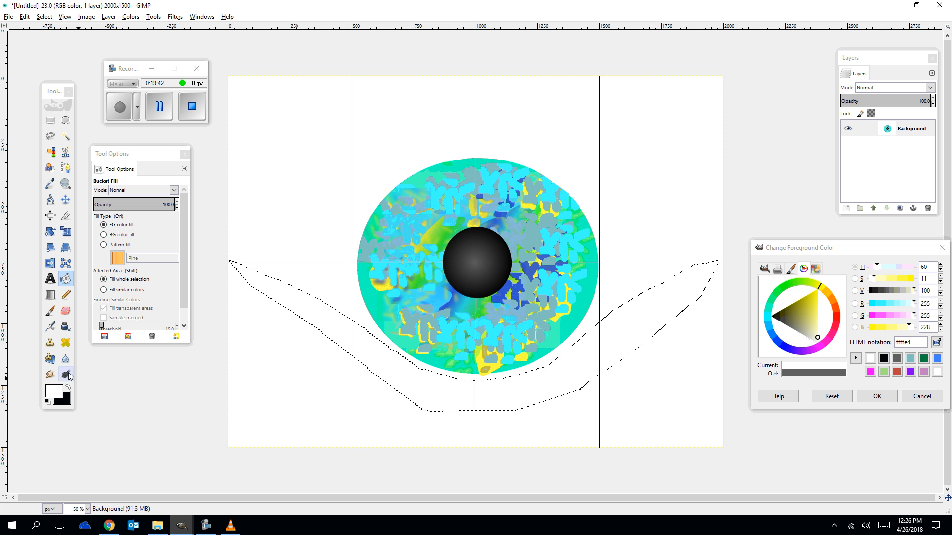
Pick the Pencil tool with the Pencil Scratch brush and swap to a black foreground colour.
click(65, 294)
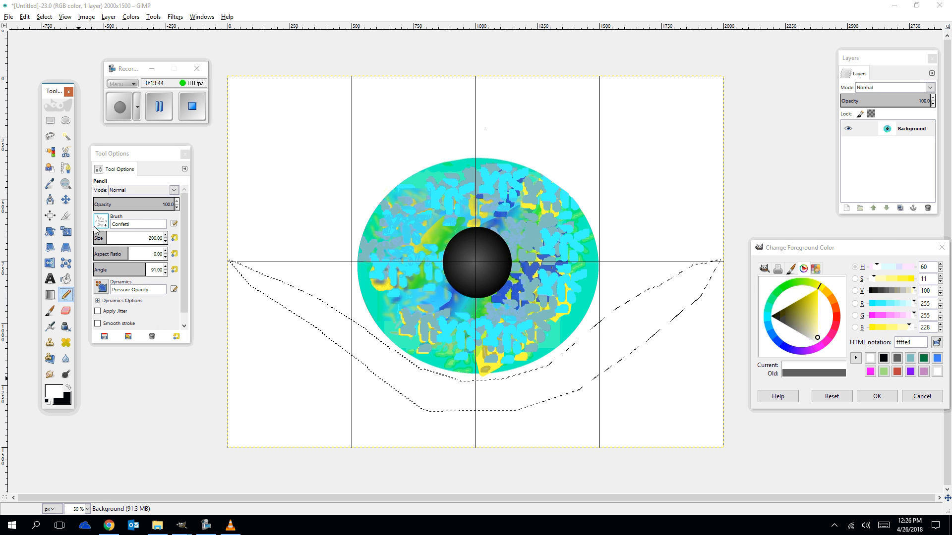
click(102, 222)
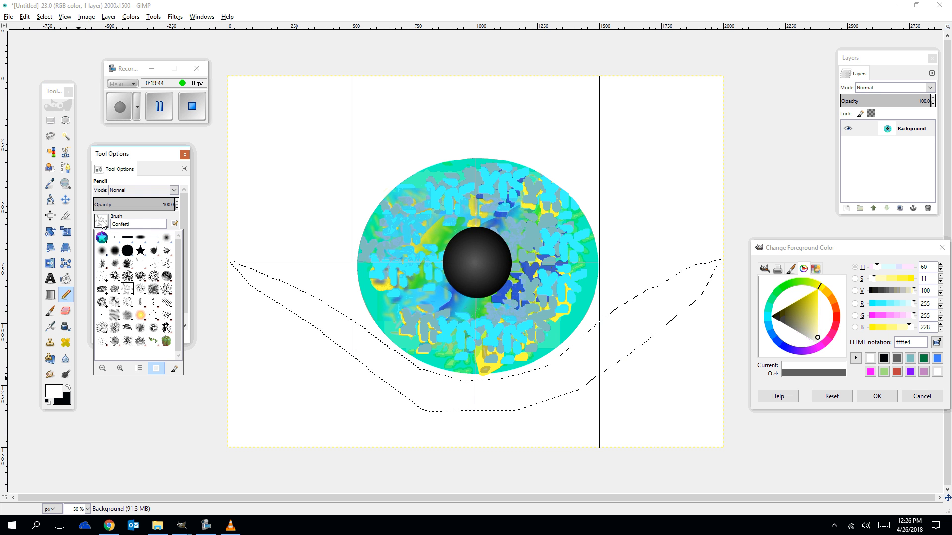
double_click(167, 302)
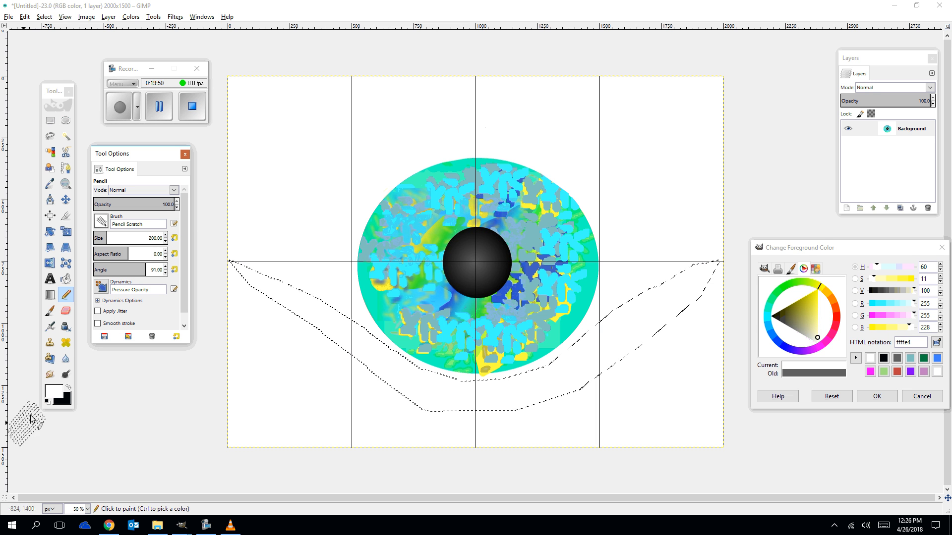
click(54, 392)
click(69, 388)
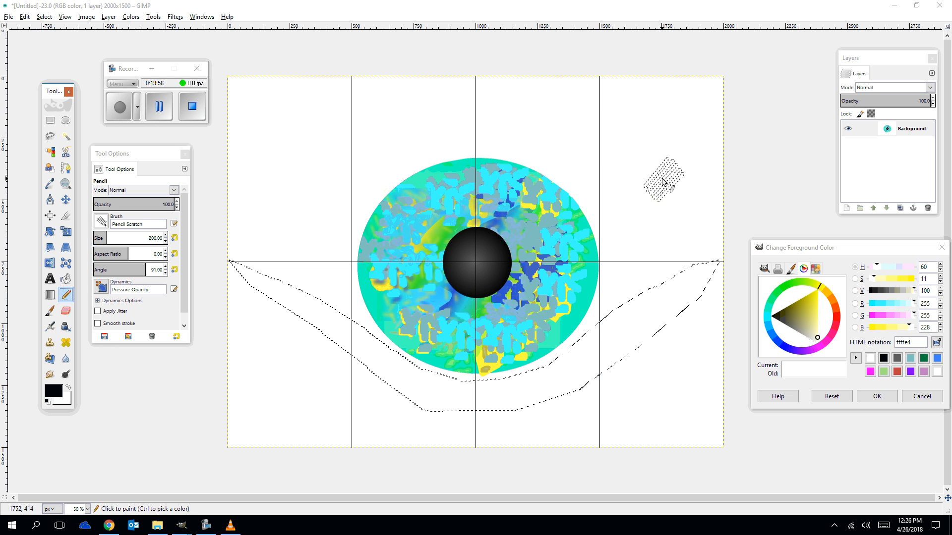
Replace the eyelid selection with a rectangle selection covering the whole canvas.
click(657, 181)
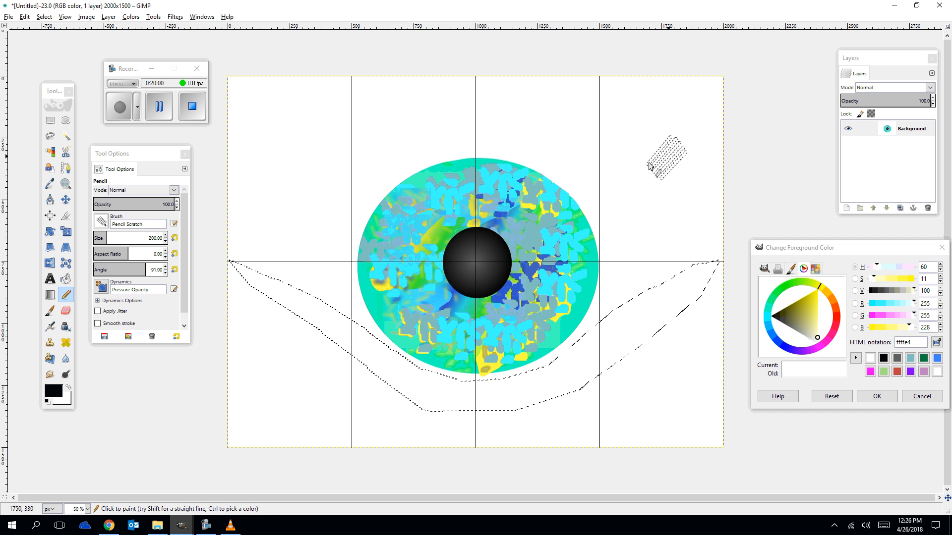
click(50, 120)
click(291, 136)
drag(221, 77, 724, 451)
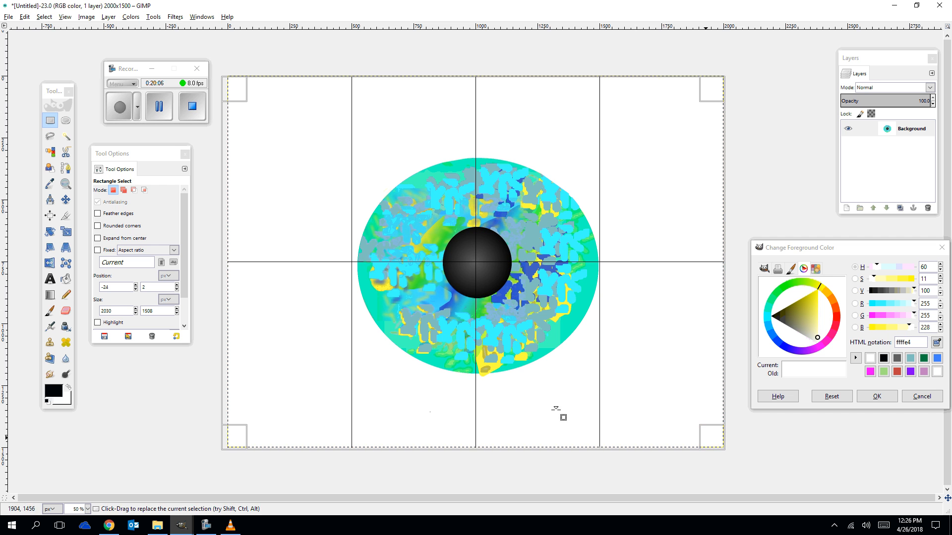
Paint scratchy lash strokes along the right part of the upper eyelid, lowering the brush angle to about 57 as it curves.
click(66, 294)
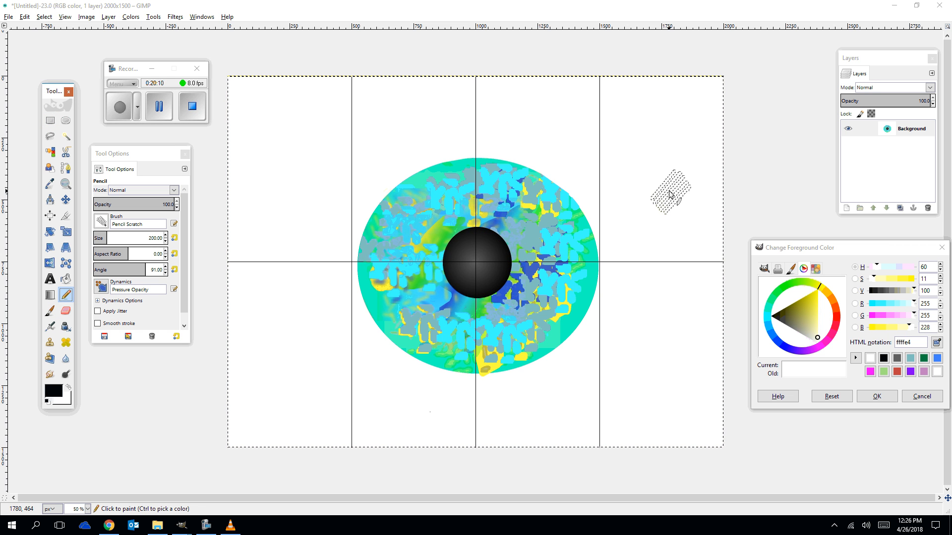
click(668, 193)
drag(646, 179, 586, 140)
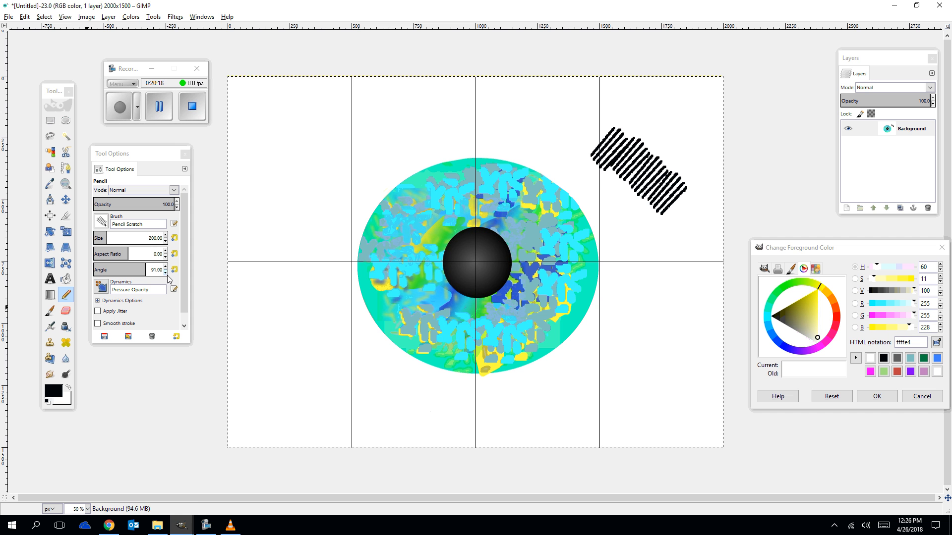
click(166, 273)
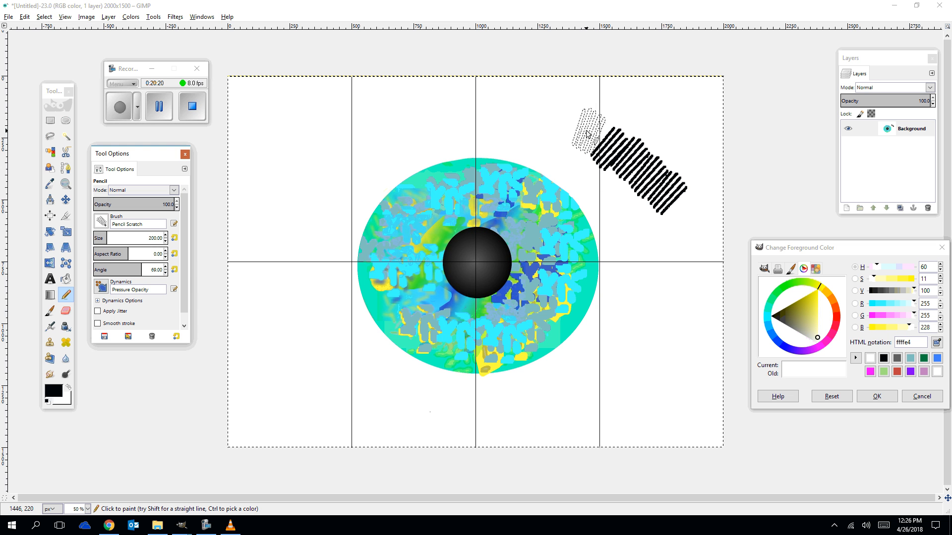
drag(586, 134, 514, 120)
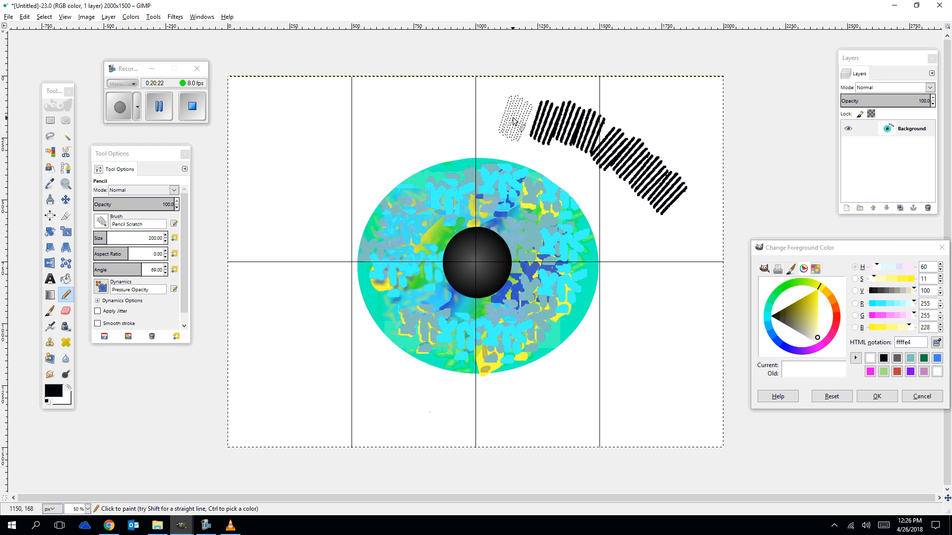
click(164, 271)
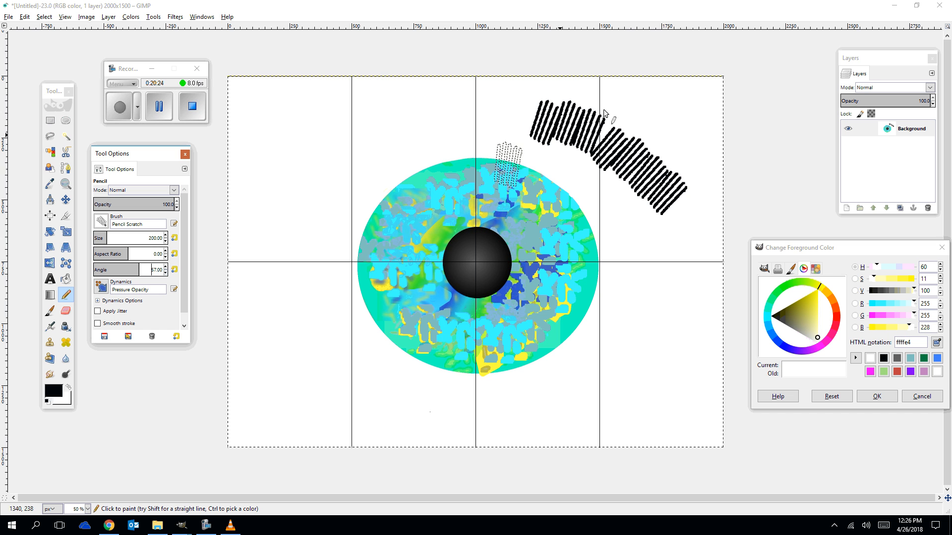
drag(518, 113, 465, 116)
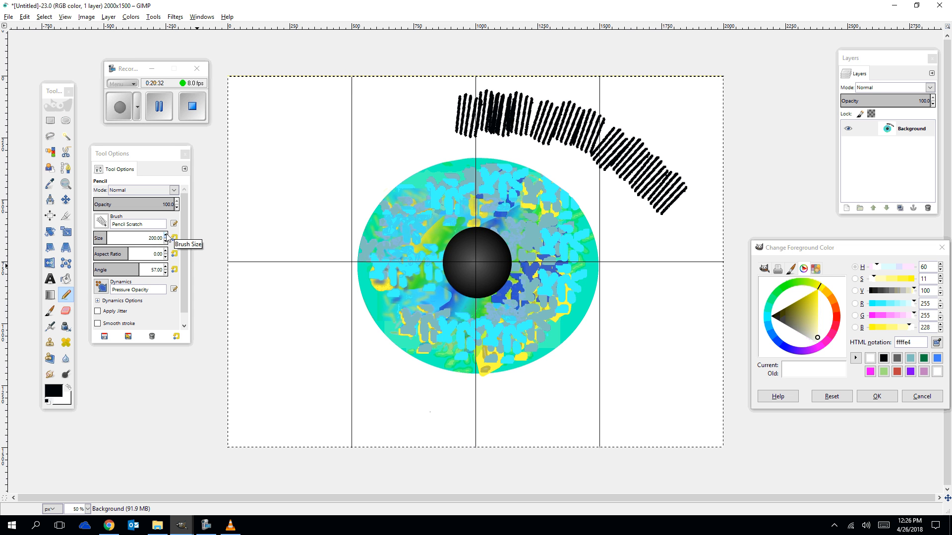
Continue the upper lash band leftwards to the canvas edge with angles 38 and 21, then extend its right end at angle 82.
click(165, 272)
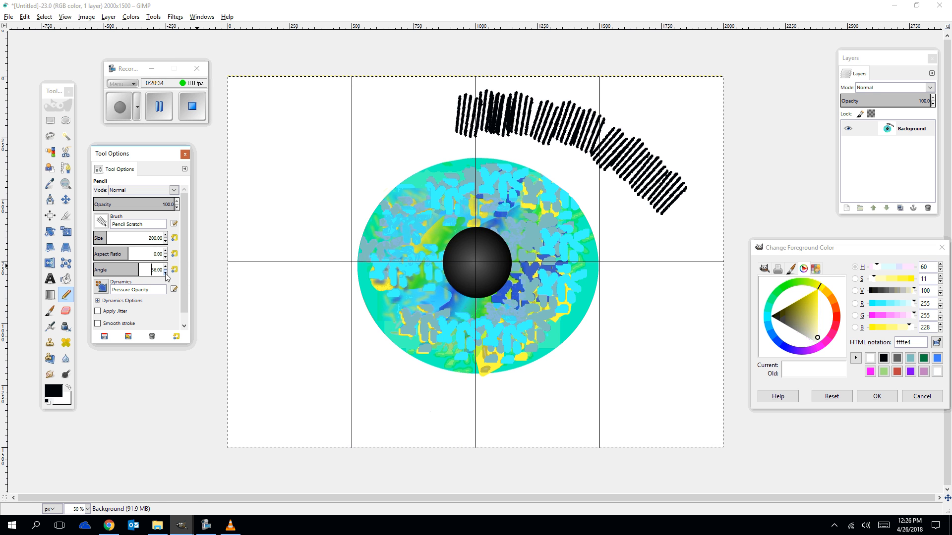
mouse_move(471, 135)
mouse_down()
mouse_move(438, 117)
mouse_move(381, 131)
mouse_up()
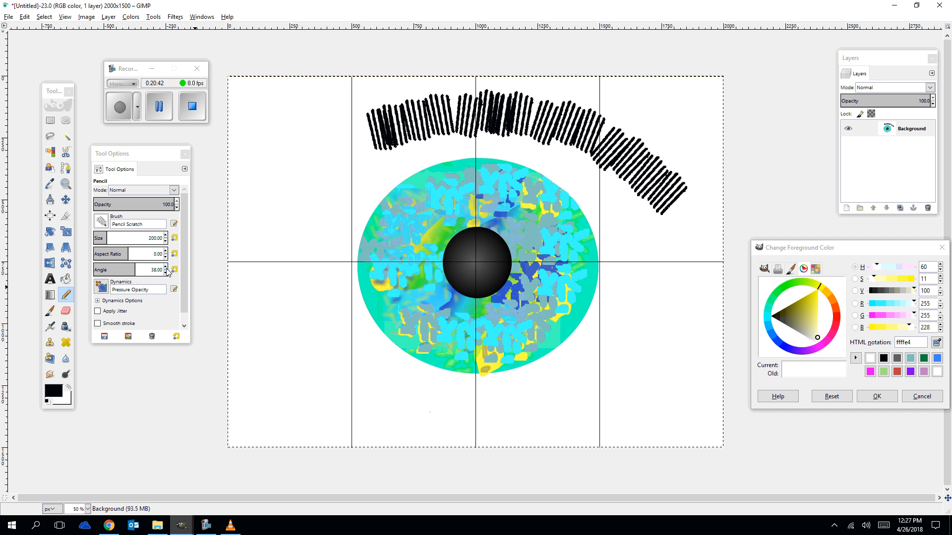
click(166, 273)
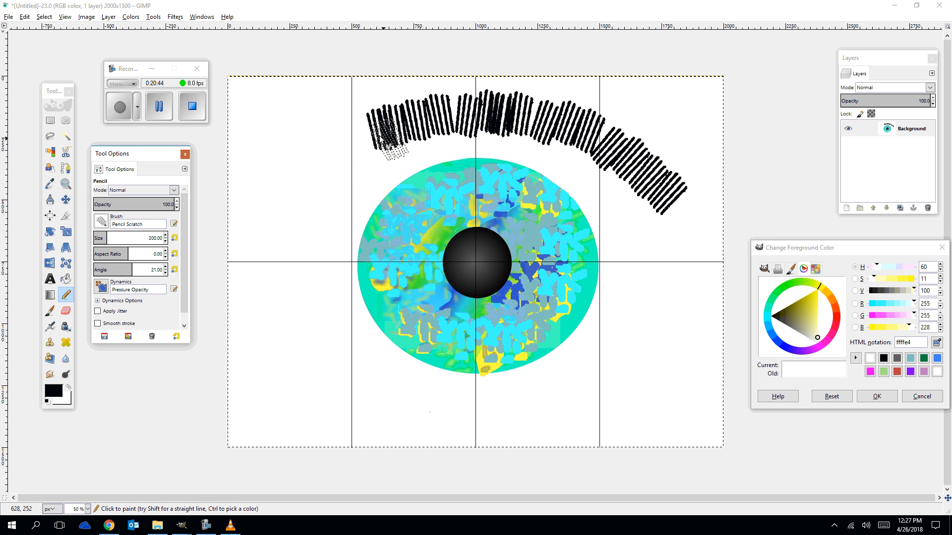
drag(356, 144, 233, 233)
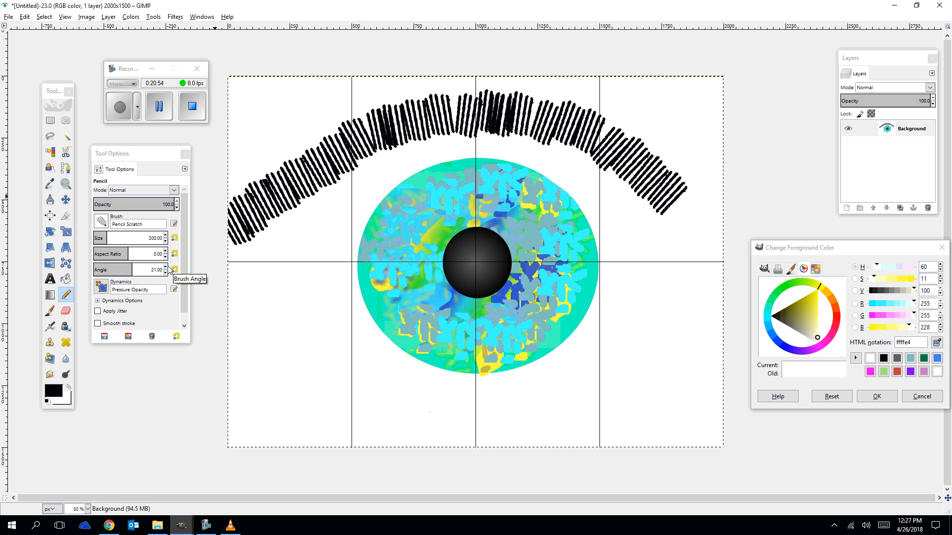
click(167, 268)
click(167, 267)
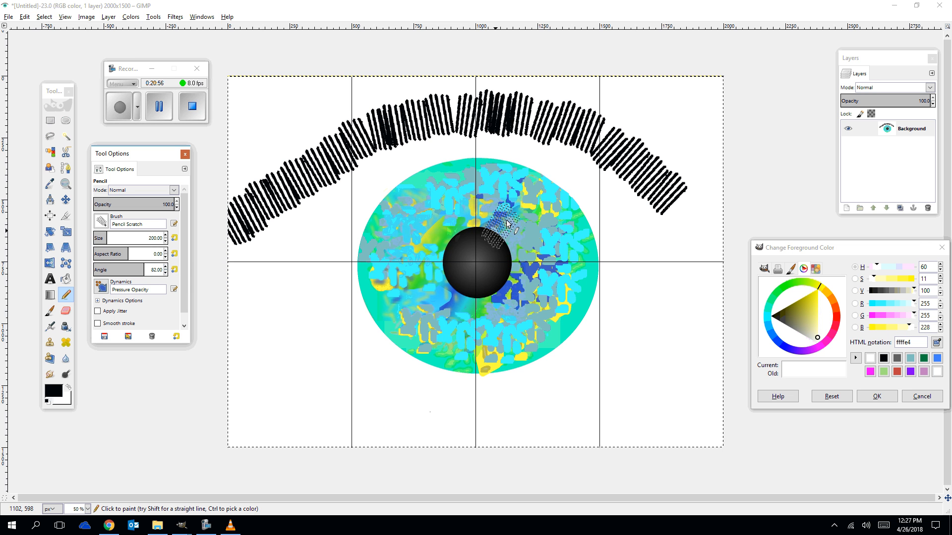
drag(679, 201, 702, 219)
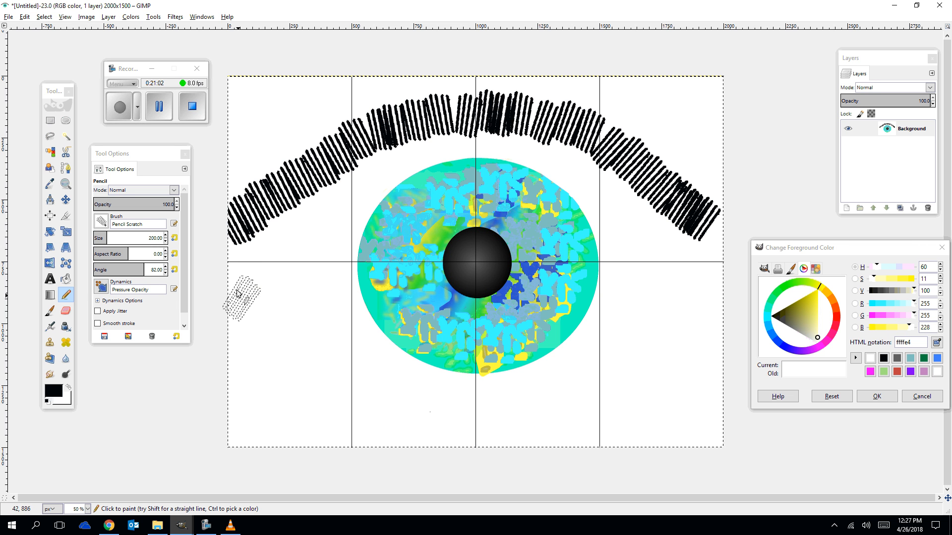
Reduce the brush size to 100 and paint the lower lash band from the left edge down toward the bottom.
click(165, 241)
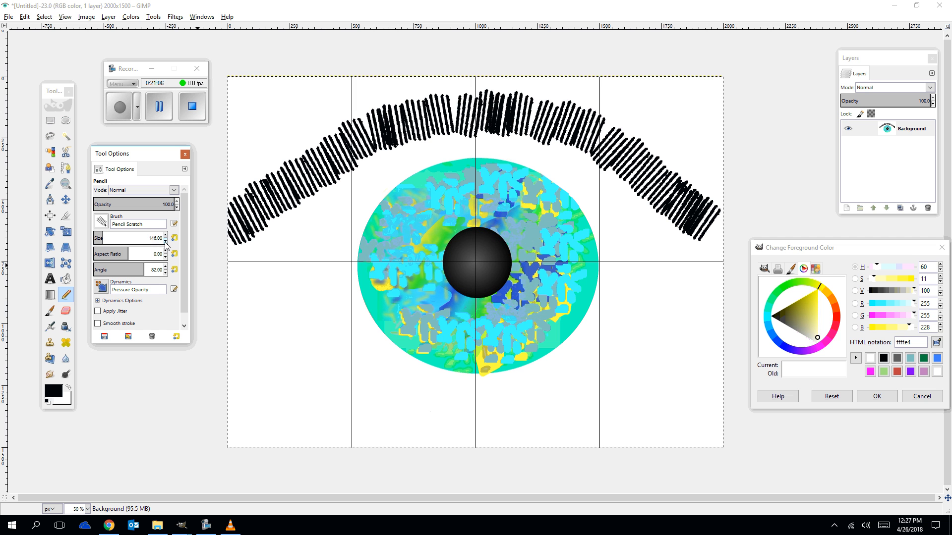
click(165, 242)
click(166, 242)
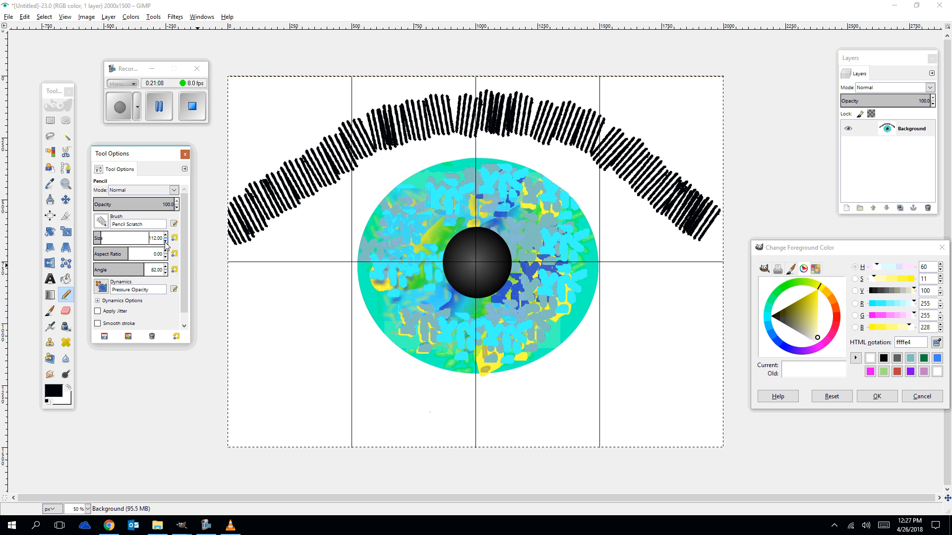
click(166, 242)
mouse_move(250, 292)
mouse_down()
mouse_move(233, 278)
mouse_move(425, 421)
mouse_up()
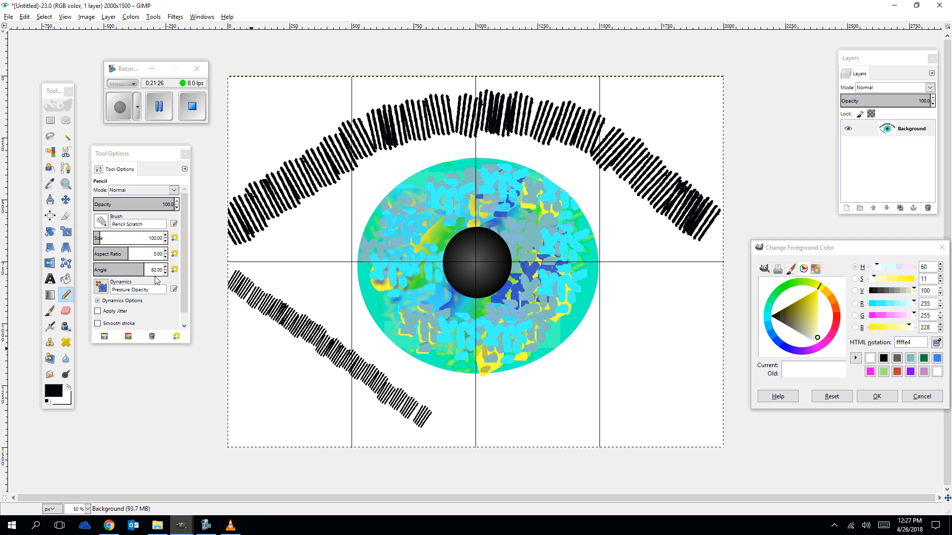
Continue the lower lash band along the bottom and up to the right edge, lowering the brush angle to 18.
click(165, 267)
click(166, 267)
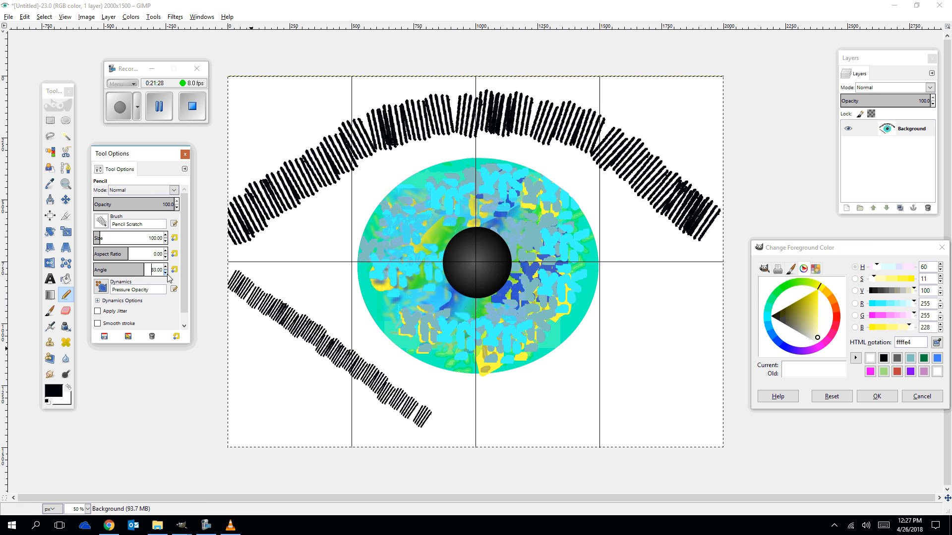
scroll(165, 270, down, 20)
drag(432, 420, 452, 424)
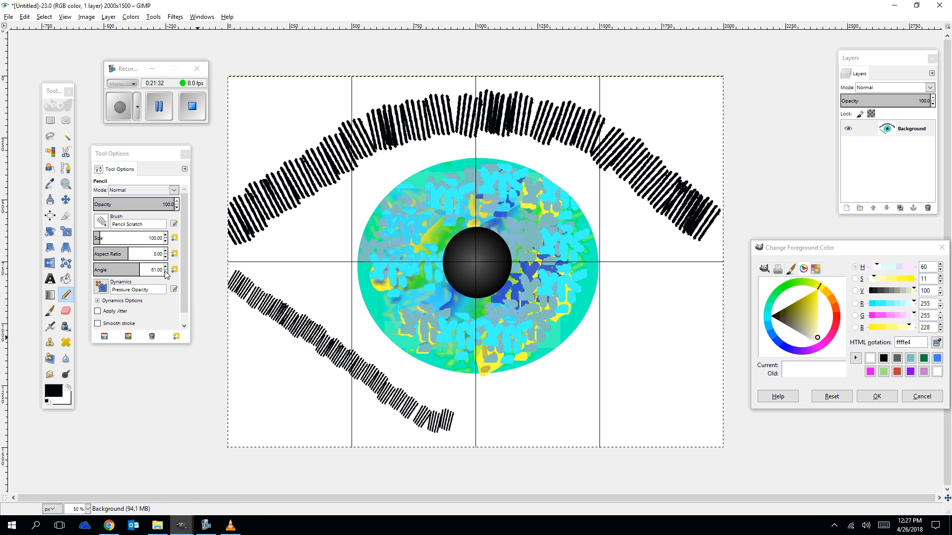
scroll(165, 271, down, 18)
drag(449, 421, 529, 420)
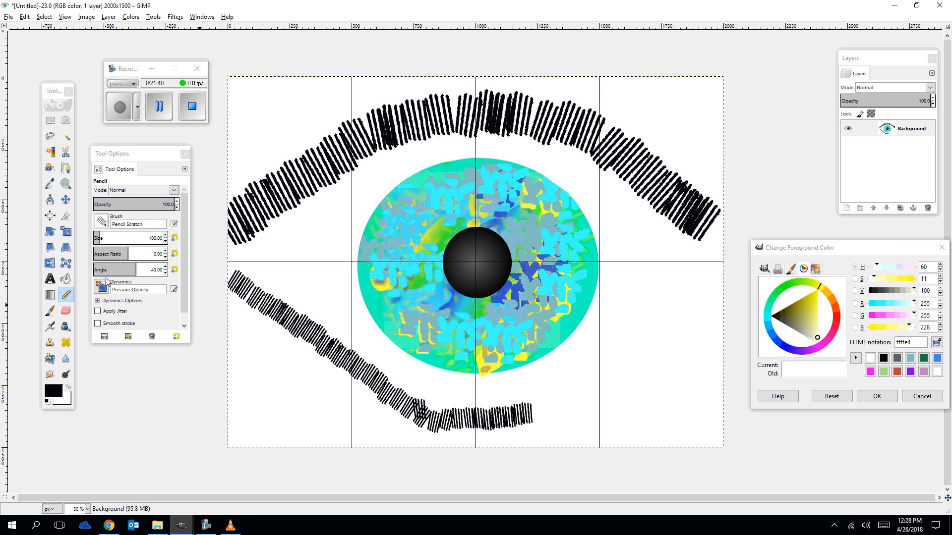
click(167, 273)
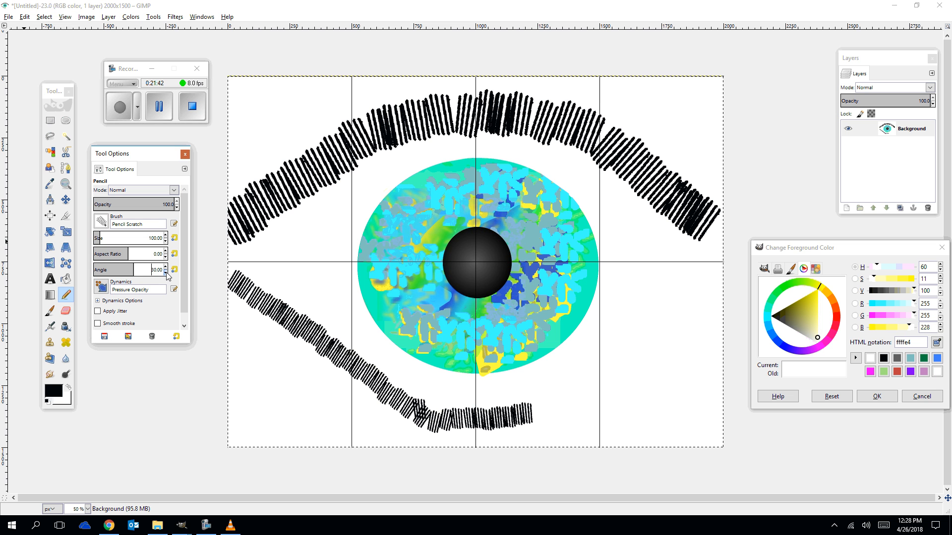
click(538, 410)
mouse_move(538, 416)
mouse_down()
mouse_move(658, 342)
mouse_move(714, 275)
mouse_up()
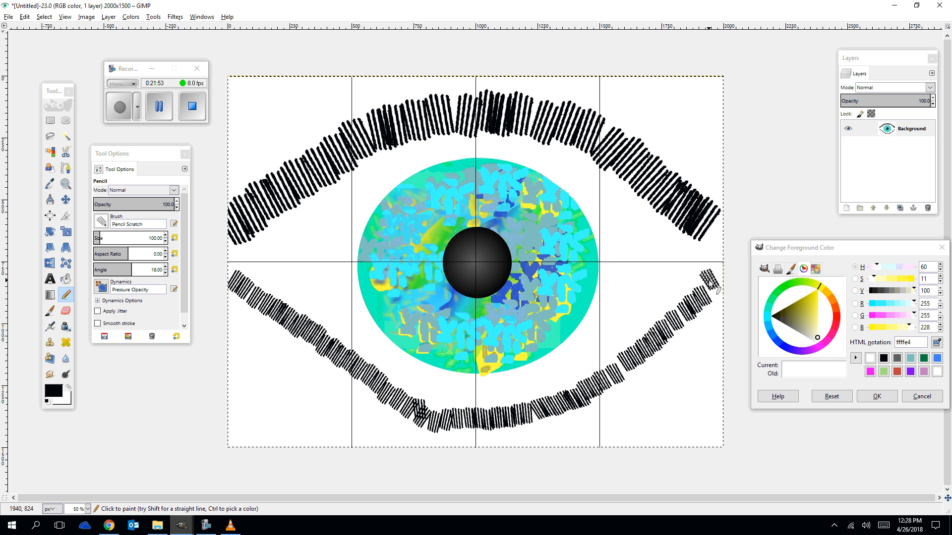
Blur a small patch on the iris's upper left with the Blur / Sharpen tool.
click(66, 360)
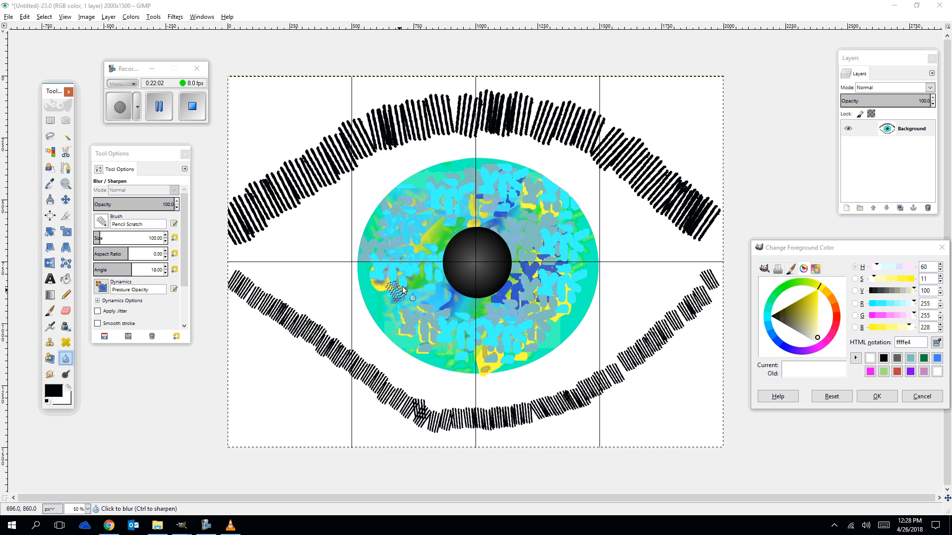
drag(400, 252, 416, 214)
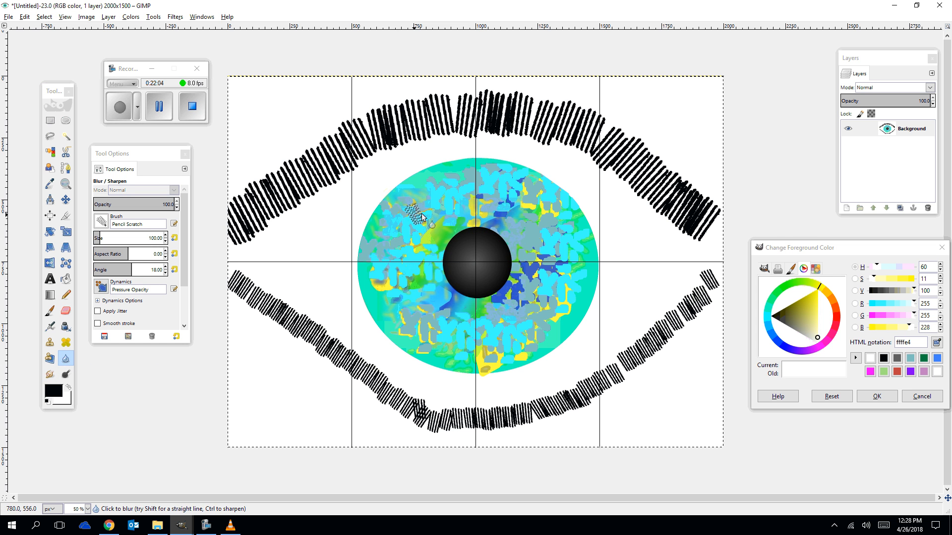
Draw an elliptical selection around the iris, adjusting it to about 992 × 906 px.
click(66, 121)
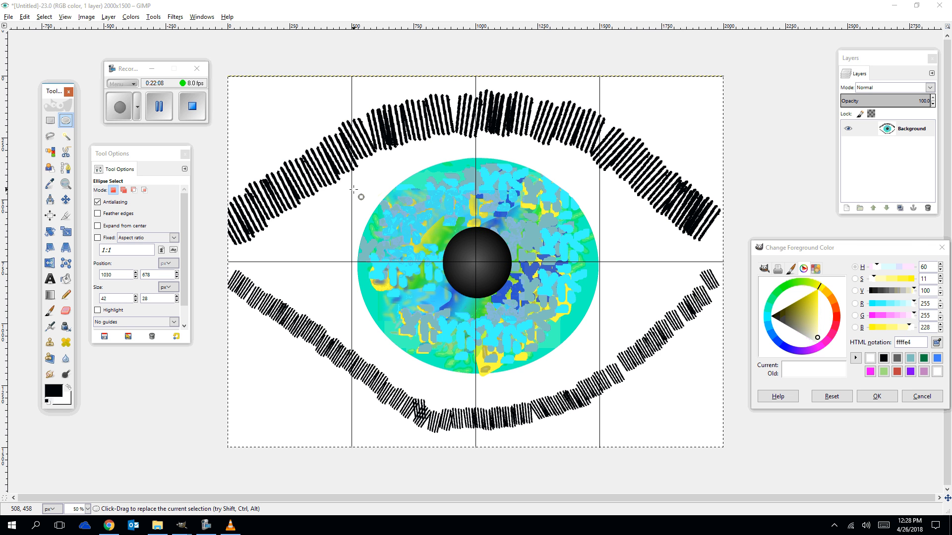
drag(371, 169, 594, 381)
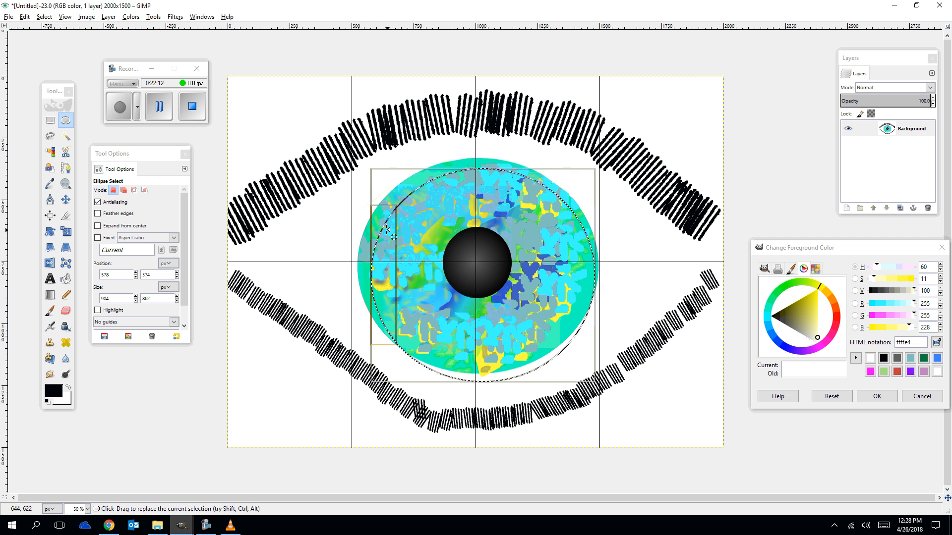
drag(386, 214, 368, 214)
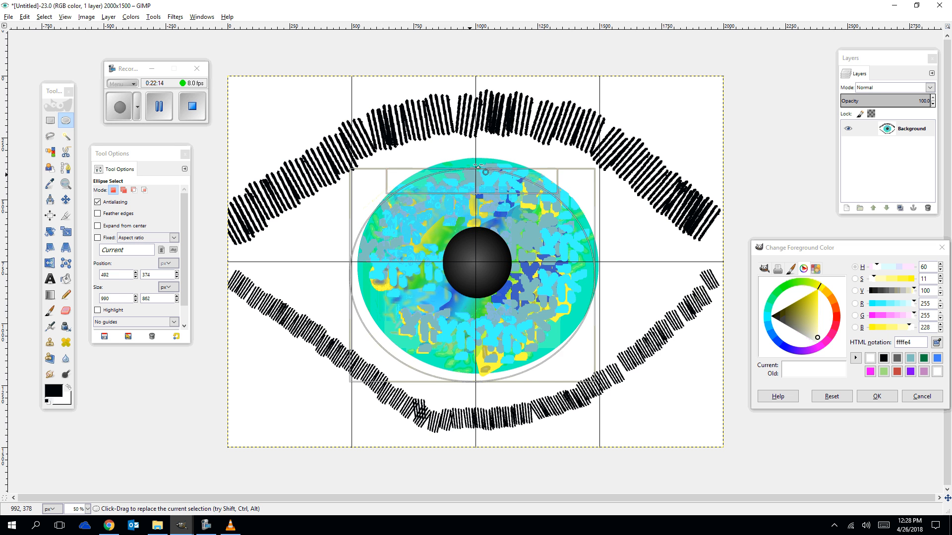
drag(491, 176, 494, 165)
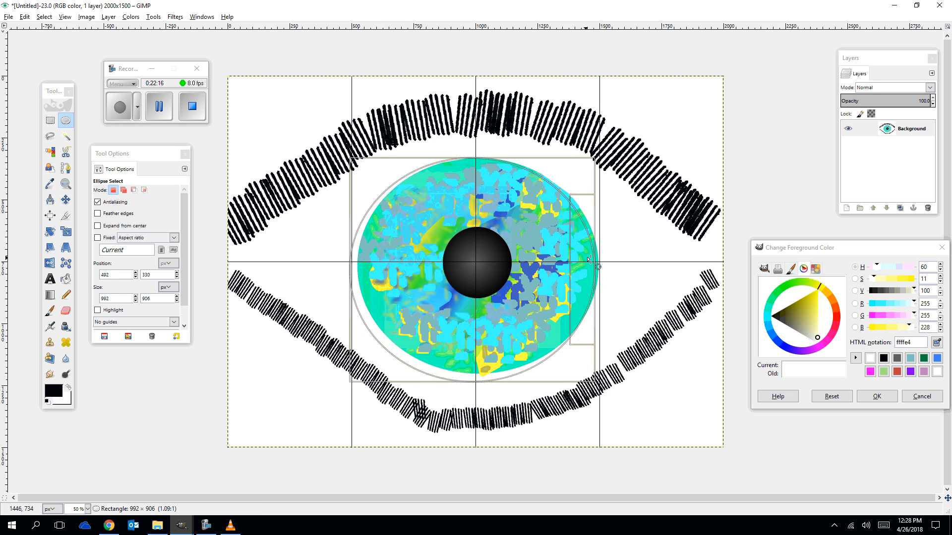
drag(592, 262, 603, 262)
Smudge the iris colours inside the elliptical selection using the Smudge tool with the 2. Block 01 brush.
click(50, 374)
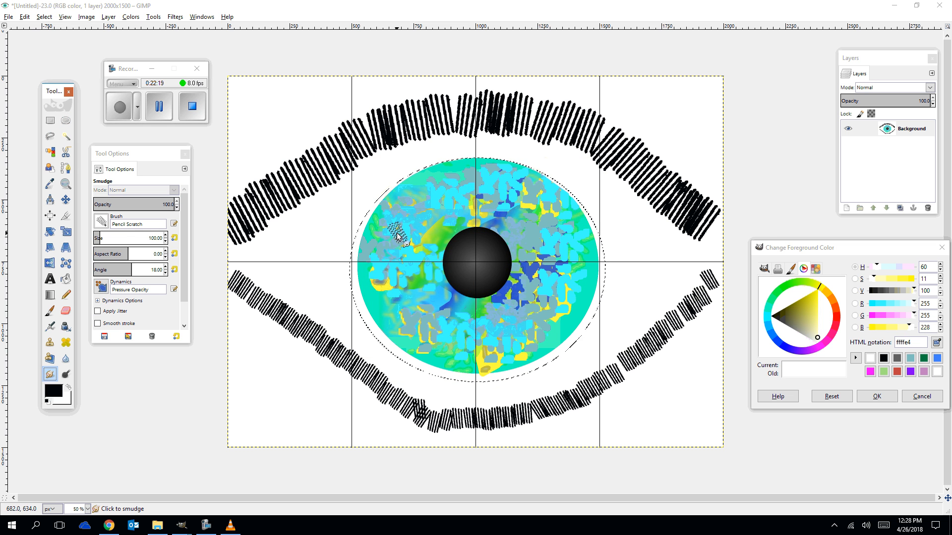
click(102, 221)
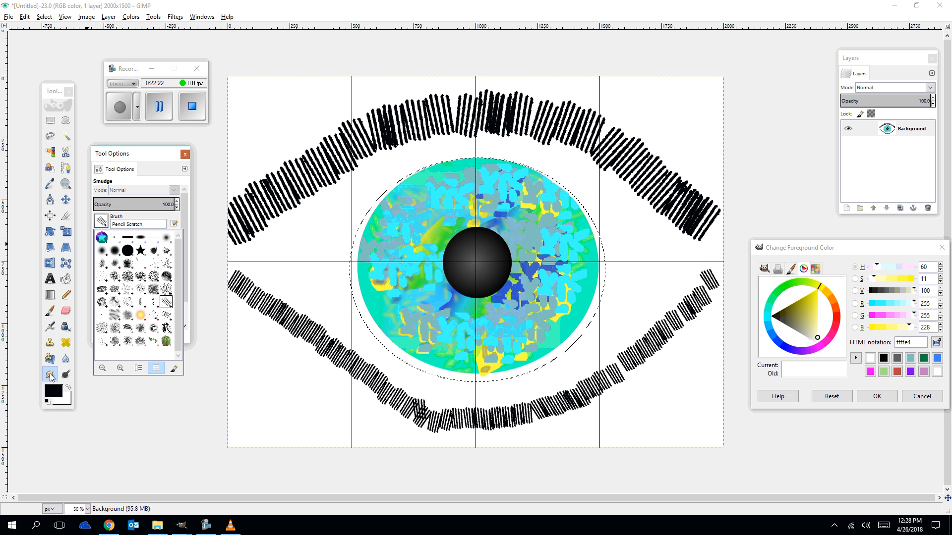
click(128, 238)
click(408, 228)
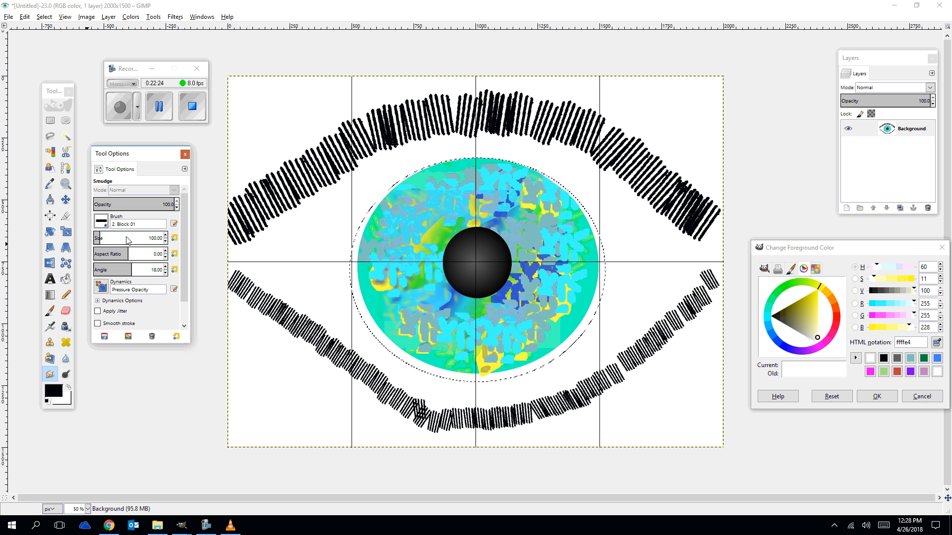
mouse_move(407, 228)
mouse_down()
mouse_move(385, 231)
mouse_move(439, 207)
mouse_move(416, 228)
mouse_move(476, 188)
mouse_move(491, 211)
mouse_move(576, 215)
mouse_move(550, 265)
mouse_move(553, 311)
mouse_move(442, 339)
mouse_move(397, 274)
mouse_move(375, 280)
mouse_move(443, 233)
mouse_move(447, 208)
mouse_move(403, 274)
mouse_move(390, 318)
mouse_move(479, 324)
mouse_move(539, 303)
mouse_move(579, 262)
mouse_move(549, 283)
mouse_move(552, 272)
mouse_move(528, 241)
mouse_move(545, 200)
mouse_move(524, 172)
mouse_move(450, 176)
mouse_move(429, 168)
mouse_move(442, 166)
mouse_move(377, 210)
mouse_move(365, 304)
mouse_up()
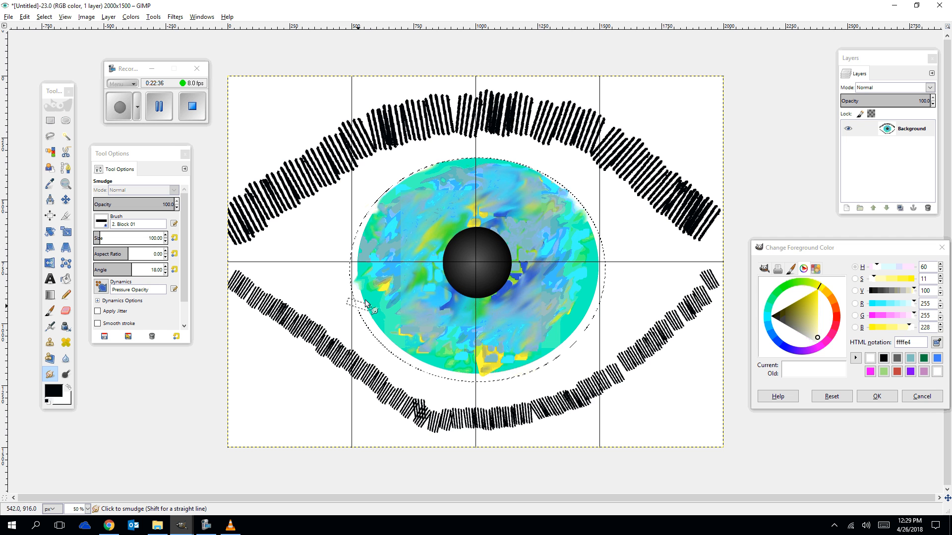
drag(393, 268, 437, 220)
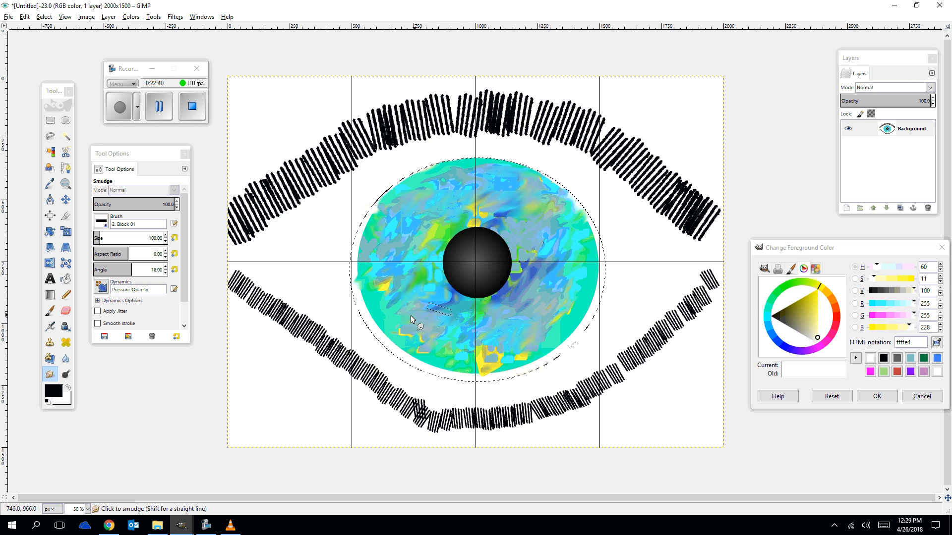
drag(441, 358, 390, 320)
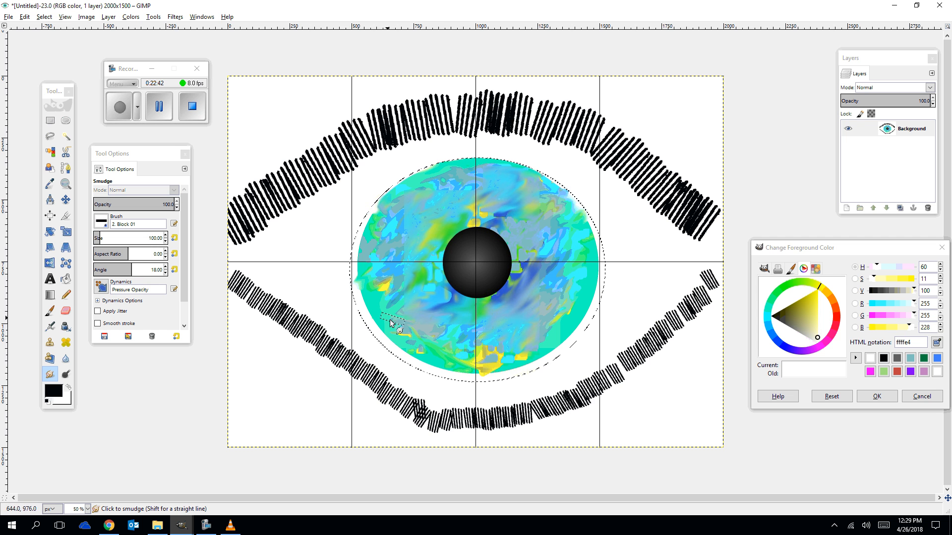
mouse_move(437, 353)
mouse_down()
mouse_move(420, 334)
mouse_move(560, 344)
mouse_move(479, 319)
mouse_move(534, 316)
mouse_move(592, 276)
mouse_move(566, 244)
mouse_move(584, 208)
mouse_move(563, 196)
mouse_move(527, 209)
mouse_move(395, 193)
mouse_move(515, 211)
mouse_move(489, 172)
mouse_move(464, 178)
mouse_move(509, 177)
mouse_move(403, 215)
mouse_up()
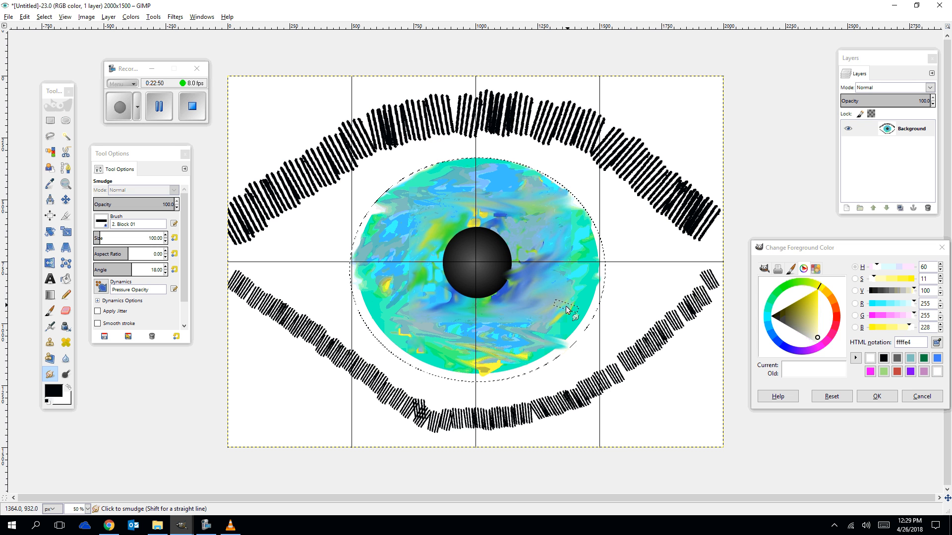
mouse_move(560, 316)
mouse_down()
mouse_move(574, 276)
mouse_move(567, 254)
mouse_move(490, 261)
mouse_move(544, 254)
mouse_move(509, 356)
mouse_move(438, 331)
mouse_move(576, 291)
mouse_move(604, 267)
mouse_up()
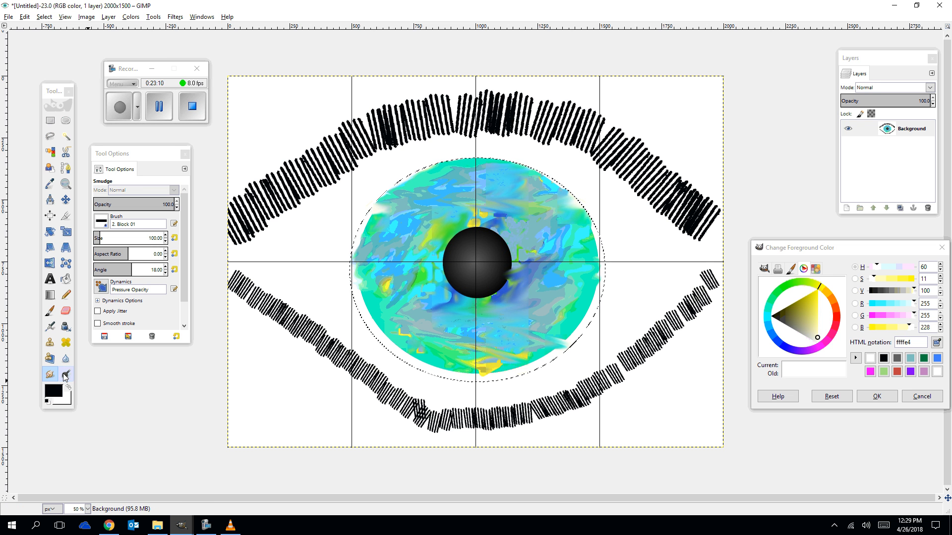
Dodge several patches around the iris with the Dodge / Burn tool to lighten them.
click(64, 373)
drag(424, 317, 446, 319)
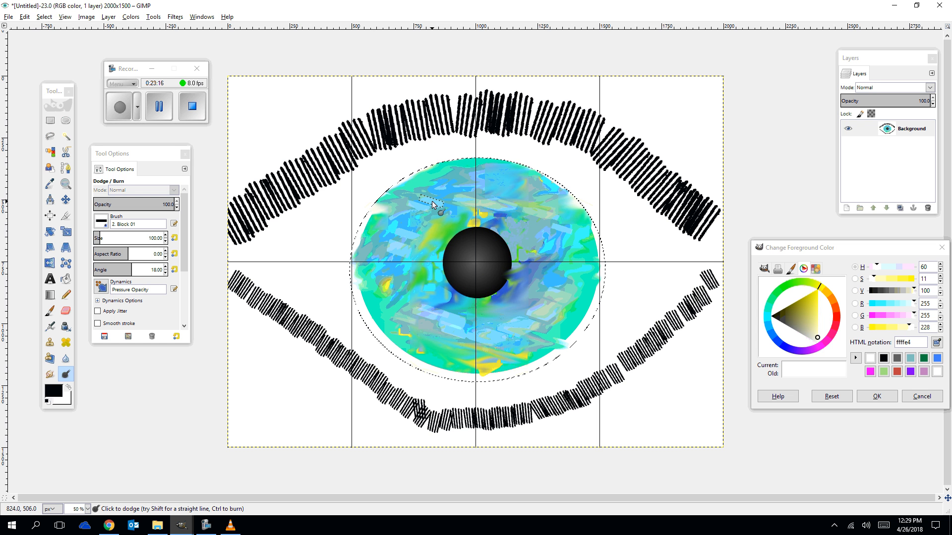
click(537, 243)
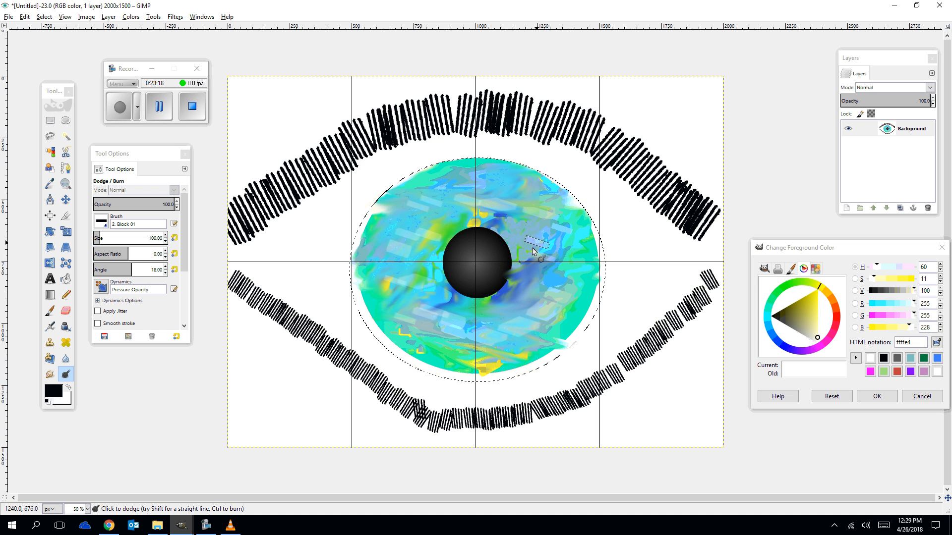
click(567, 241)
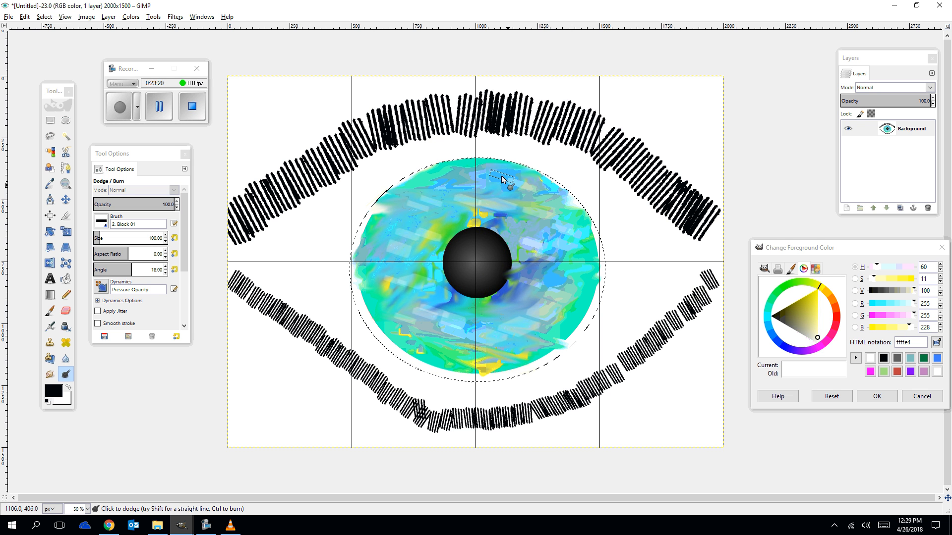
drag(501, 176, 443, 189)
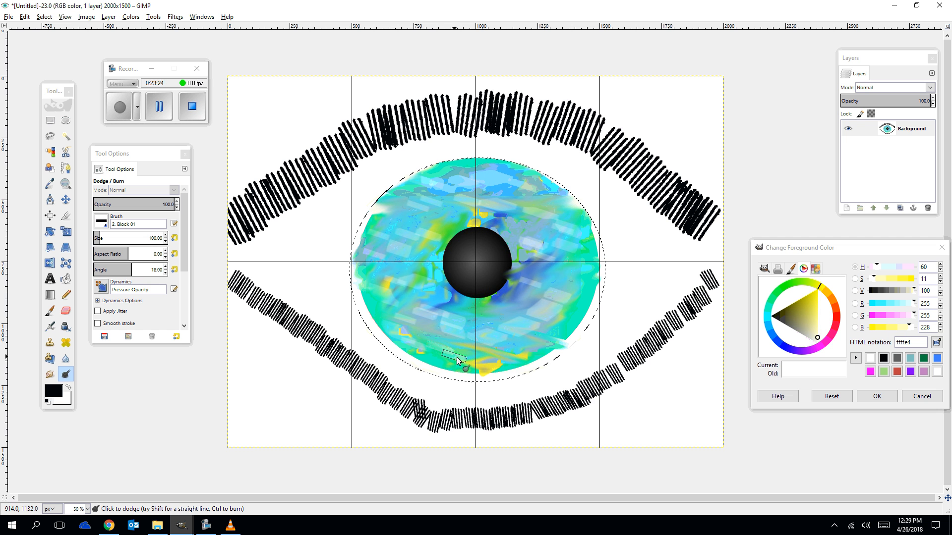
drag(572, 299, 587, 263)
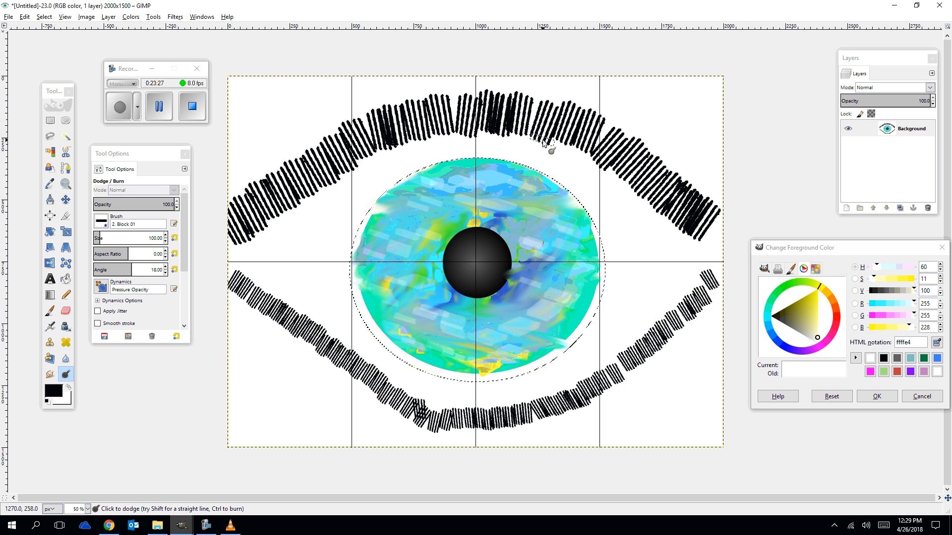
Switch to the Pencil with the Acrylic 01 brush and set the foreground colour to a bright blue.
click(49, 374)
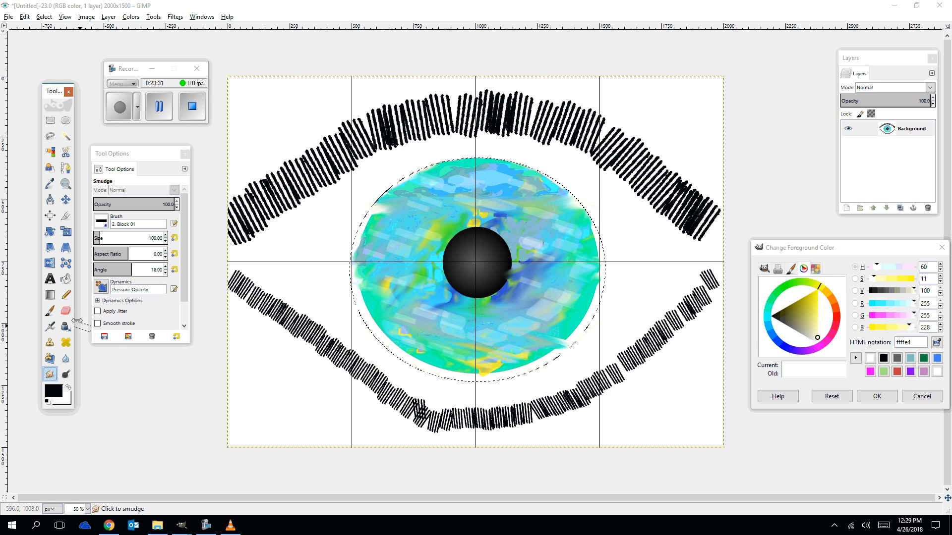
click(66, 294)
click(54, 392)
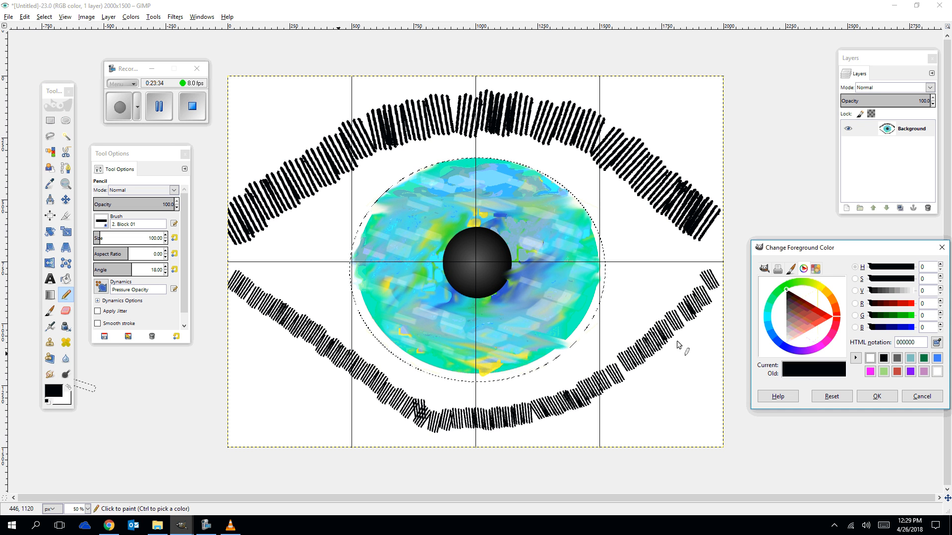
click(770, 325)
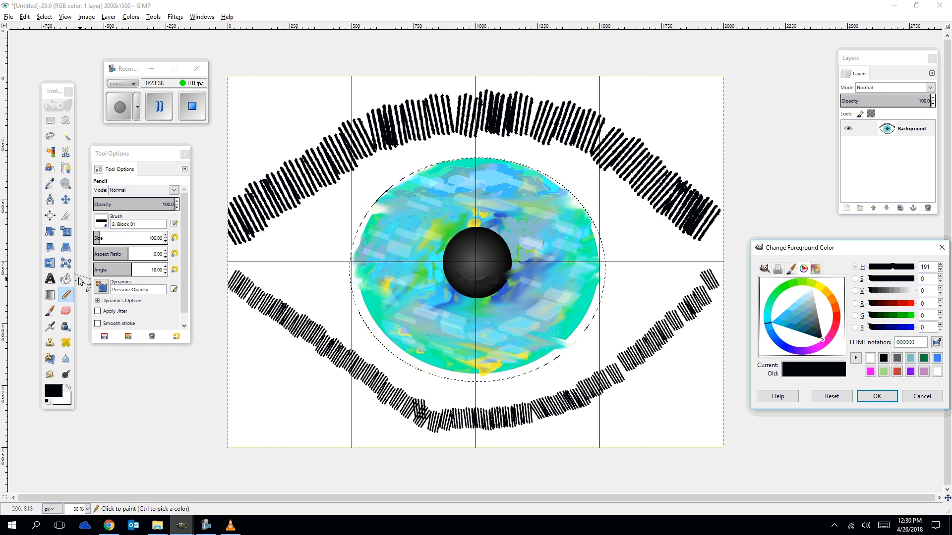
click(102, 223)
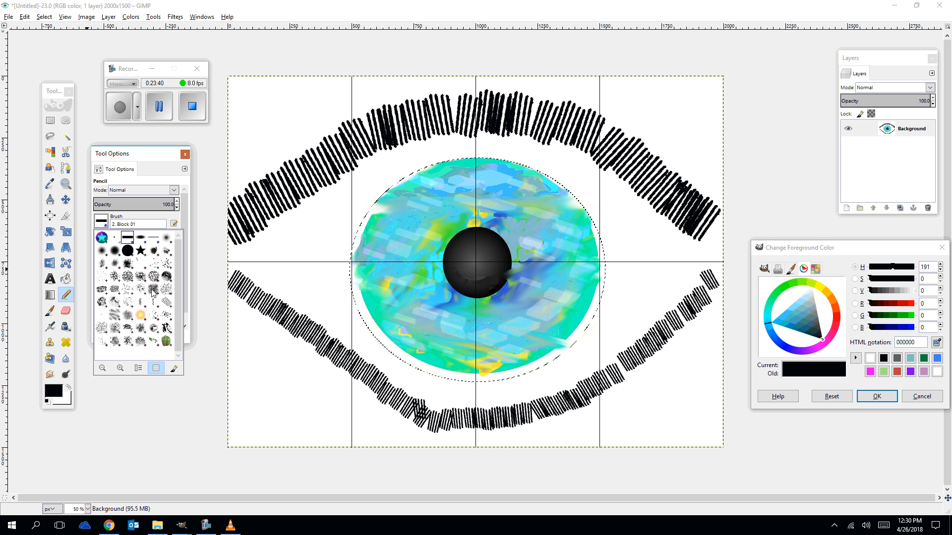
click(154, 254)
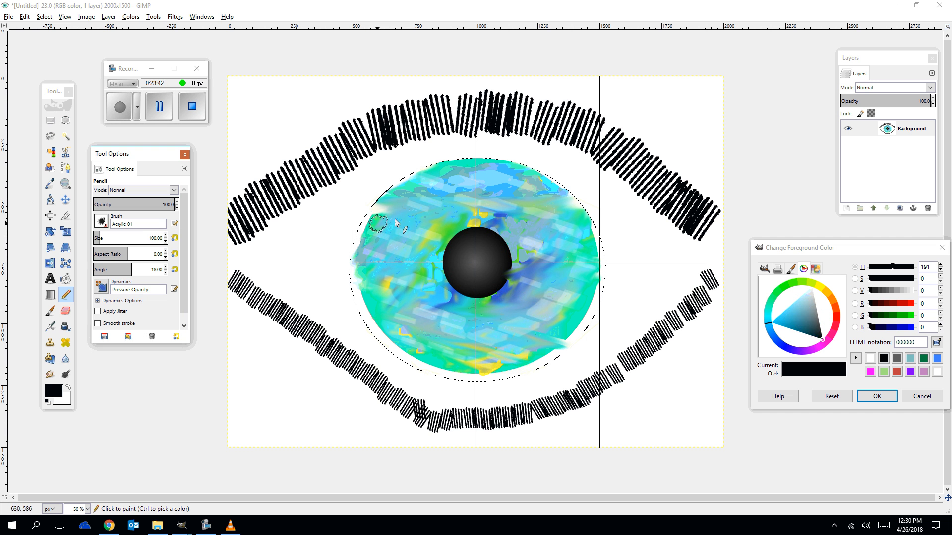
click(401, 218)
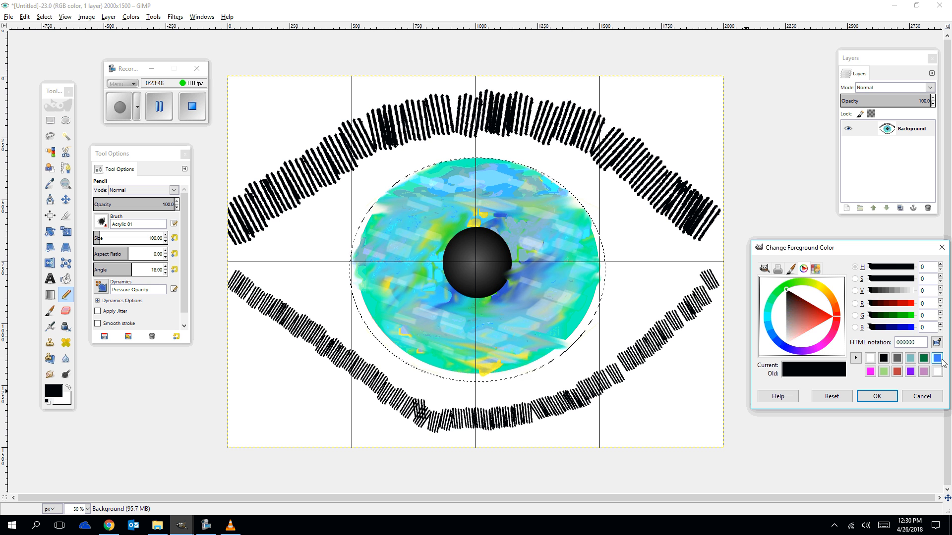
click(768, 328)
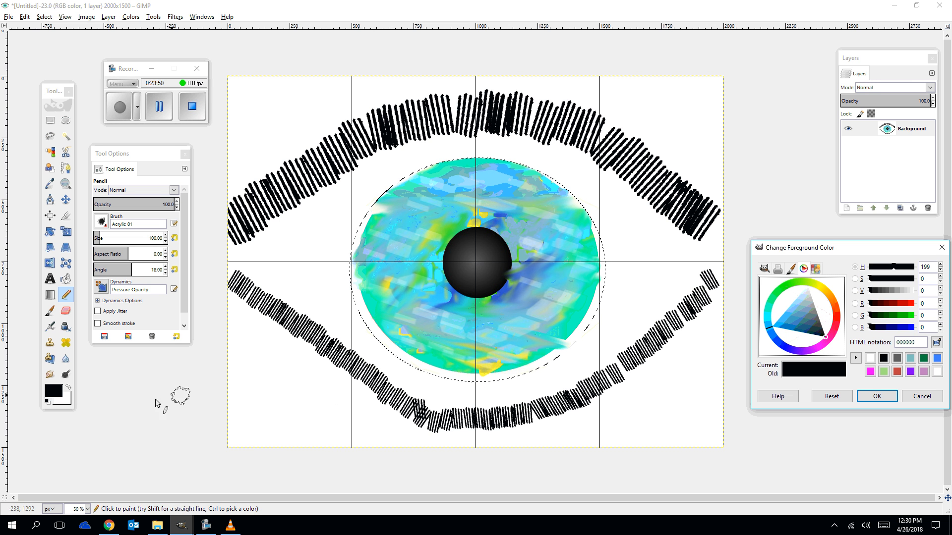
click(779, 322)
click(877, 396)
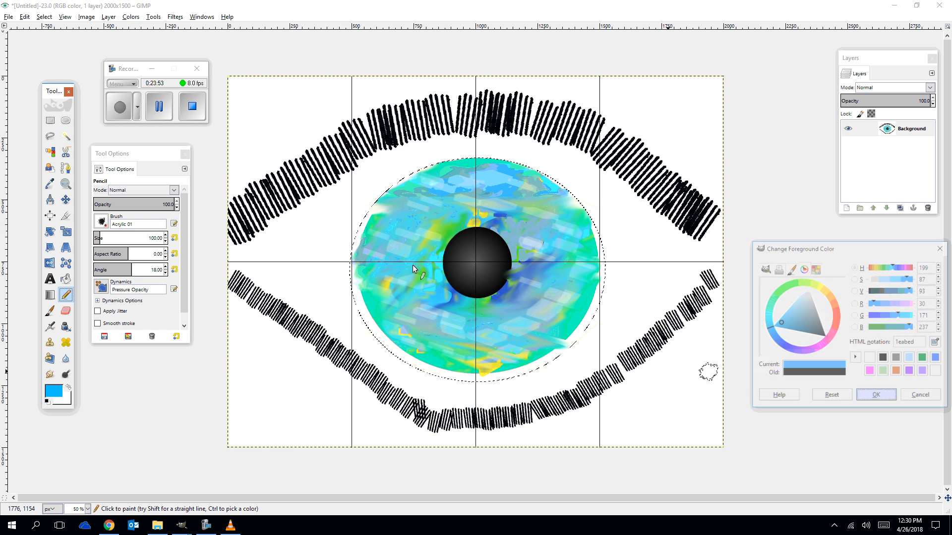
Stamp bright blue Acrylic blobs all around the iris with the Pencil.
click(392, 224)
click(480, 197)
click(519, 191)
click(548, 220)
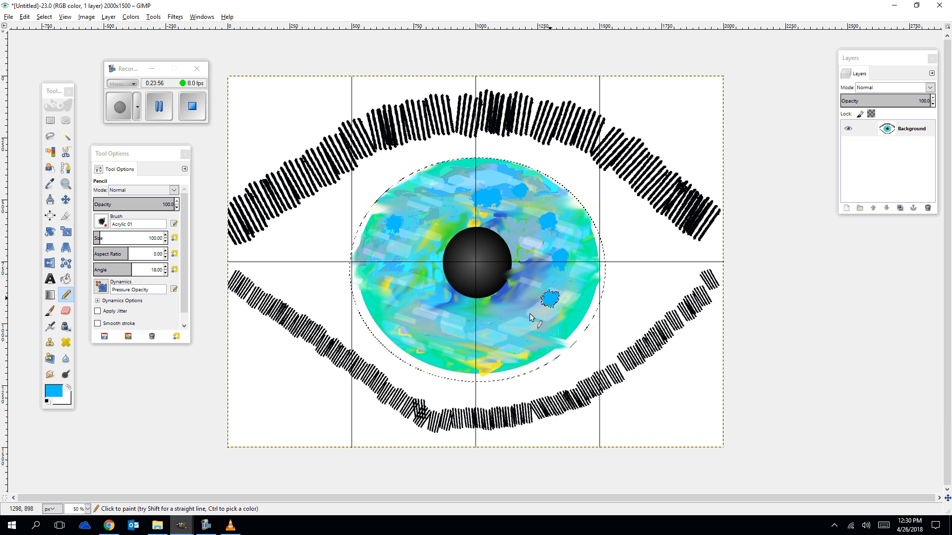
click(511, 323)
click(402, 351)
click(407, 281)
click(424, 235)
click(443, 190)
click(472, 180)
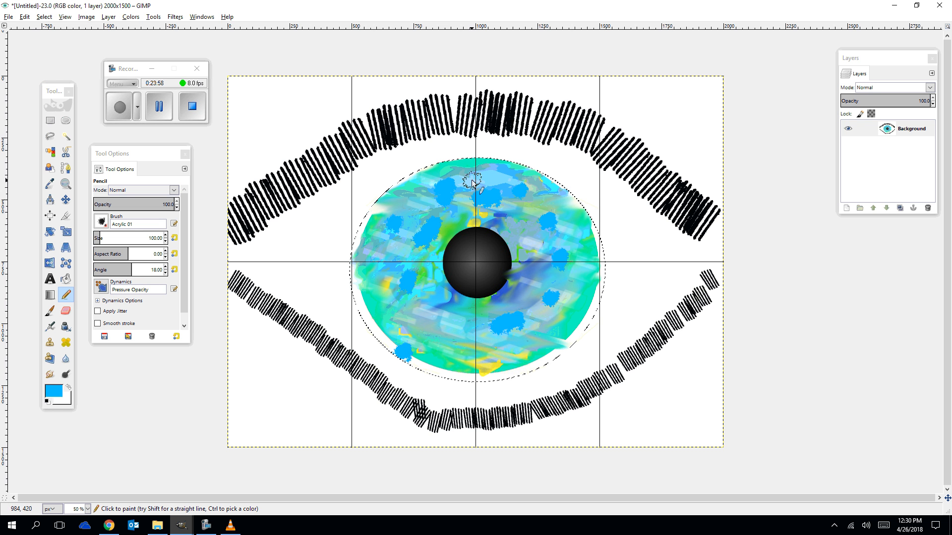
click(436, 320)
click(448, 322)
click(476, 343)
click(506, 342)
click(534, 294)
click(571, 275)
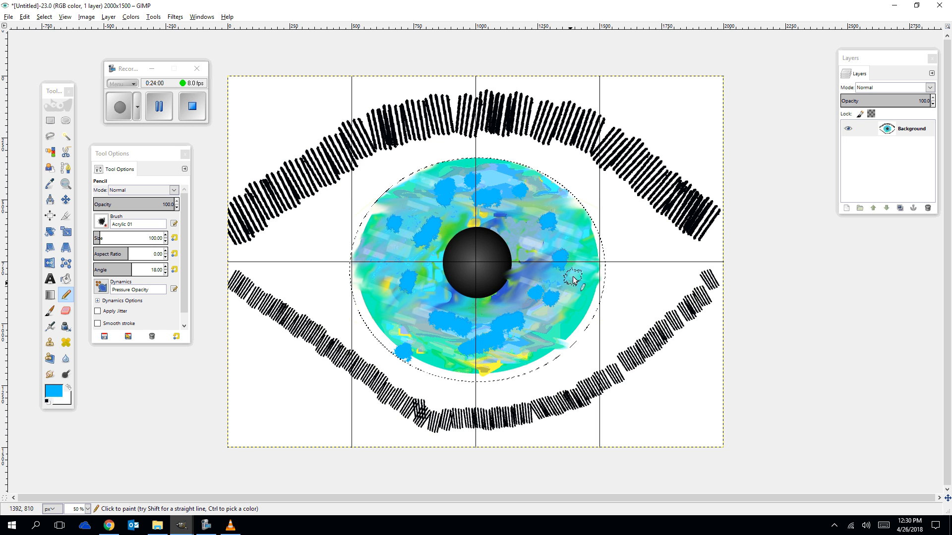
click(553, 193)
click(553, 193)
drag(576, 273, 577, 286)
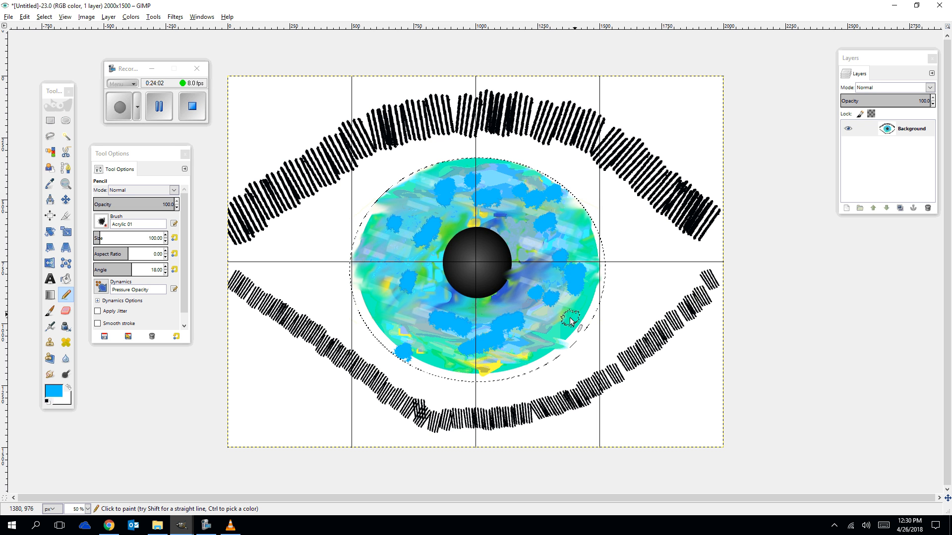
click(570, 317)
click(385, 278)
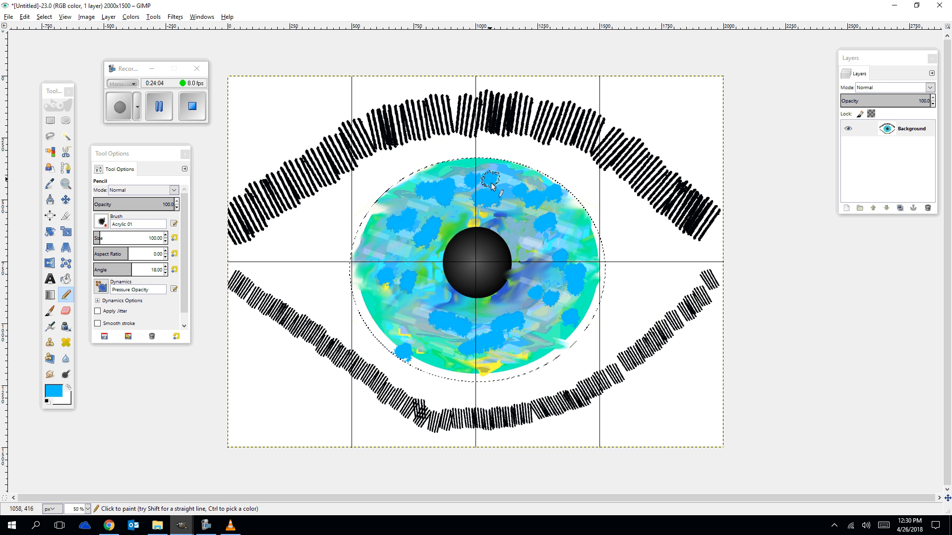
click(403, 323)
click(423, 341)
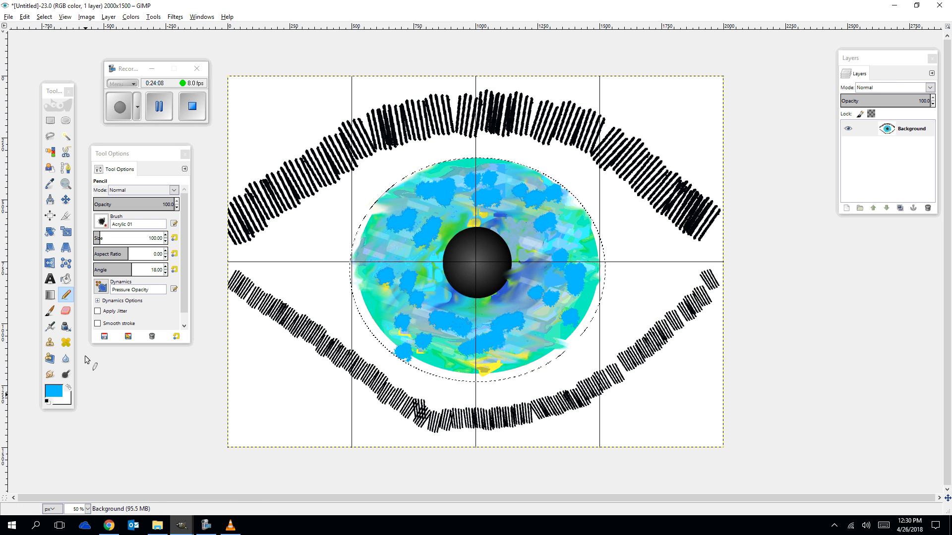
Sample a yellow from the iris's lower edge as the foreground colour and return to the Pencil.
click(50, 185)
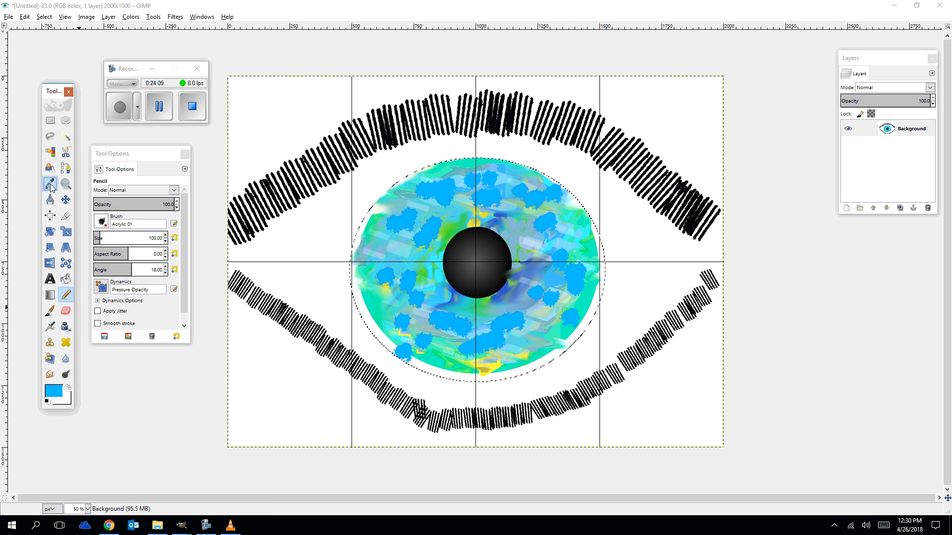
click(488, 367)
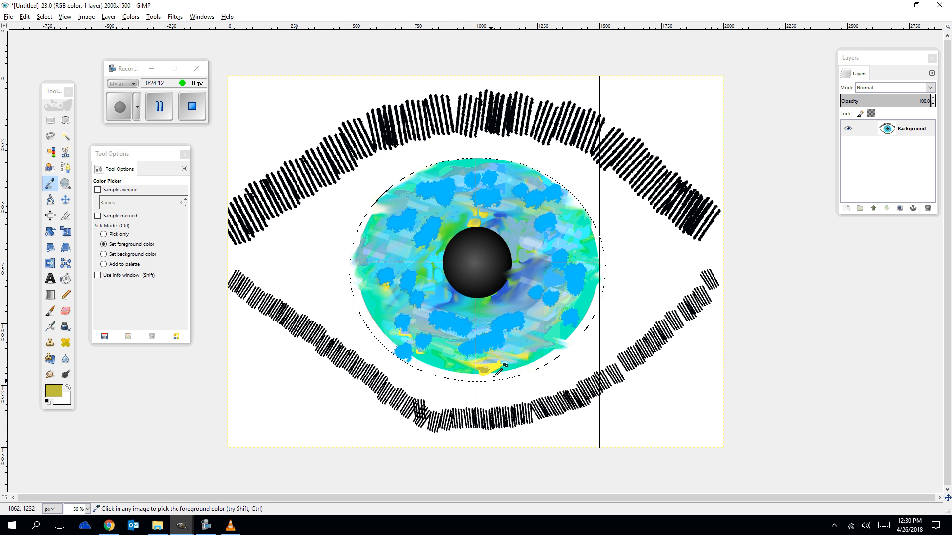
click(499, 360)
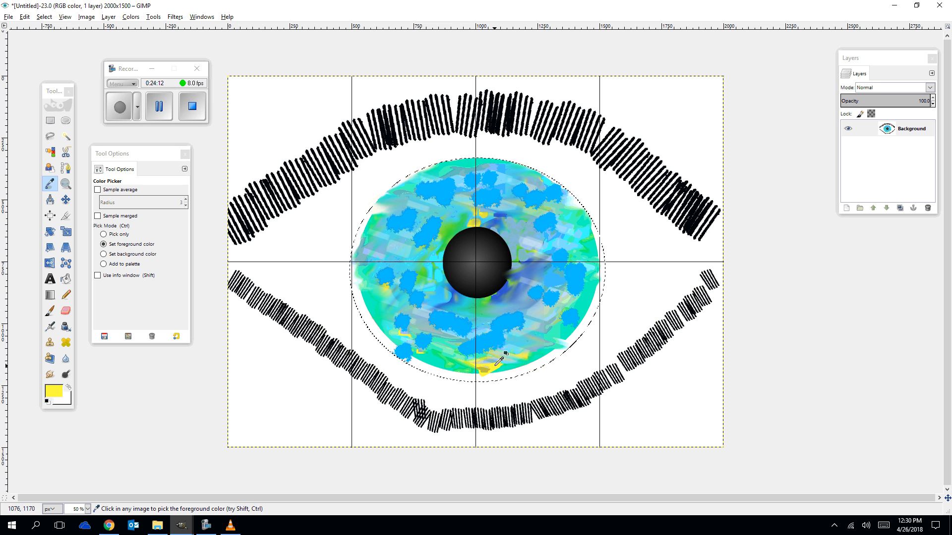
click(66, 295)
Stamp and streak yellow Acrylic blobs around the iris with the Pencil.
click(394, 219)
click(429, 191)
click(464, 177)
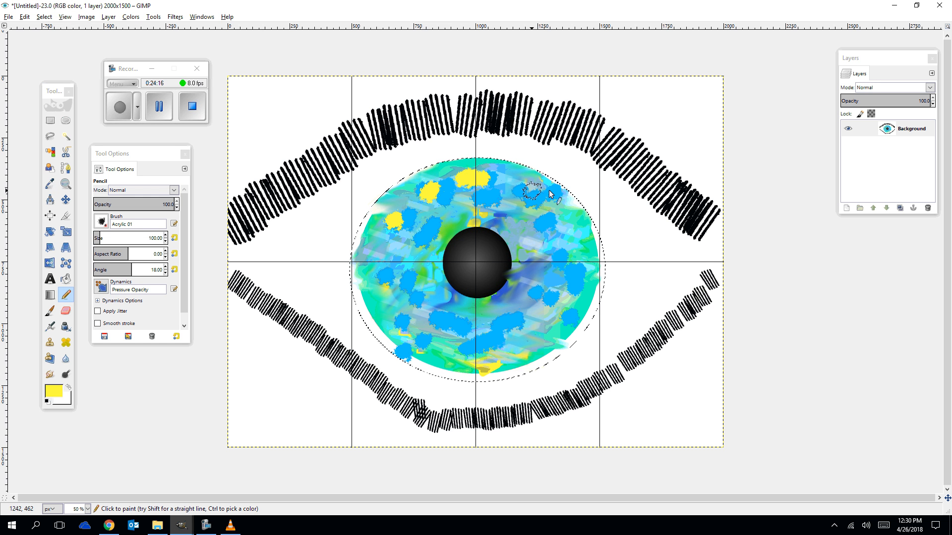
click(552, 192)
click(566, 263)
click(565, 299)
click(525, 334)
mouse_move(463, 331)
mouse_down()
mouse_move(409, 295)
mouse_move(385, 241)
mouse_up()
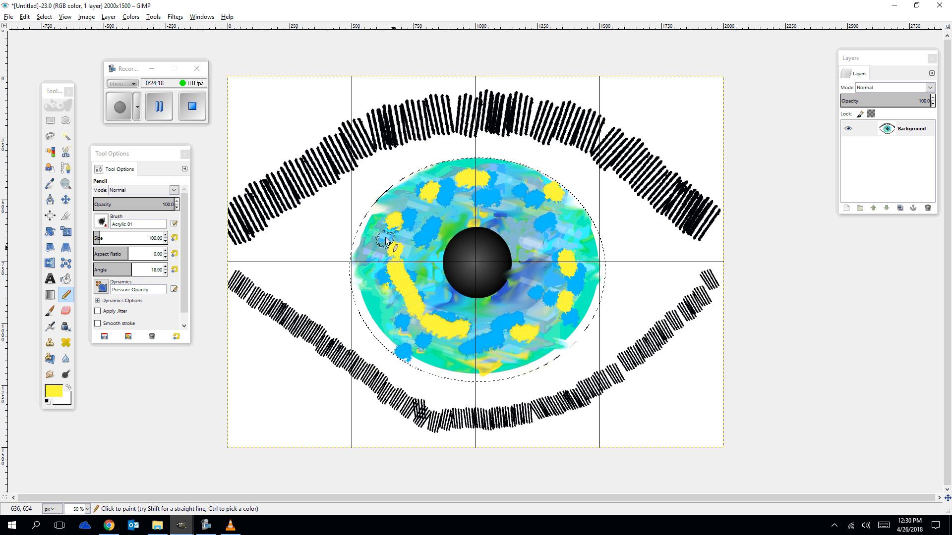
click(385, 238)
drag(373, 283, 378, 281)
drag(391, 336, 411, 328)
click(485, 307)
drag(565, 274, 568, 251)
drag(556, 230, 546, 224)
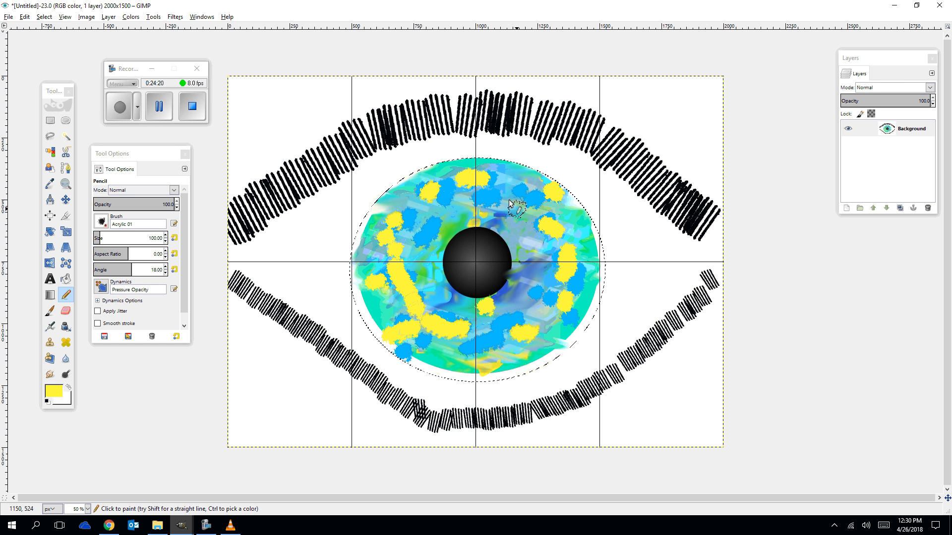
drag(508, 196, 492, 198)
click(462, 200)
drag(438, 218, 463, 214)
drag(509, 208, 529, 209)
click(551, 221)
drag(535, 268, 560, 260)
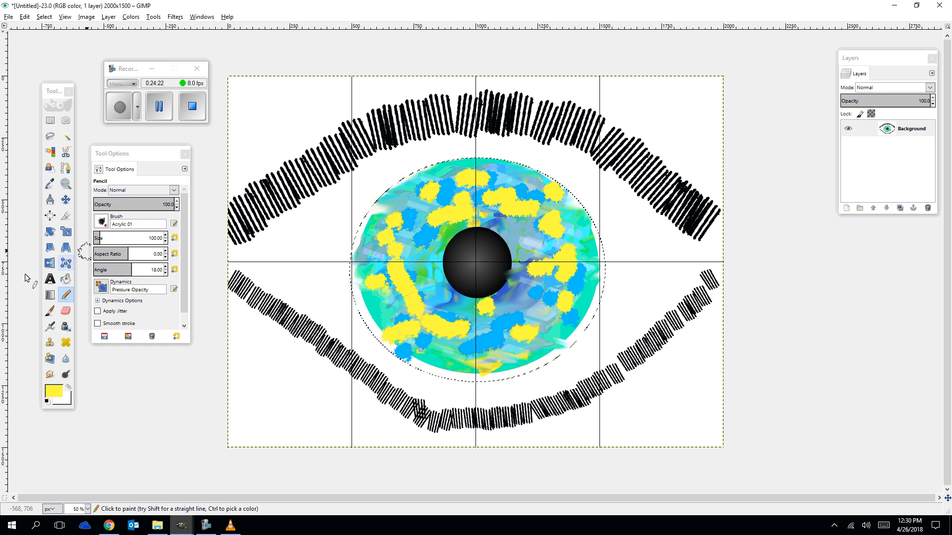
Switch to the Smudge tool and smear the blue and yellow blobs across the iris to blend them.
click(50, 374)
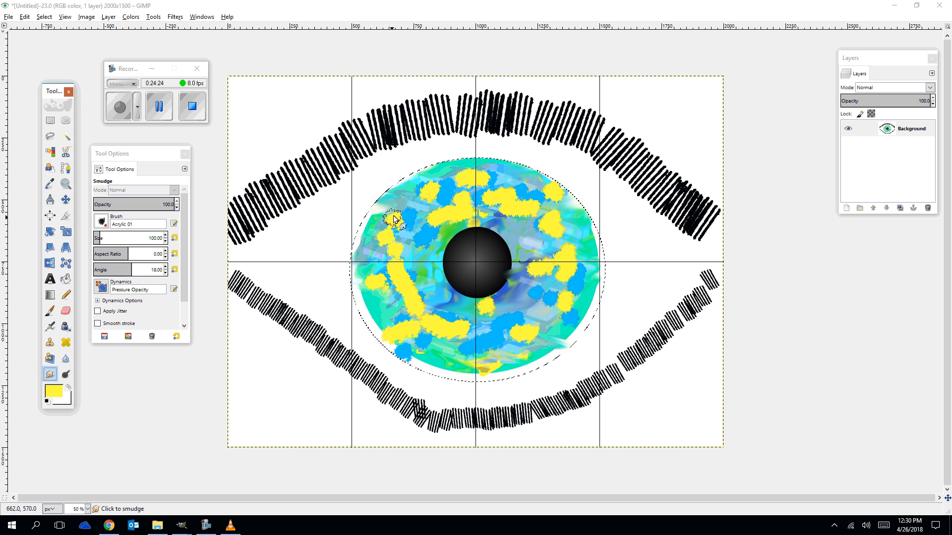
mouse_move(392, 217)
mouse_down()
mouse_move(417, 233)
mouse_move(431, 214)
mouse_move(411, 193)
mouse_move(452, 215)
mouse_up()
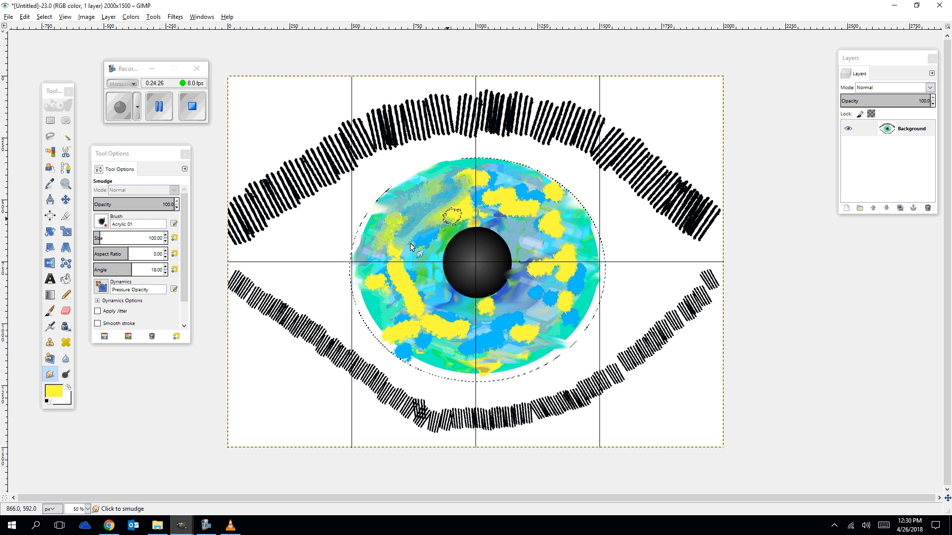
mouse_move(411, 247)
mouse_down()
mouse_move(388, 318)
mouse_move(400, 328)
mouse_move(464, 311)
mouse_move(509, 320)
mouse_move(511, 345)
mouse_move(409, 347)
mouse_move(436, 343)
mouse_move(498, 374)
mouse_move(547, 353)
mouse_move(564, 284)
mouse_move(519, 289)
mouse_up()
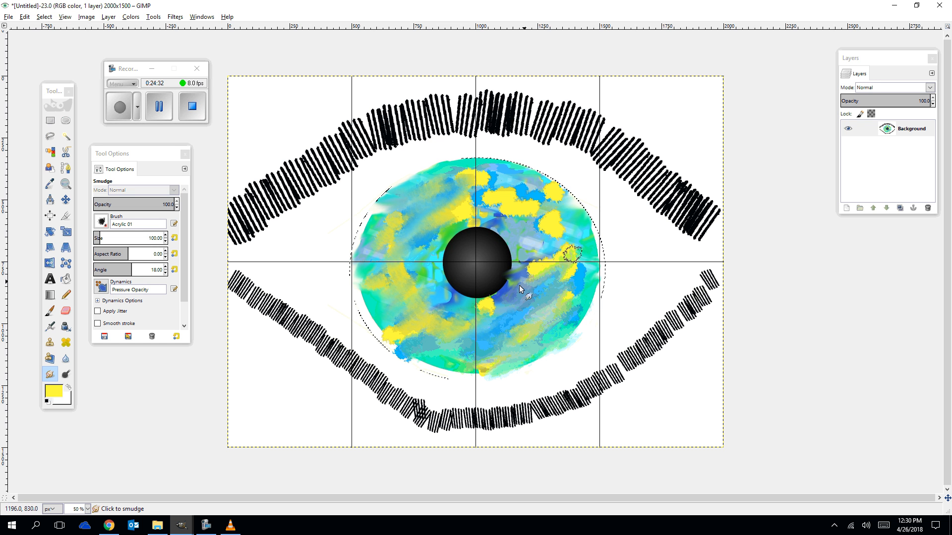
mouse_move(558, 219)
mouse_down()
mouse_move(530, 190)
mouse_move(505, 182)
mouse_move(471, 196)
mouse_move(506, 202)
mouse_move(483, 178)
mouse_move(513, 182)
mouse_move(512, 209)
mouse_move(548, 262)
mouse_move(573, 267)
mouse_up()
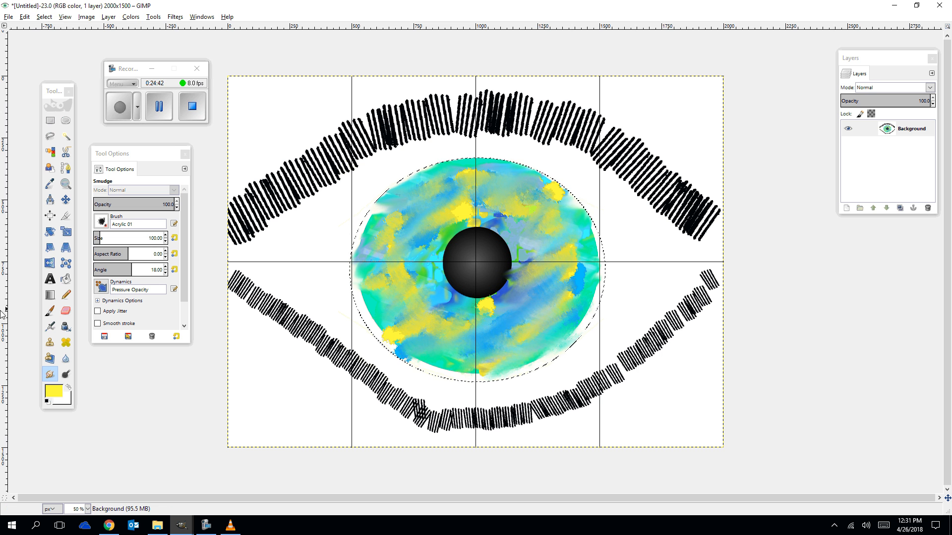
Look at the painted-eye hoodie reference image in the browser, zoomed in, and return to the eye drawing.
click(107, 530)
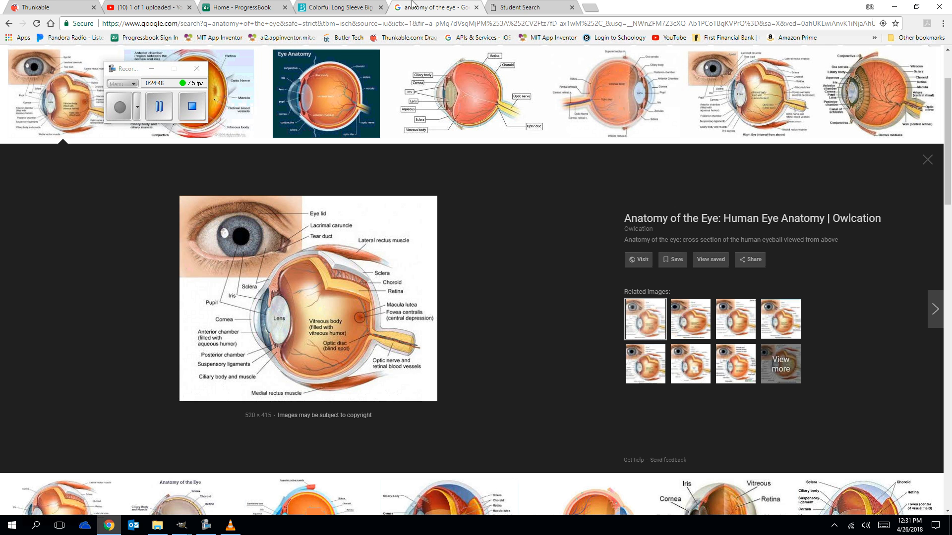
click(347, 8)
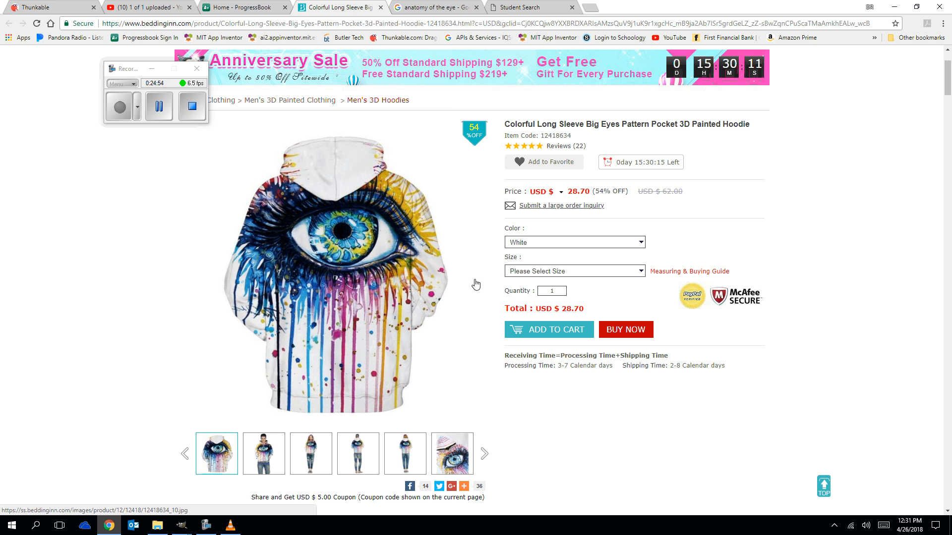
key(ctrl+plus)
key(ctrl+plus)
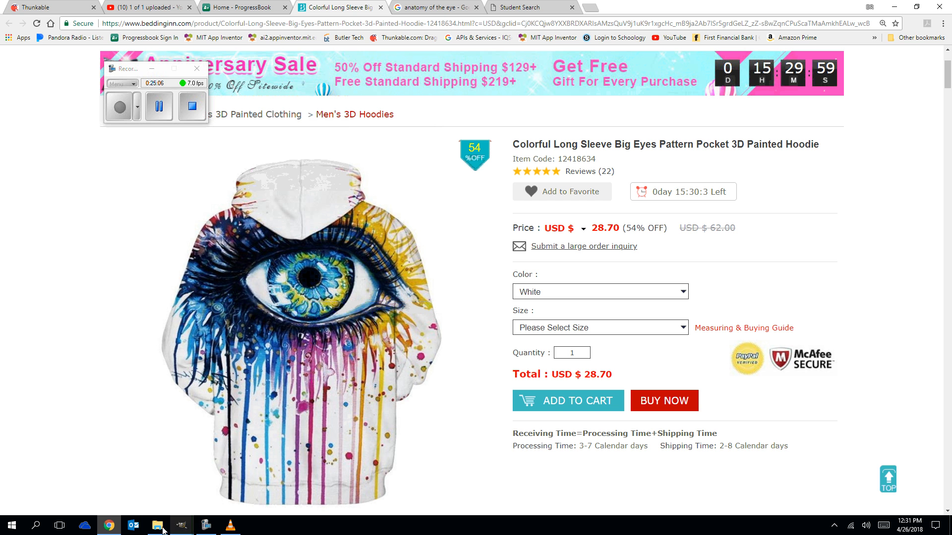
click(179, 530)
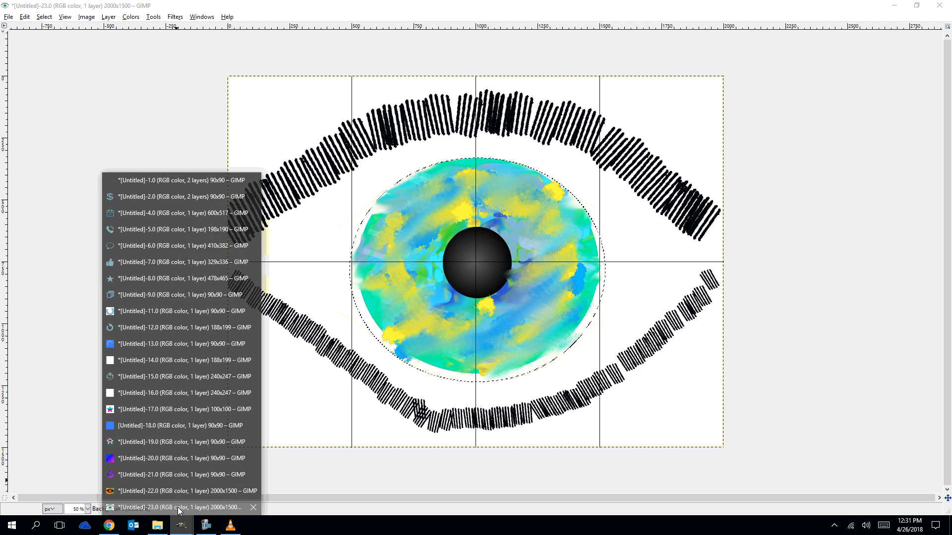
click(179, 508)
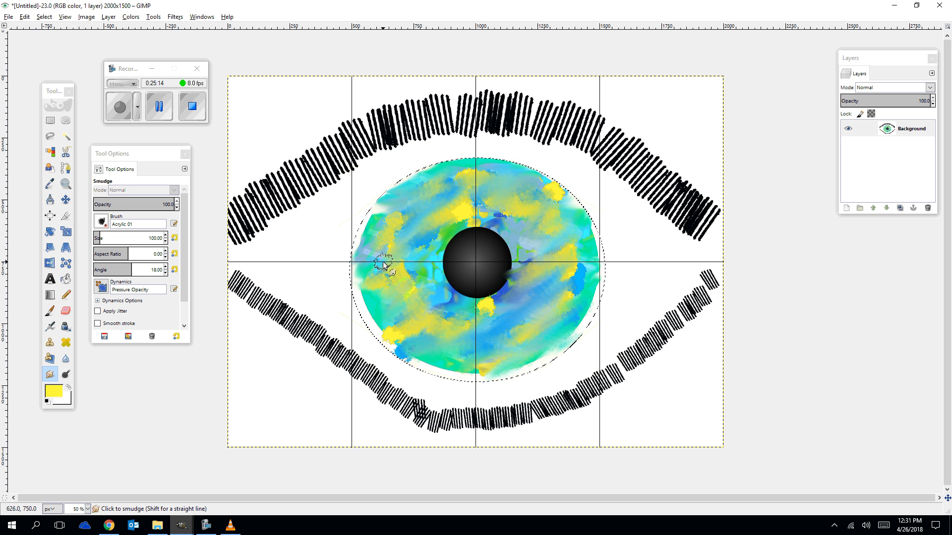
Invert the colours of the selected iris twice.
click(131, 17)
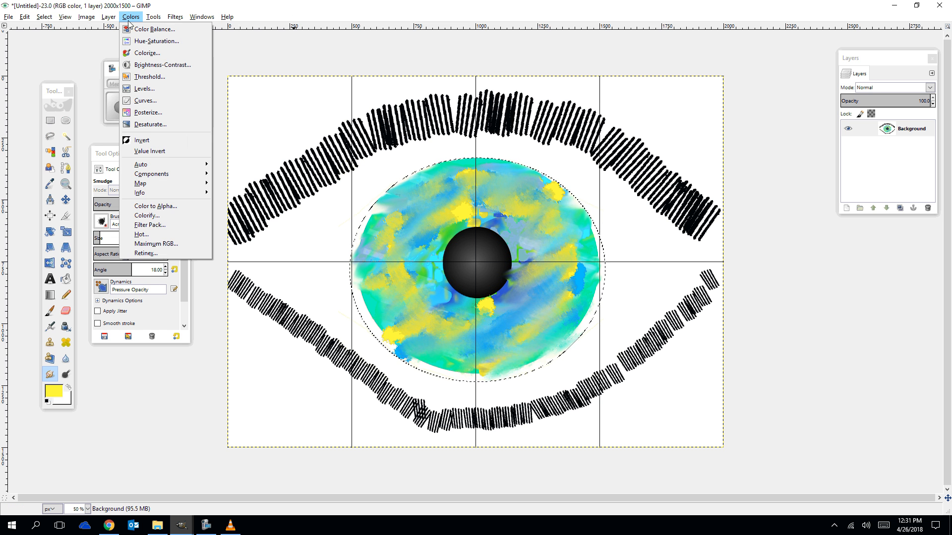
click(152, 141)
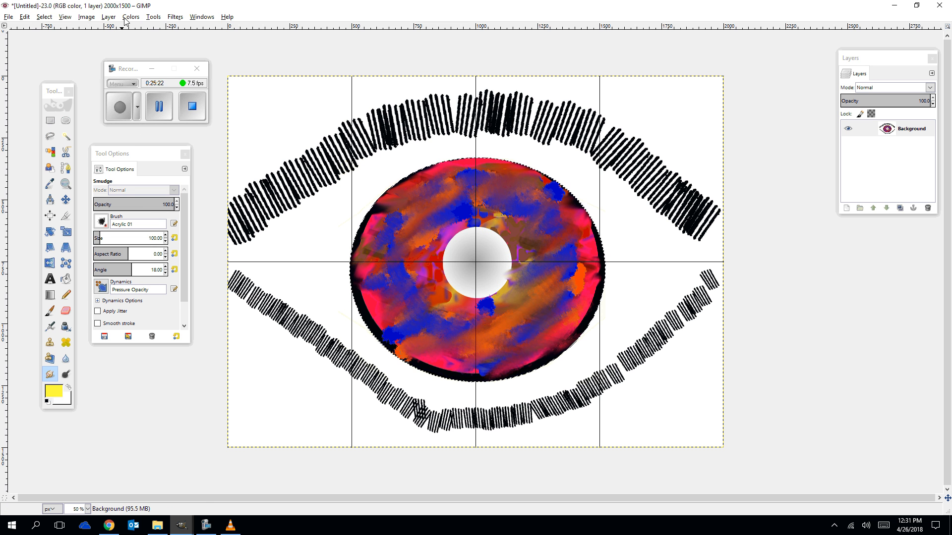
click(130, 17)
click(142, 141)
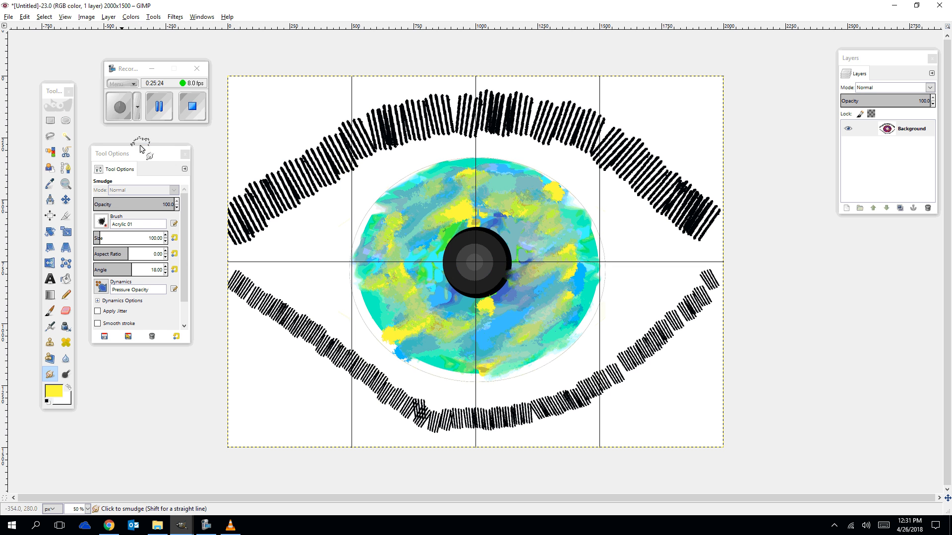
Select the whole canvas with a rectangle, invert its colours, and undo both changes.
click(50, 120)
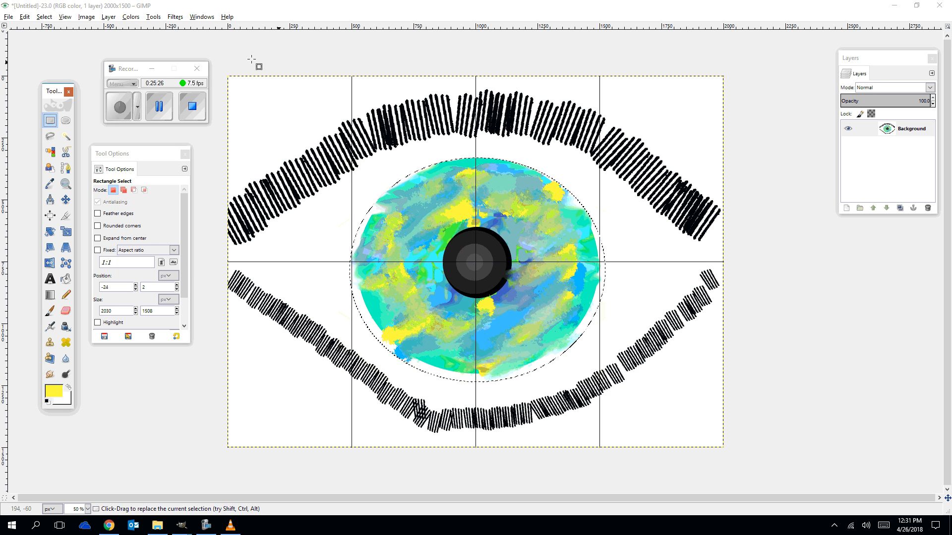
drag(217, 68, 788, 477)
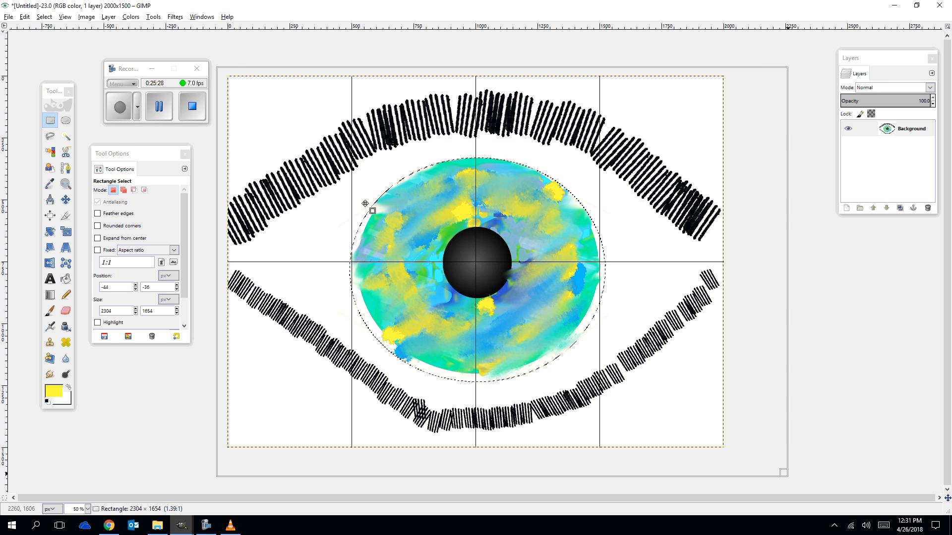
click(131, 17)
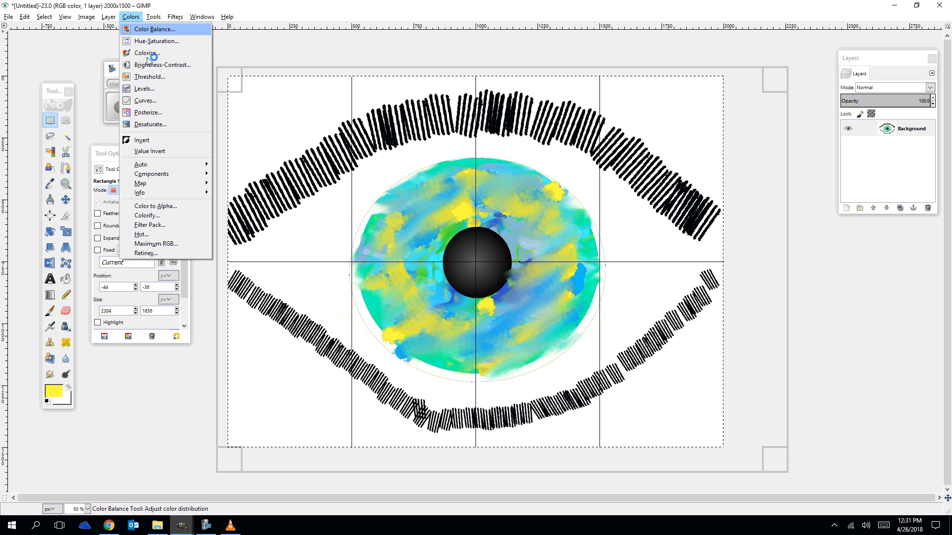
click(145, 140)
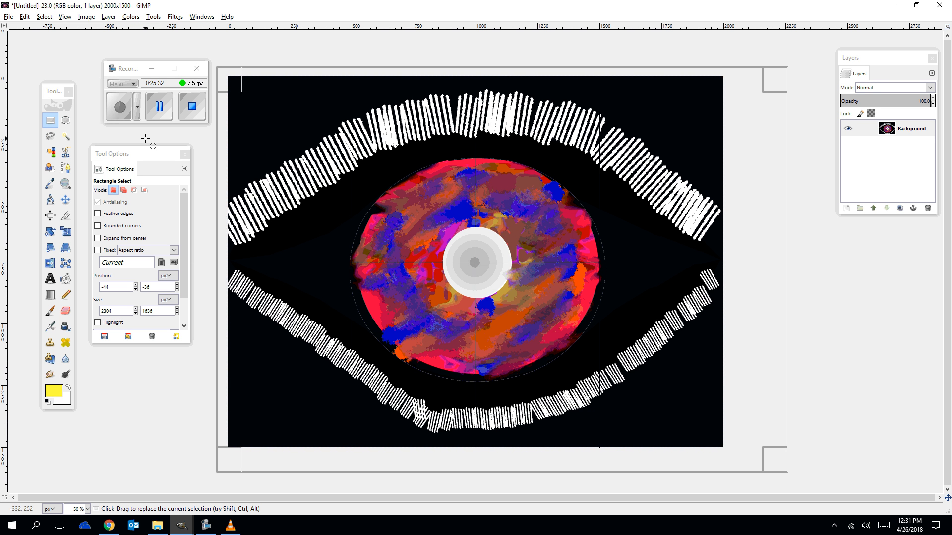
key(ctrl+z)
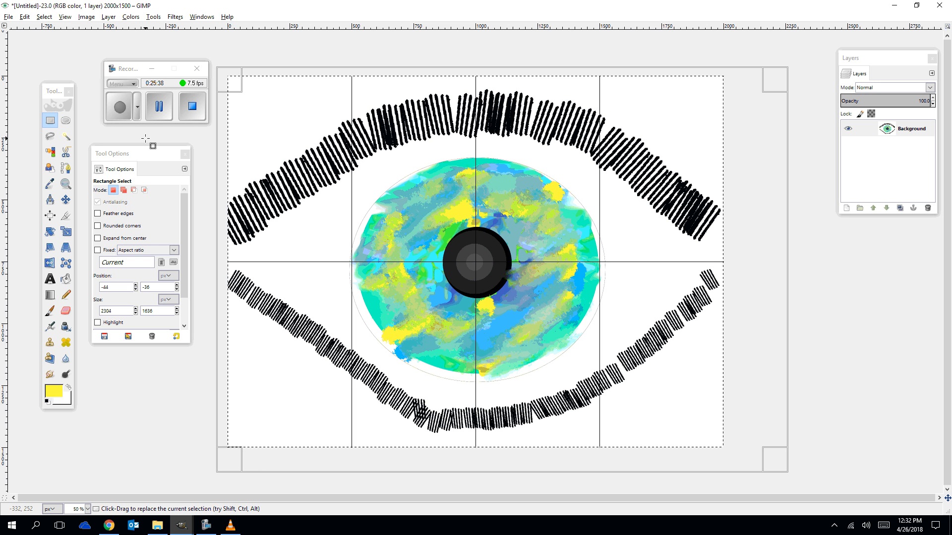
key(ctrl+z)
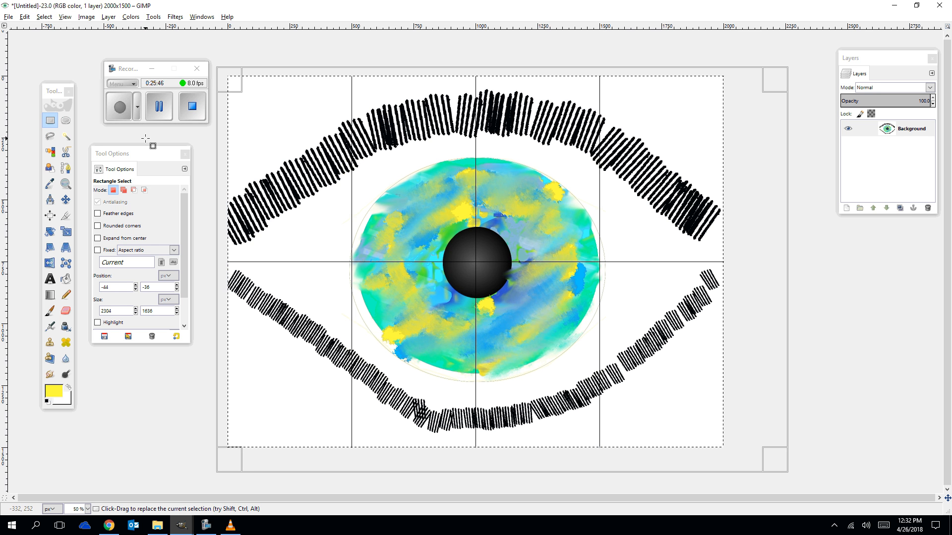
click(192, 117)
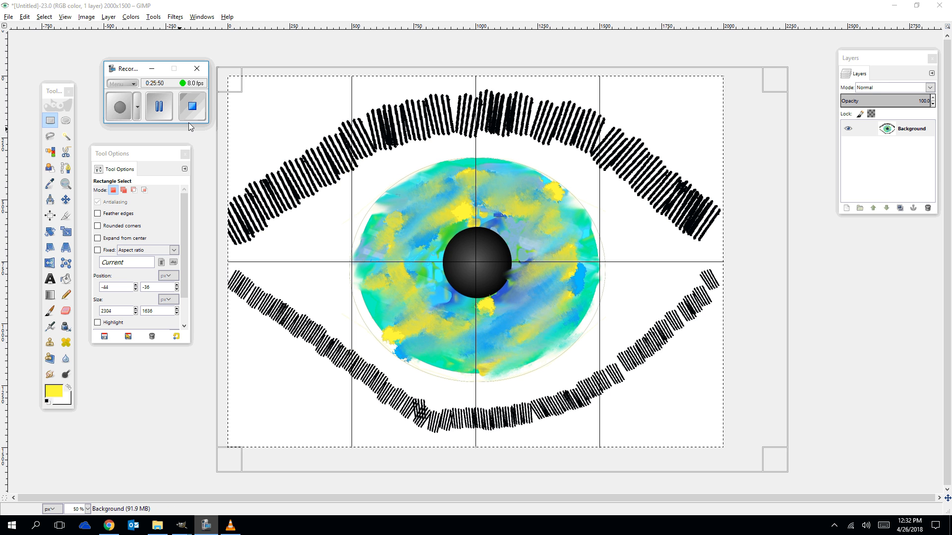